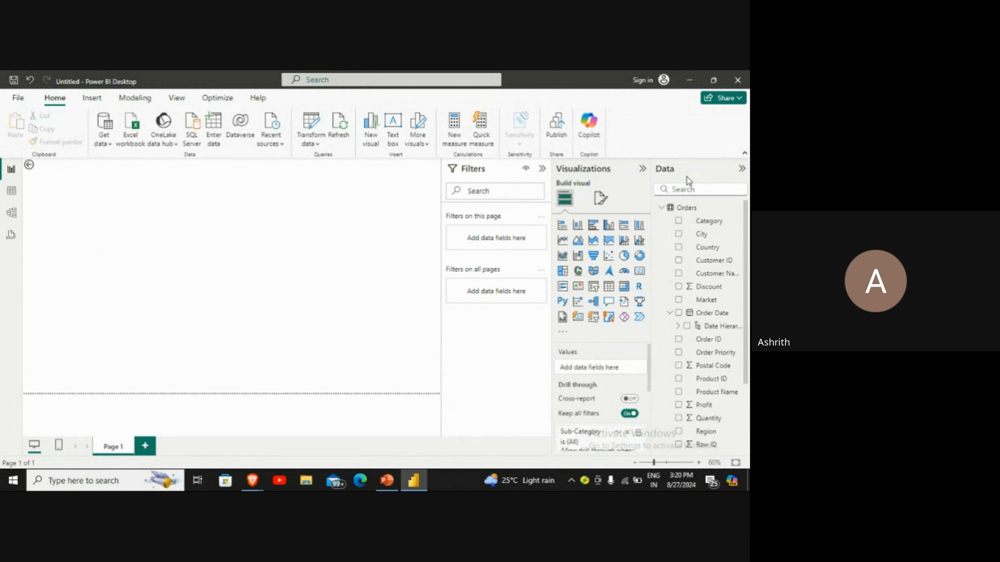
Step: Add a table visual to the blank report page, enlarge it and reposition it on the canvas
{"action": "scroll", "coordinate": [707, 222], "scroll_direction": "down", "scroll_amount": 3}
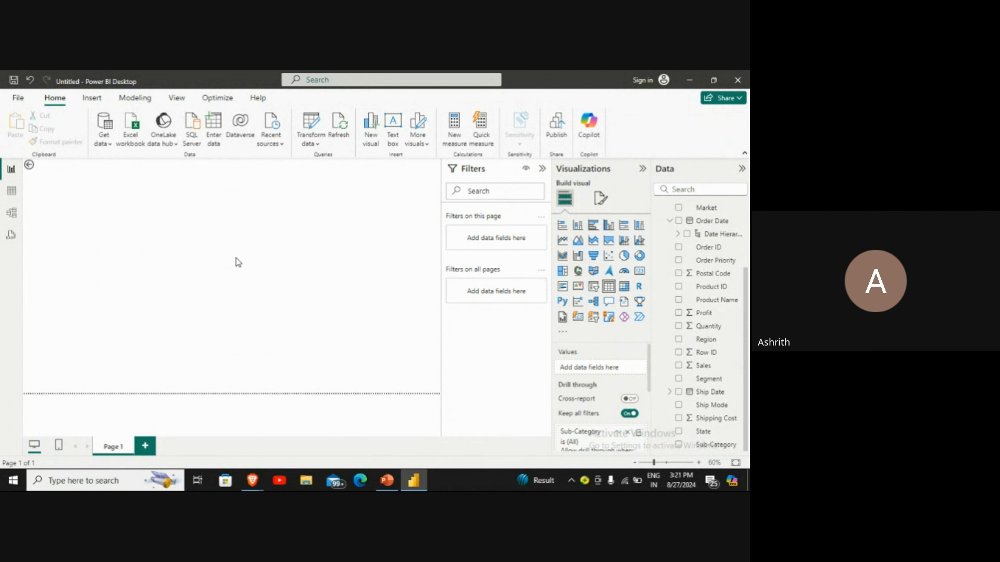
{"action": "left_click", "coordinate": [613, 289]}
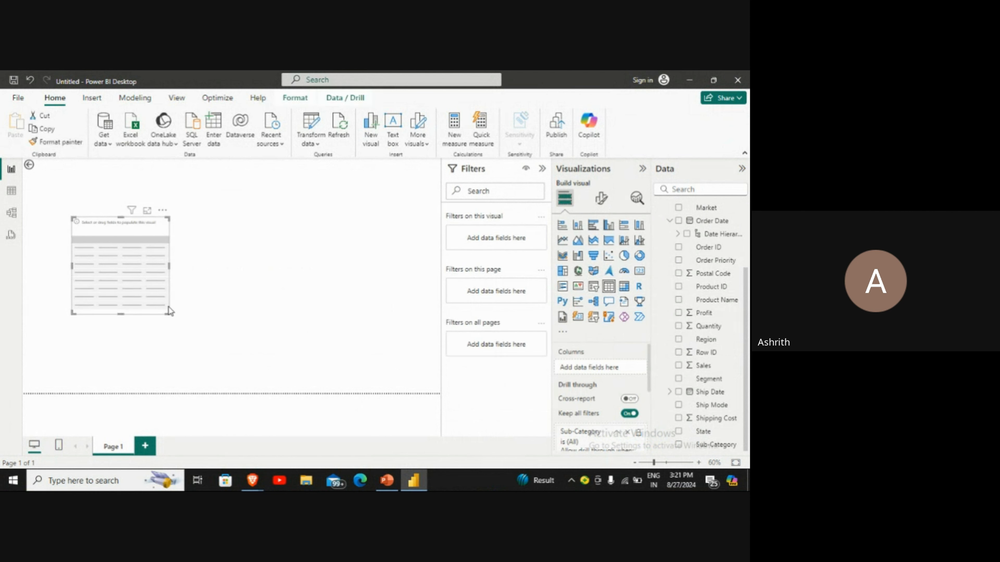
{"action": "left_click_drag", "start_coordinate": [169, 314], "coordinate": [313, 410]}
{"action": "left_click_drag", "start_coordinate": [222, 299], "coordinate": [253, 276]}
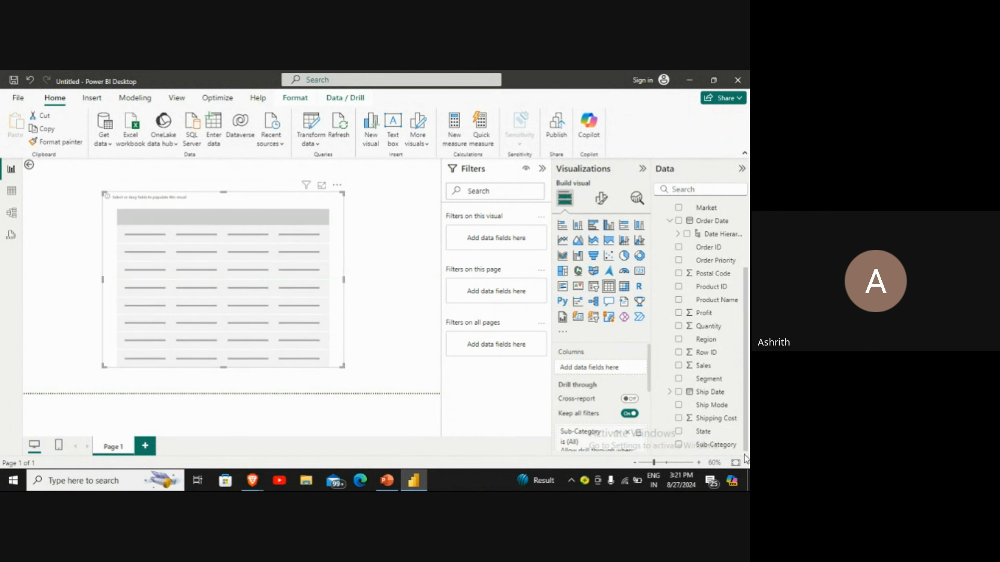
Step: Fill the table's columns with Sub-Category, Sales, Profit and Quantity, and enlarge the table to fit them
{"action": "left_click_drag", "start_coordinate": [718, 445], "coordinate": [610, 368]}
{"action": "left_click_drag", "start_coordinate": [707, 369], "coordinate": [621, 381]}
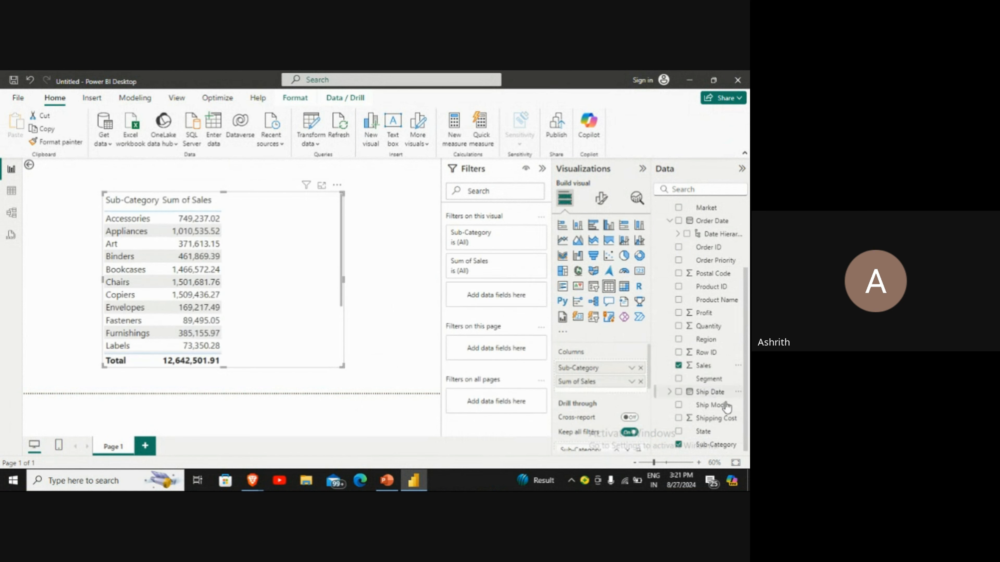
{"action": "left_click_drag", "start_coordinate": [703, 313], "coordinate": [606, 395]}
{"action": "scroll", "coordinate": [717, 346], "scroll_direction": "up", "scroll_amount": 2}
{"action": "scroll", "coordinate": [716, 347], "scroll_direction": "up", "scroll_amount": 2}
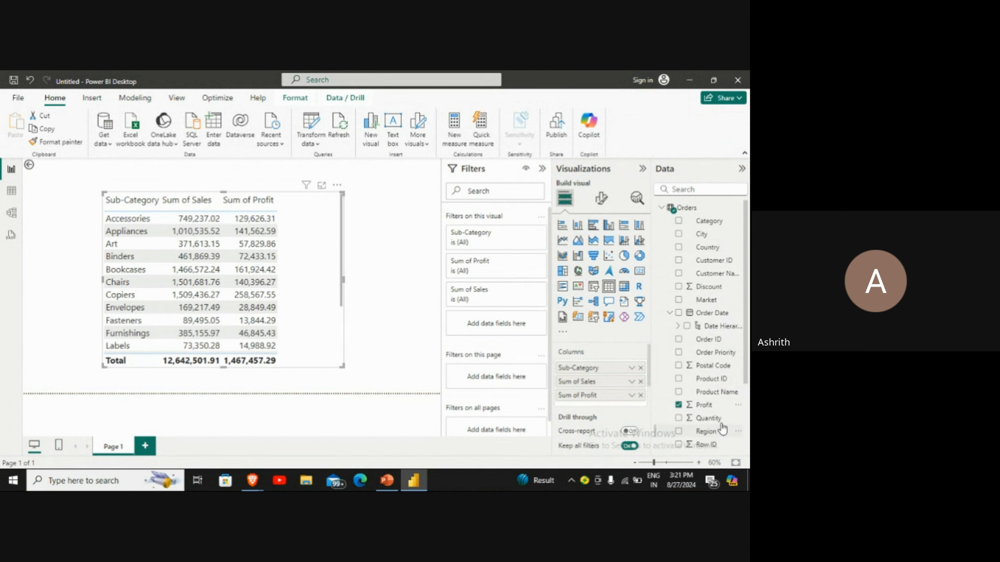
{"action": "left_click_drag", "start_coordinate": [718, 418], "coordinate": [600, 409]}
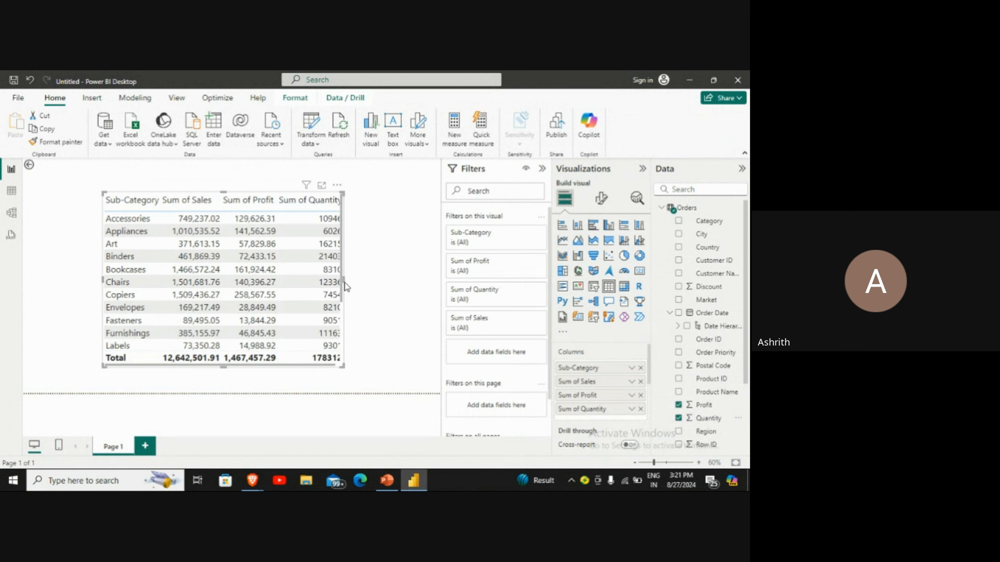
{"action": "left_click_drag", "start_coordinate": [343, 279], "coordinate": [385, 276]}
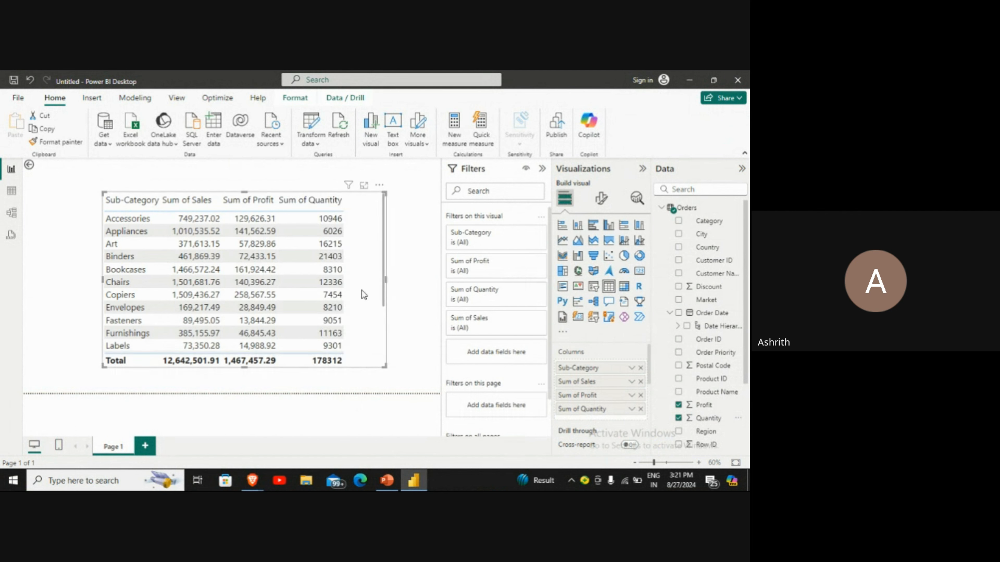
{"action": "left_click_drag", "start_coordinate": [250, 368], "coordinate": [238, 392]}
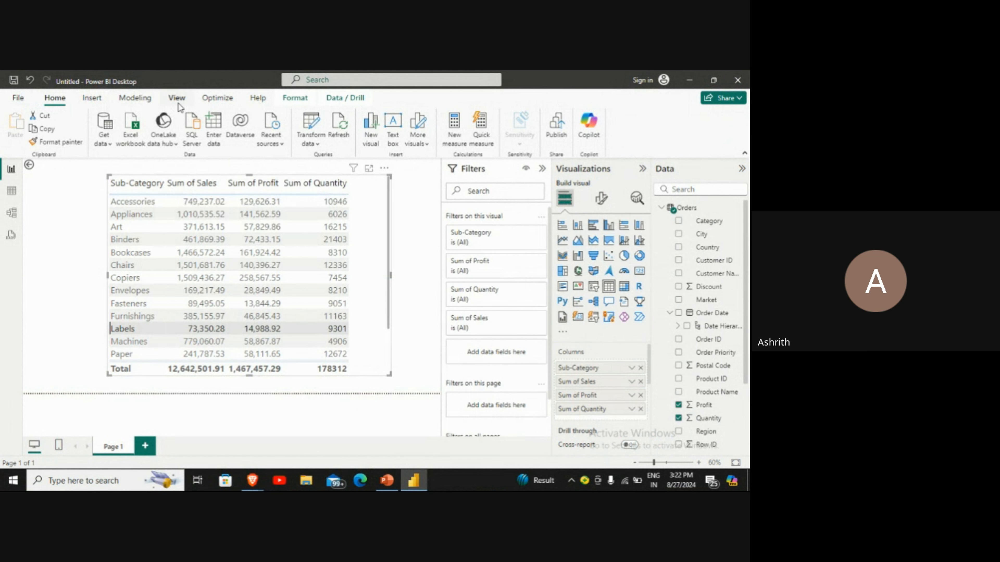
Step: Review the color and general text settings while customizing the current report theme, and apply the theme
{"action": "left_click", "coordinate": [183, 97]}
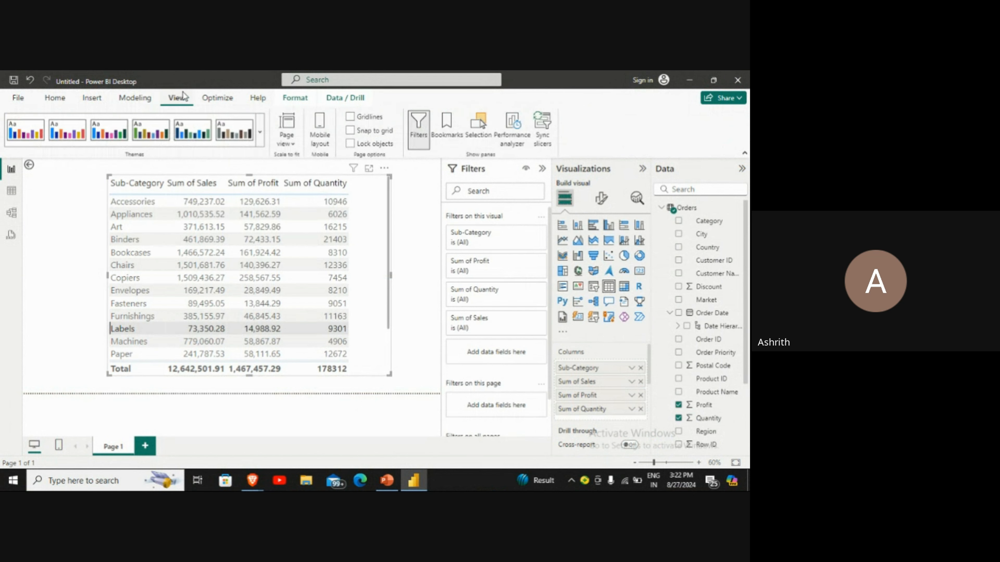
{"action": "left_click", "coordinate": [259, 133]}
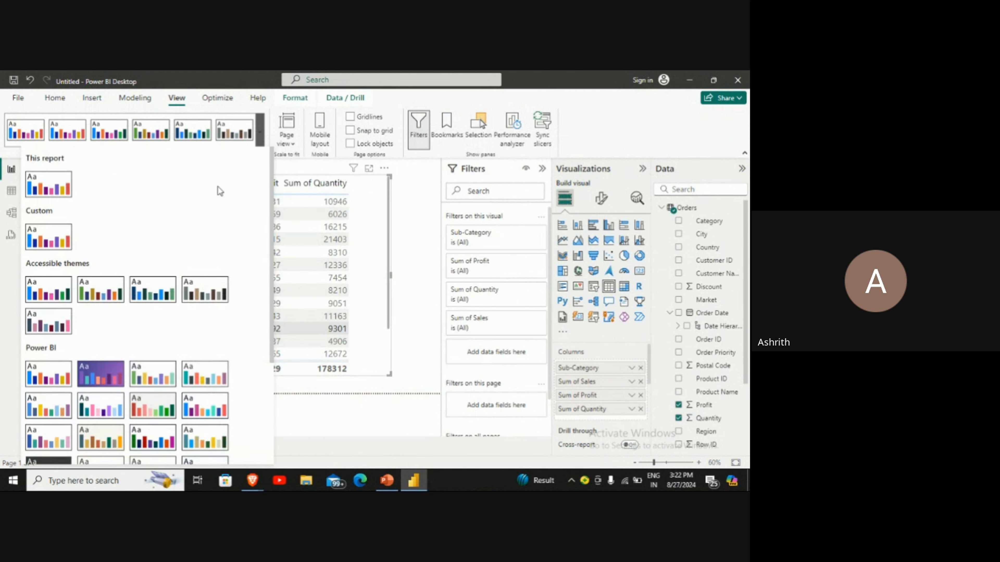
{"action": "scroll", "coordinate": [216, 195], "scroll_direction": "down", "scroll_amount": 3}
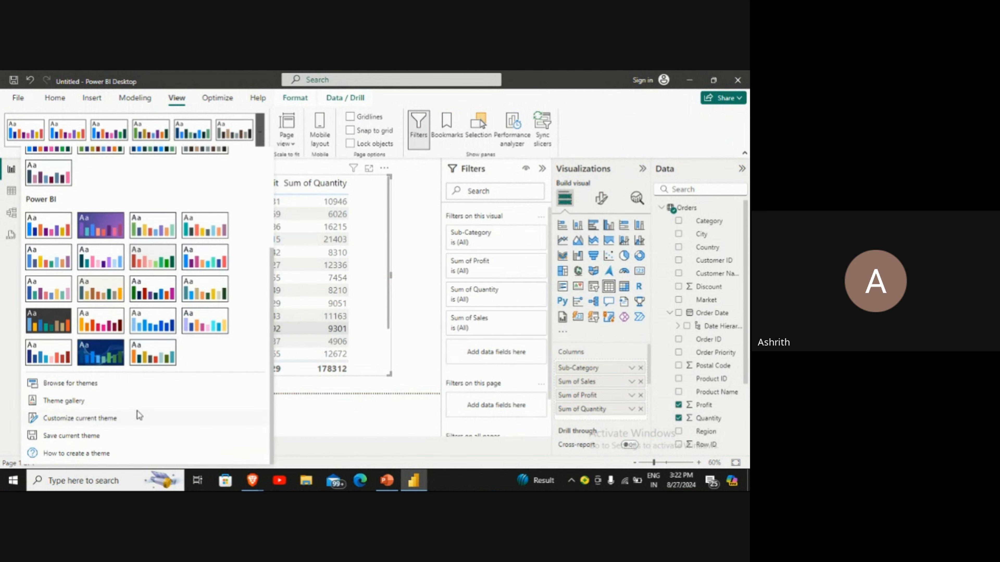
{"action": "left_click", "coordinate": [100, 421]}
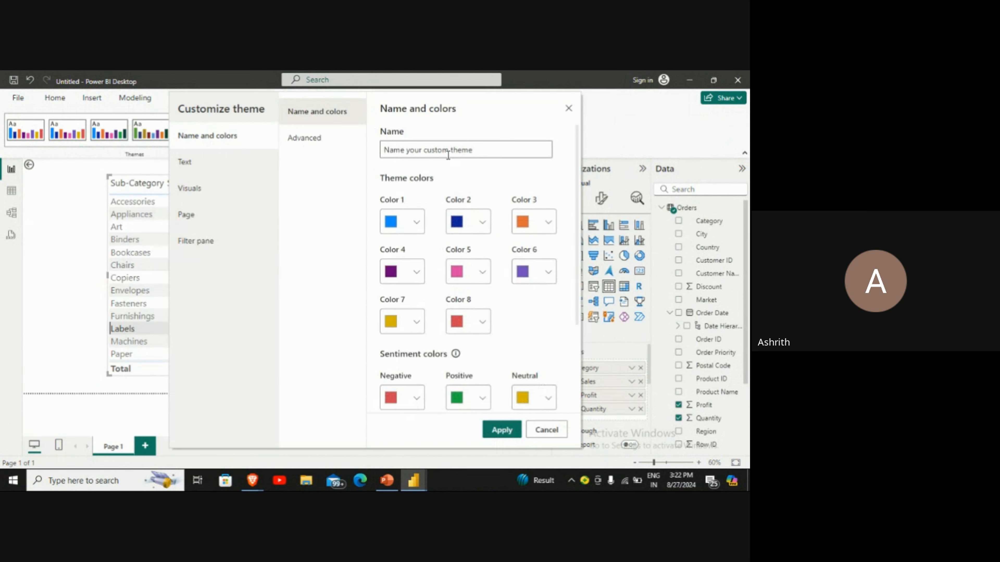
{"action": "scroll", "coordinate": [447, 154], "scroll_direction": "down", "scroll_amount": 3}
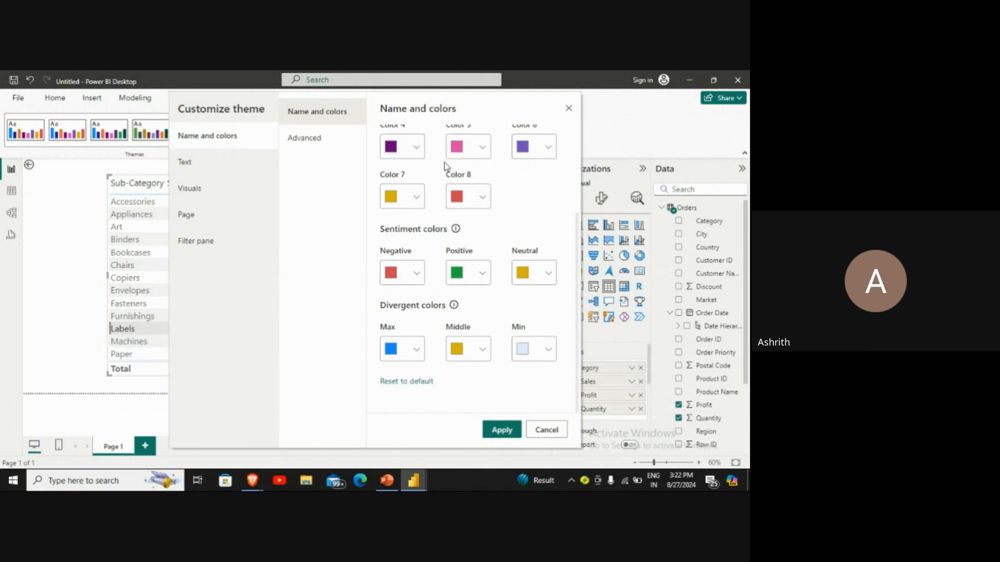
{"action": "left_click", "coordinate": [214, 161]}
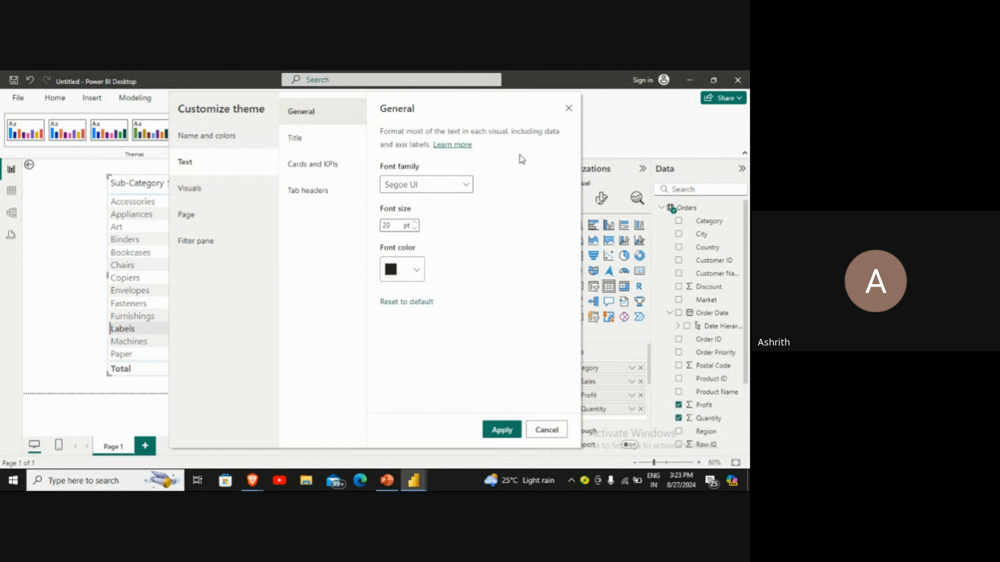
{"action": "left_click", "coordinate": [506, 432]}
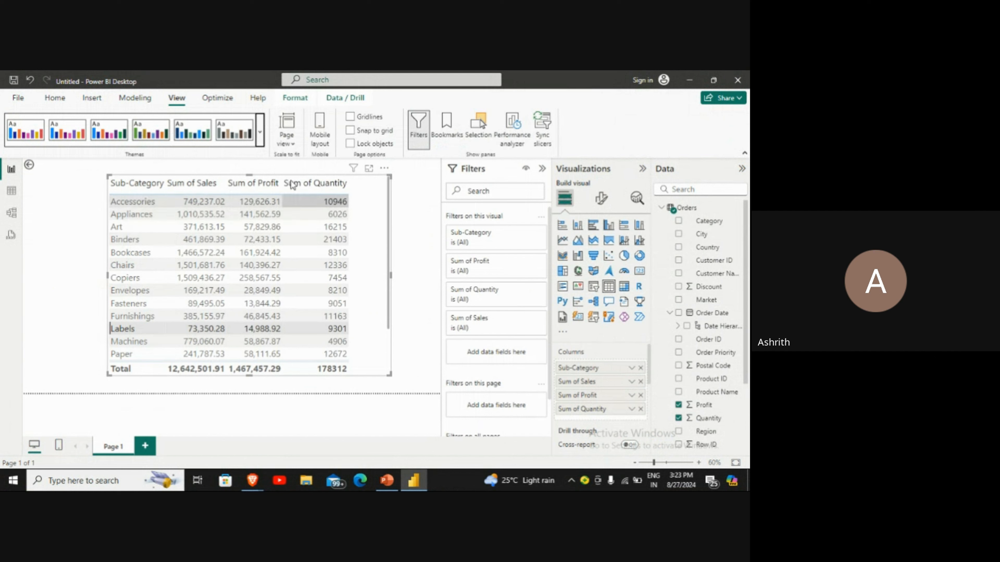
{"action": "left_click", "coordinate": [52, 98]}
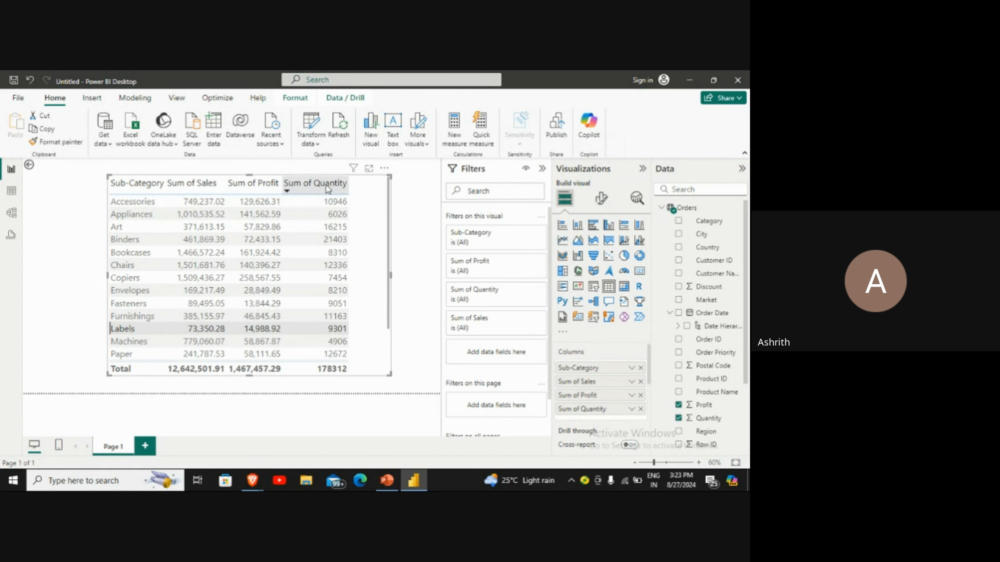
Step: Apply conditional formatting with left-to-right data bars to the values of Sum of Quantity, from lowest to highest value
{"action": "left_click", "coordinate": [632, 410]}
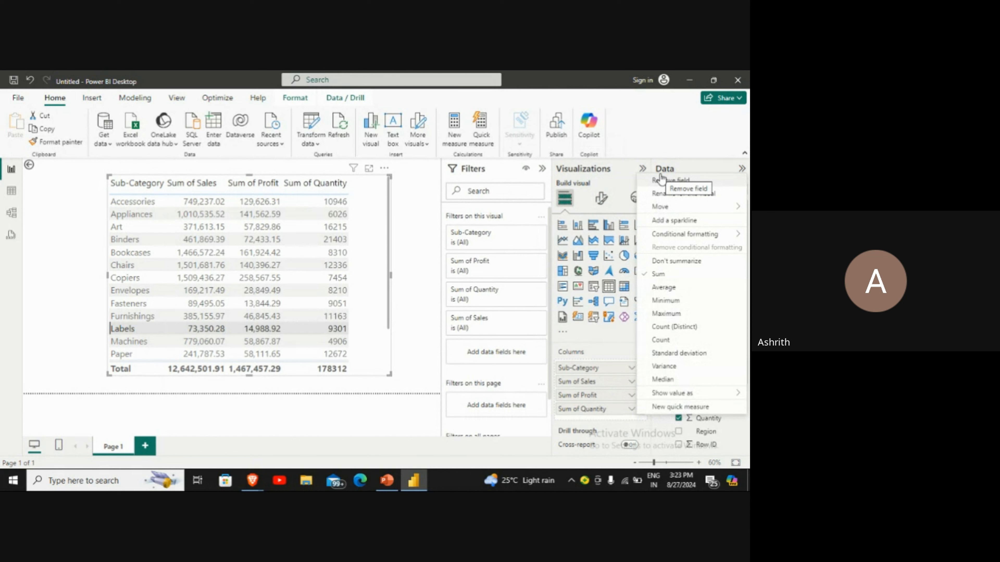
{"action": "mouse_move", "coordinate": [687, 238]}
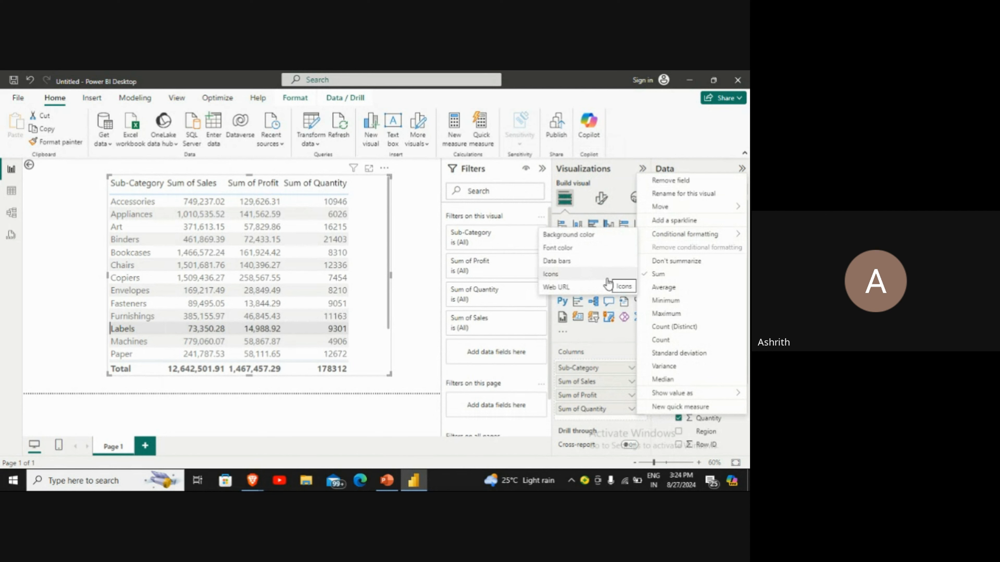
{"action": "left_click", "coordinate": [608, 261]}
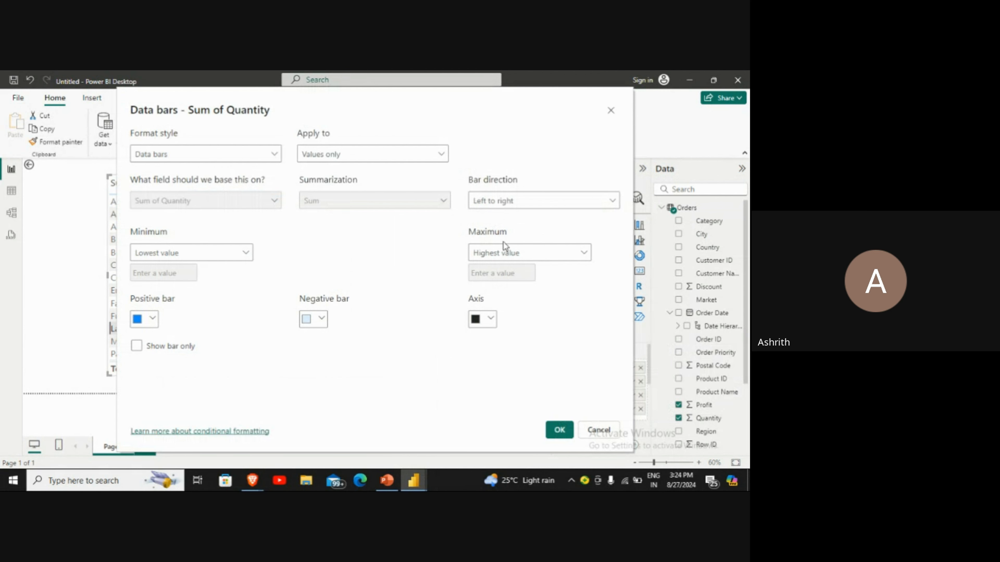
{"action": "left_click", "coordinate": [570, 433]}
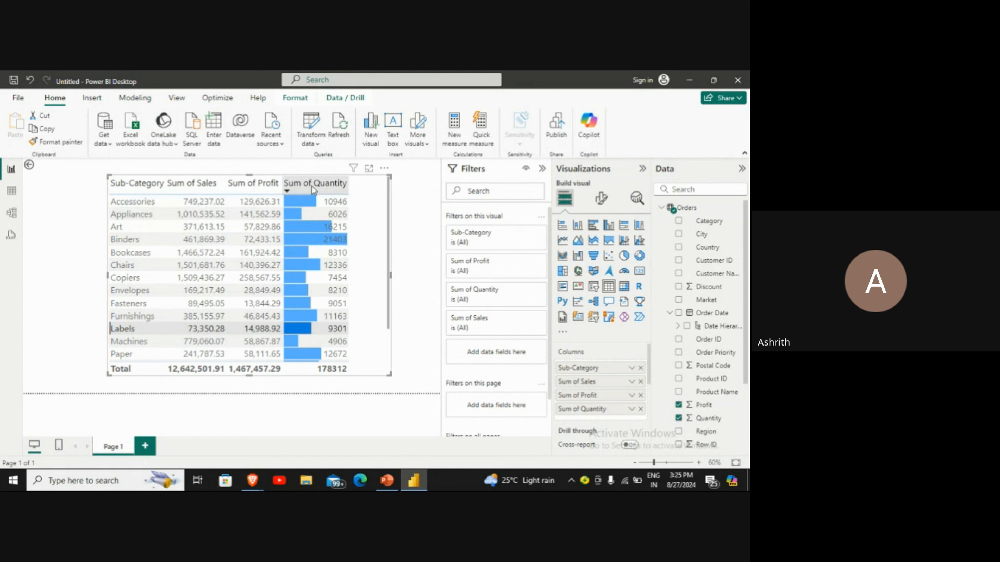
Step: Sort the table by Sum of Quantity in descending order and compare the data bars down the rows
{"action": "left_click", "coordinate": [286, 192]}
{"action": "left_click", "coordinate": [287, 191]}
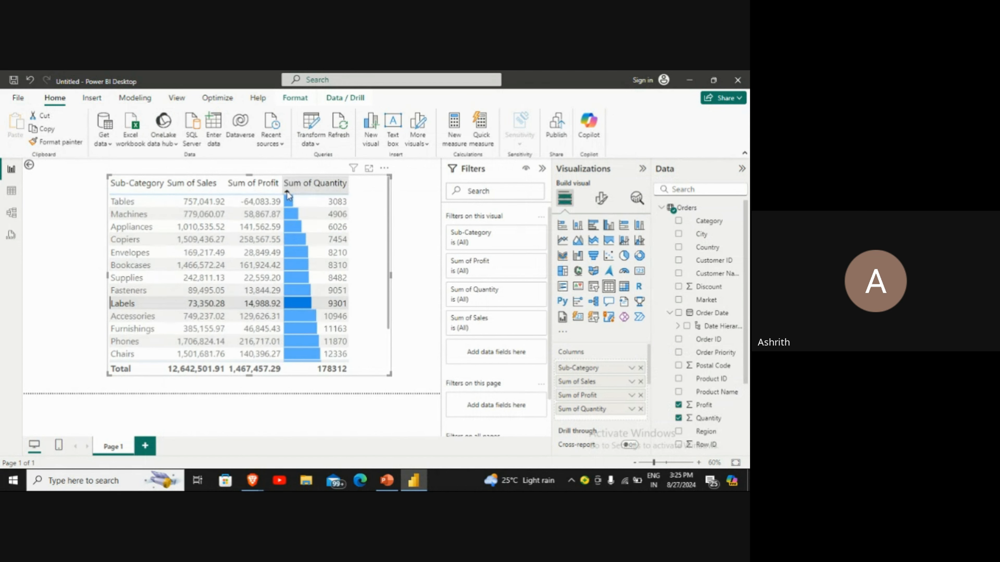
{"action": "left_click", "coordinate": [286, 191]}
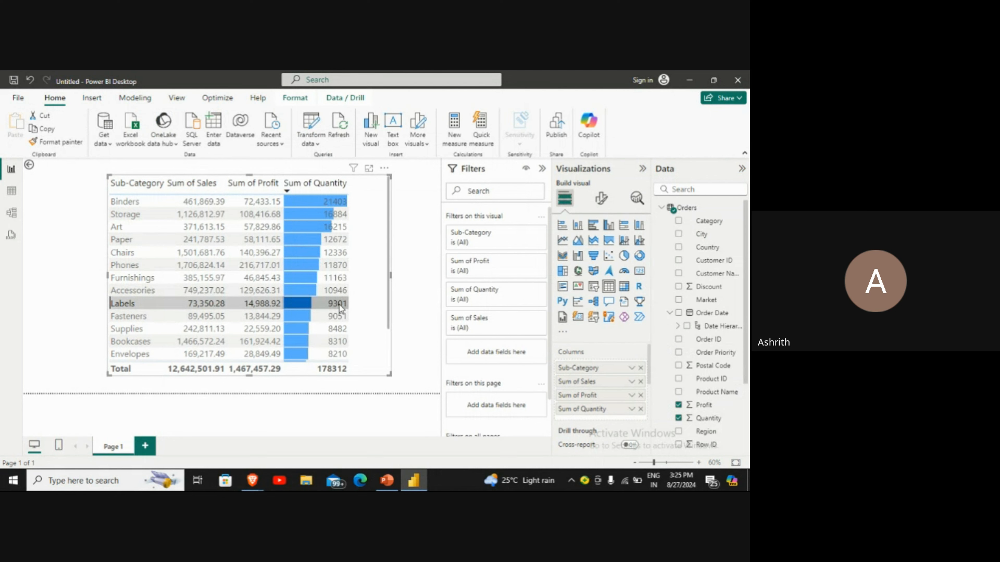
{"action": "scroll", "coordinate": [307, 304], "scroll_direction": "down", "scroll_amount": 2}
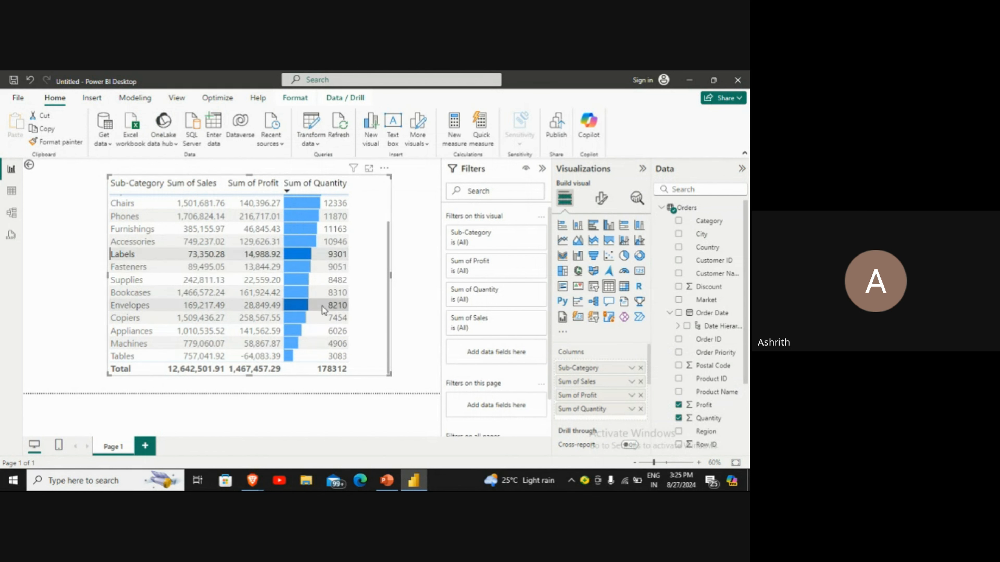
{"action": "scroll", "coordinate": [322, 307], "scroll_direction": "up", "scroll_amount": 1}
{"action": "scroll", "coordinate": [320, 307], "scroll_direction": "up", "scroll_amount": 3}
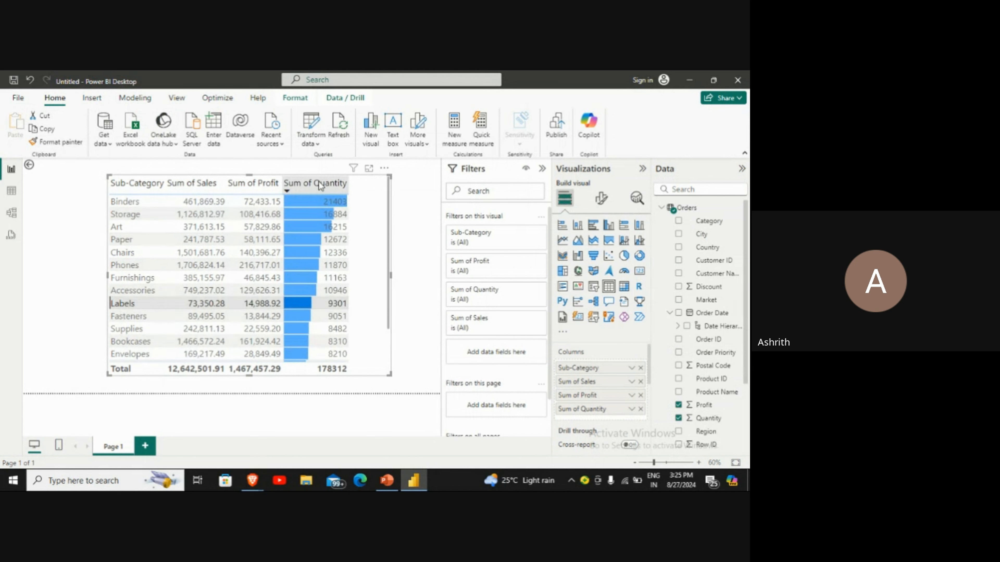
{"action": "scroll", "coordinate": [339, 252], "scroll_direction": "down", "scroll_amount": 4}
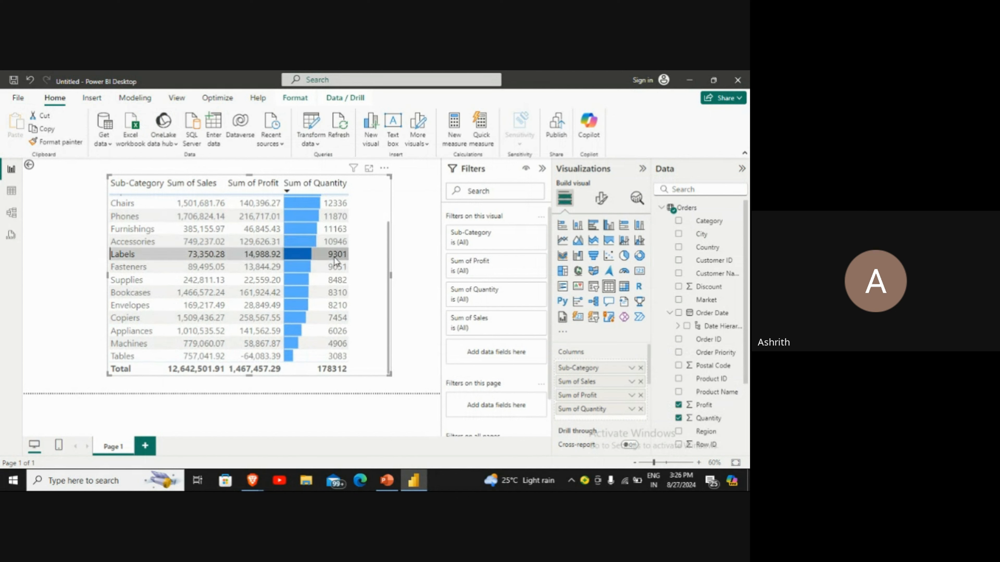
{"action": "scroll", "coordinate": [343, 267], "scroll_direction": "up", "scroll_amount": 4}
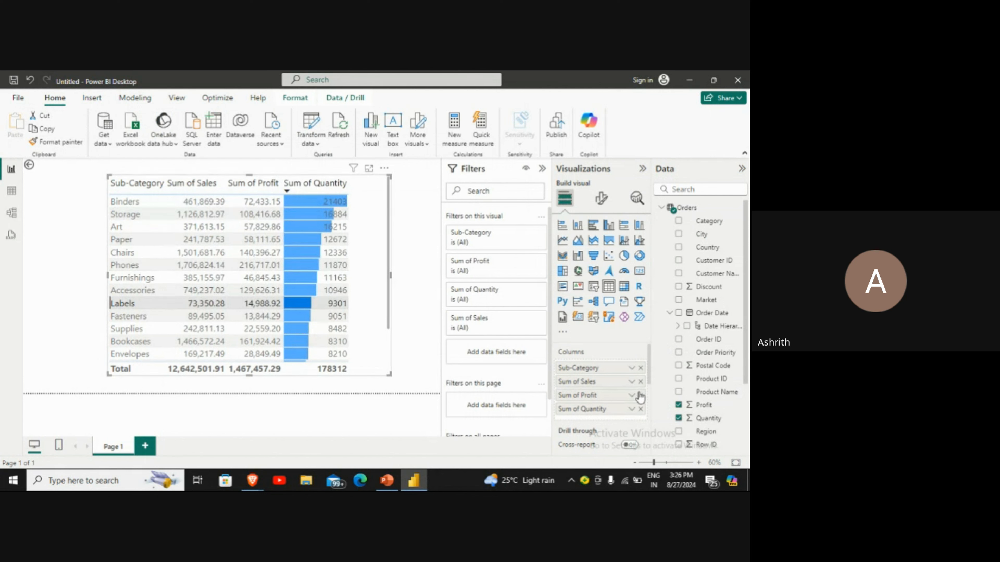
Step: Apply a conditional font color to the Sum of Profit values, using a light-to-dark blue gradient from lowest to highest value
{"action": "left_click", "coordinate": [631, 395]}
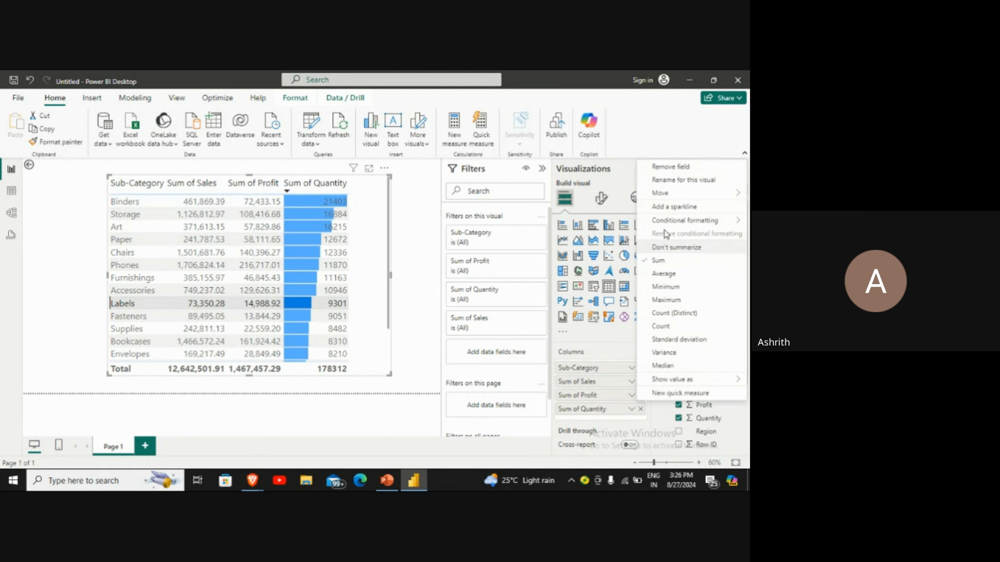
{"action": "mouse_move", "coordinate": [679, 230]}
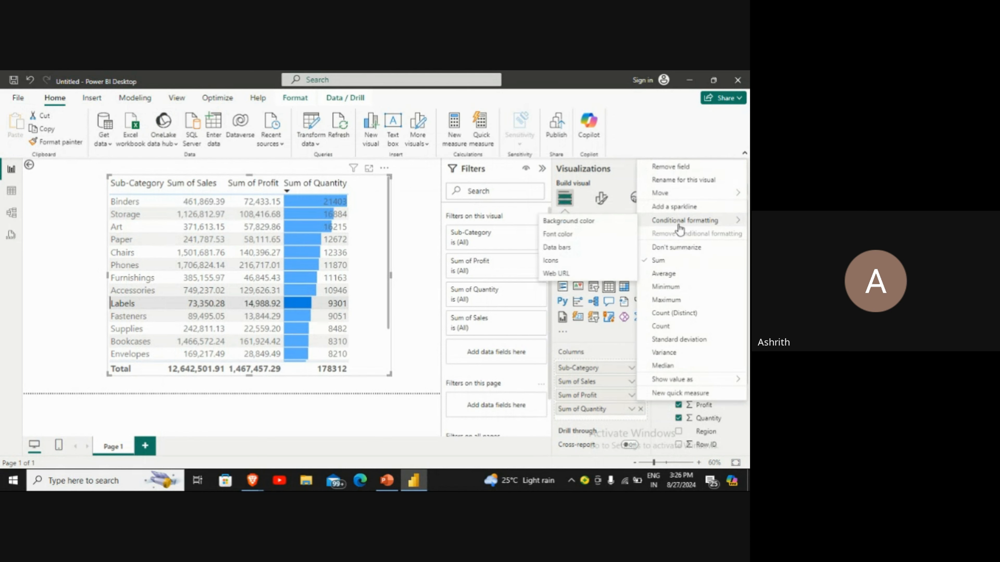
{"action": "left_click", "coordinate": [605, 236]}
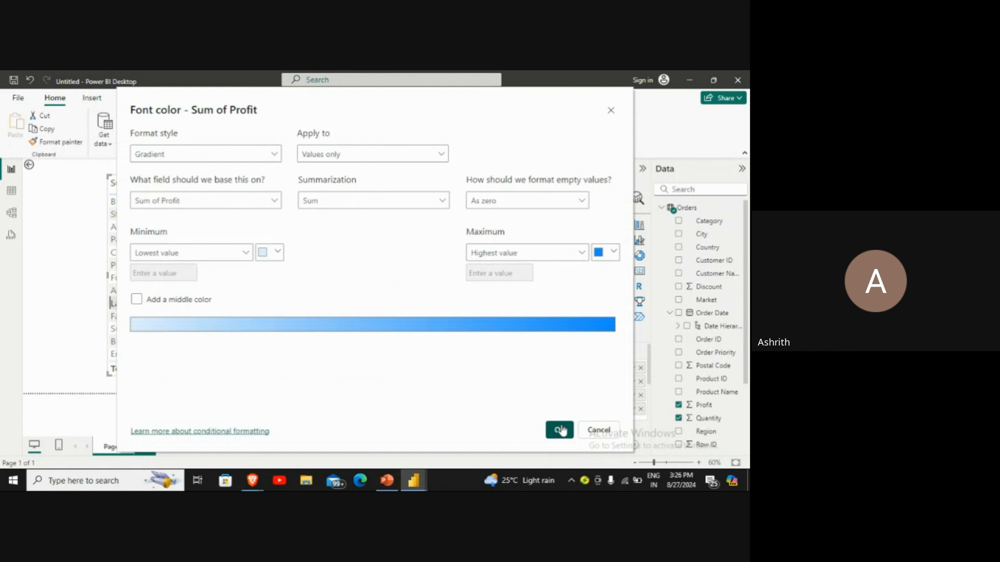
{"action": "left_click", "coordinate": [561, 428]}
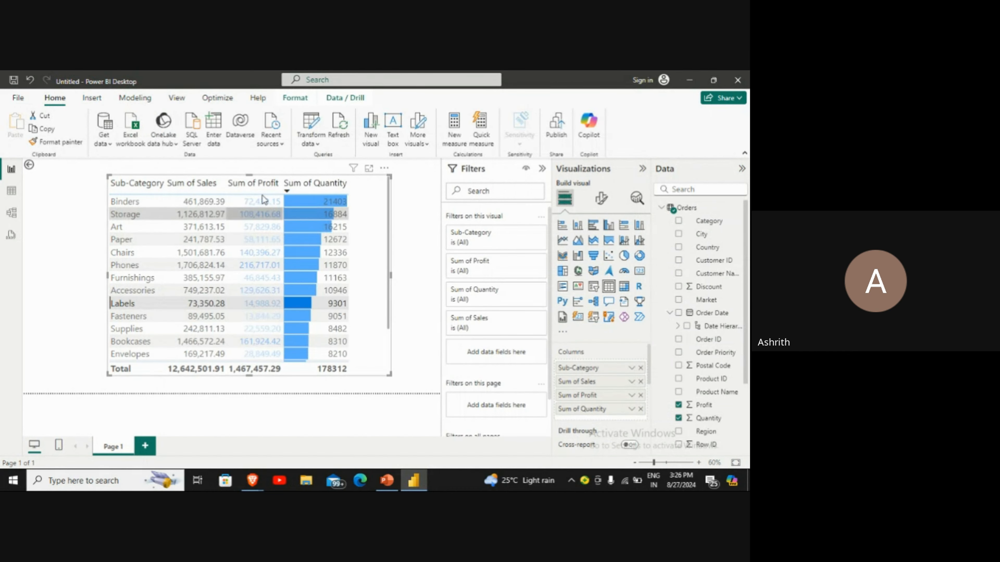
Step: Sort the table by Sum of Profit in ascending order and compare the font colors down the rows
{"action": "left_click", "coordinate": [232, 191]}
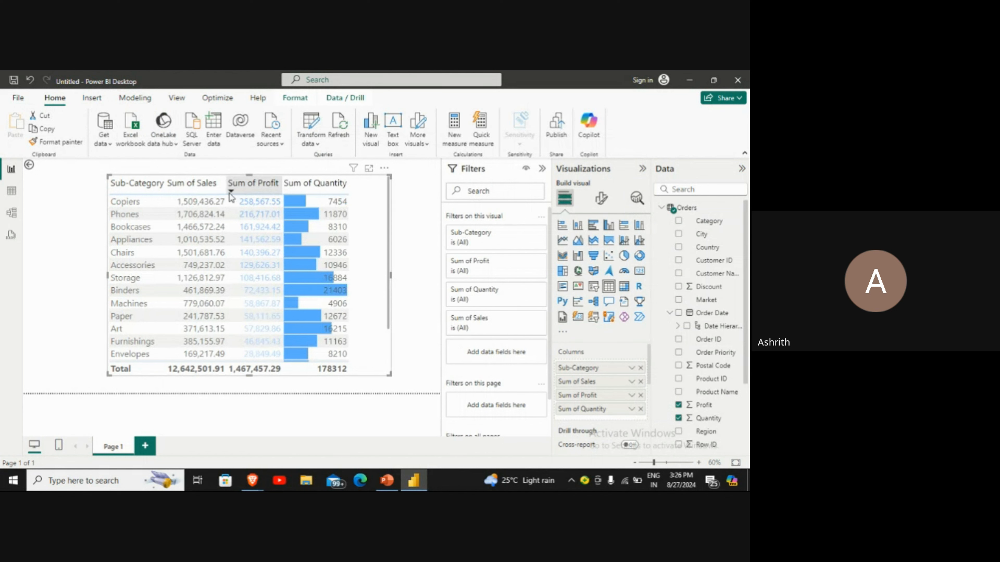
{"action": "left_click", "coordinate": [244, 188]}
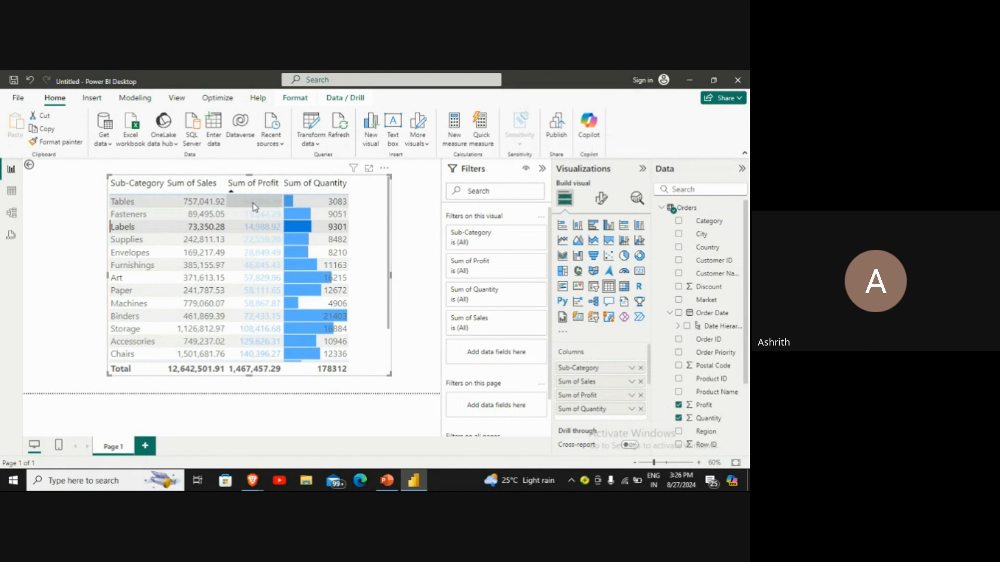
{"action": "scroll", "coordinate": [254, 207], "scroll_direction": "down", "scroll_amount": 2}
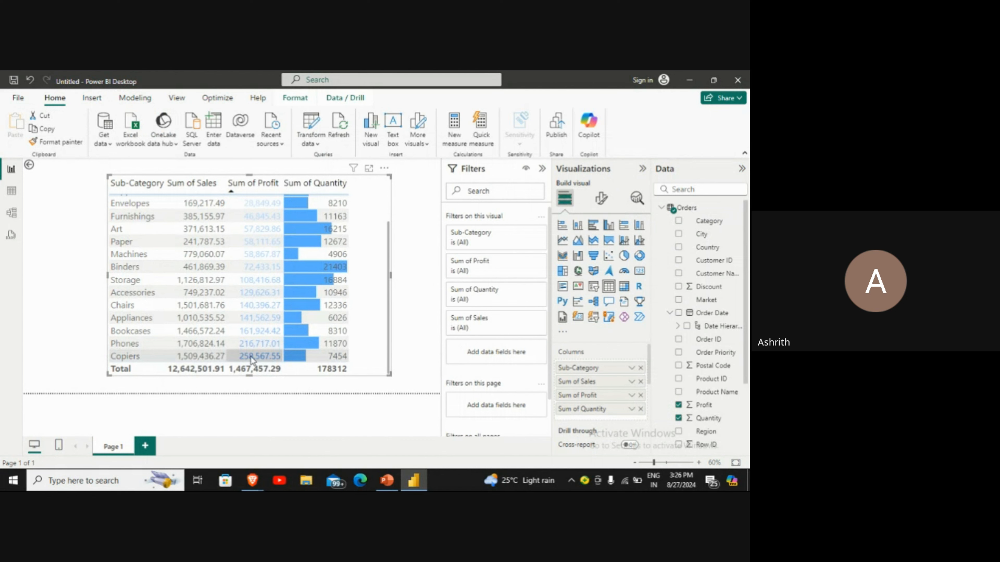
{"action": "scroll", "coordinate": [251, 361], "scroll_direction": "up", "scroll_amount": 2}
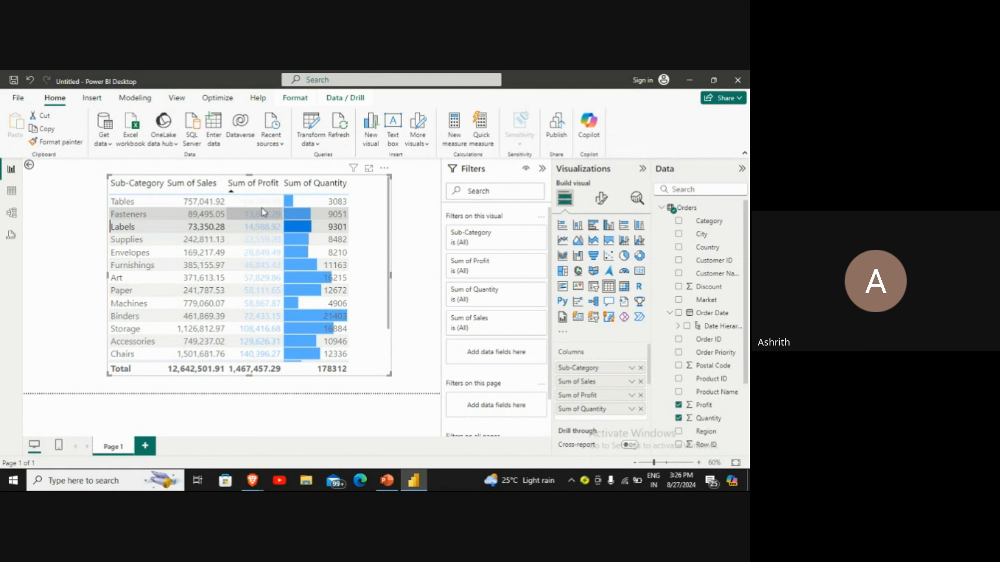
{"action": "scroll", "coordinate": [261, 212], "scroll_direction": "down", "scroll_amount": 2}
{"action": "scroll", "coordinate": [256, 209], "scroll_direction": "up", "scroll_amount": 2}
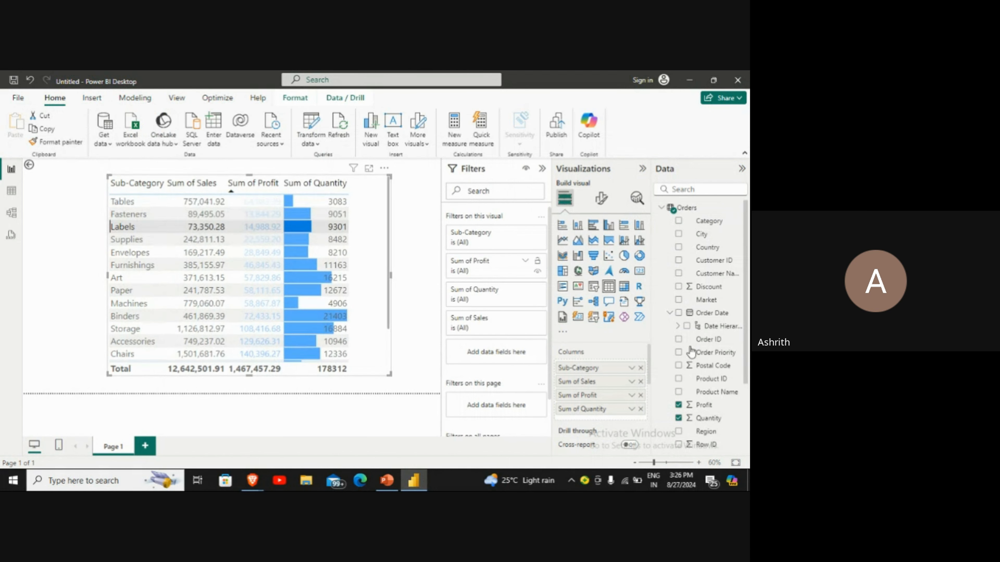
Step: Apply a conditional background color to the Sum of Sales values, using a light-to-dark blue gradient from lowest to highest value
{"action": "left_click", "coordinate": [631, 382]}
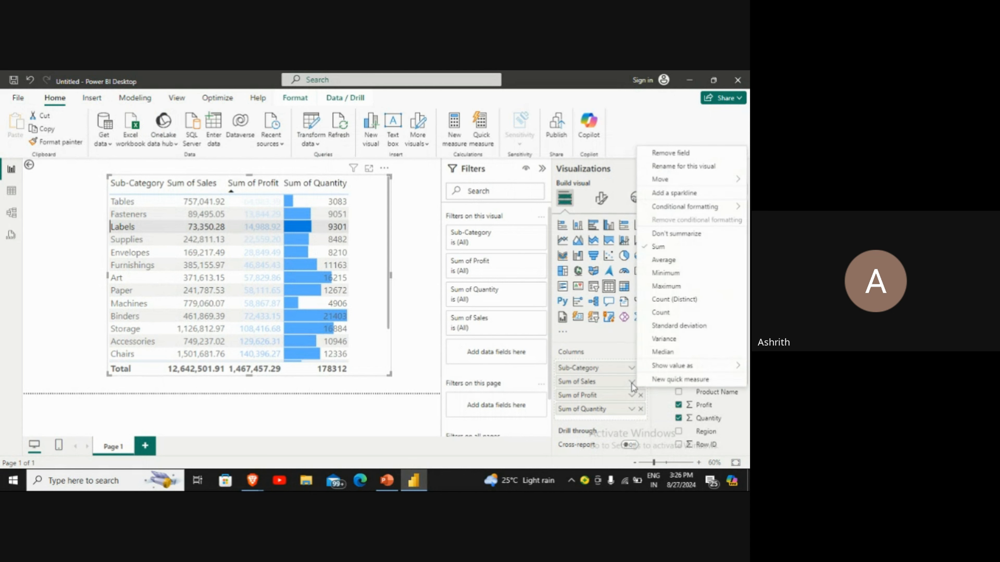
{"action": "mouse_move", "coordinate": [670, 211]}
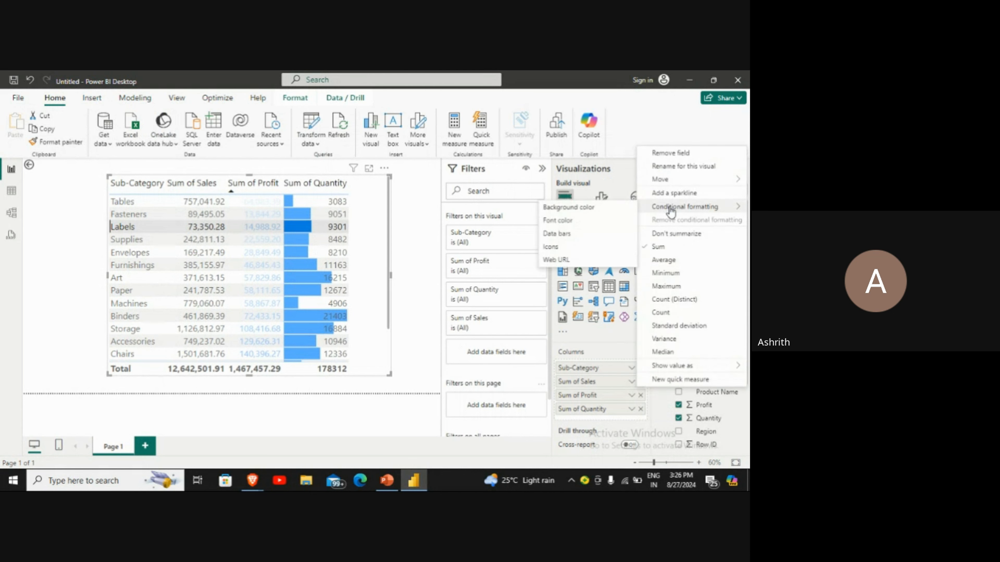
{"action": "left_click", "coordinate": [570, 208]}
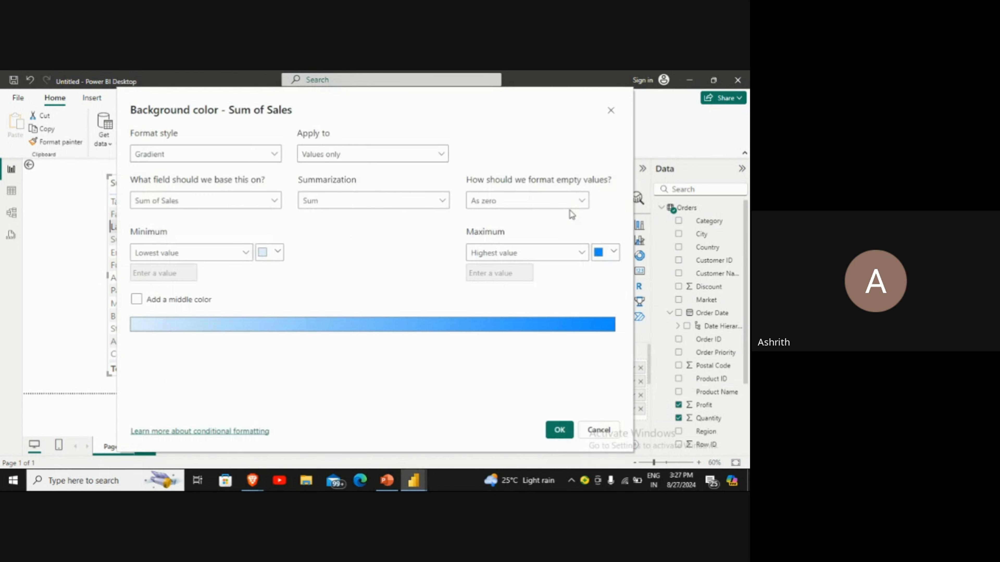
{"action": "left_click", "coordinate": [558, 429]}
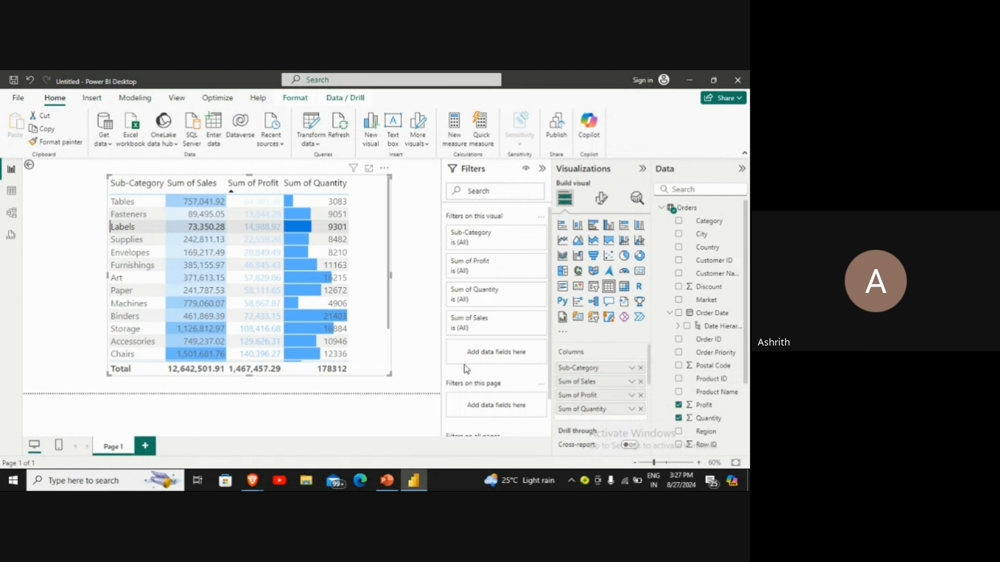
Step: Sort the table by Sum of Sales in ascending order and compare the background colors down the rows
{"action": "left_click", "coordinate": [172, 190]}
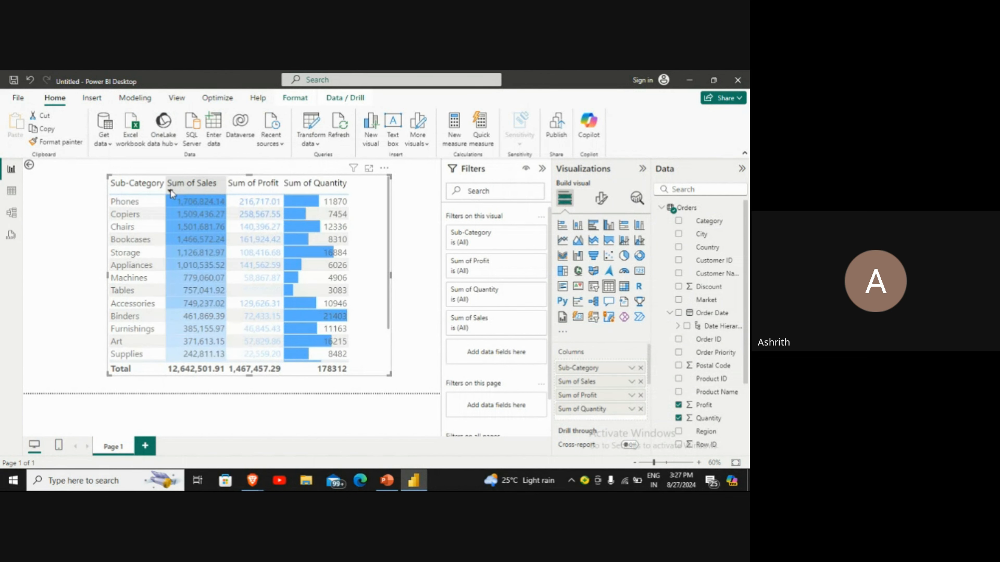
{"action": "left_click", "coordinate": [171, 190]}
{"action": "scroll", "coordinate": [201, 214], "scroll_direction": "down", "scroll_amount": 3}
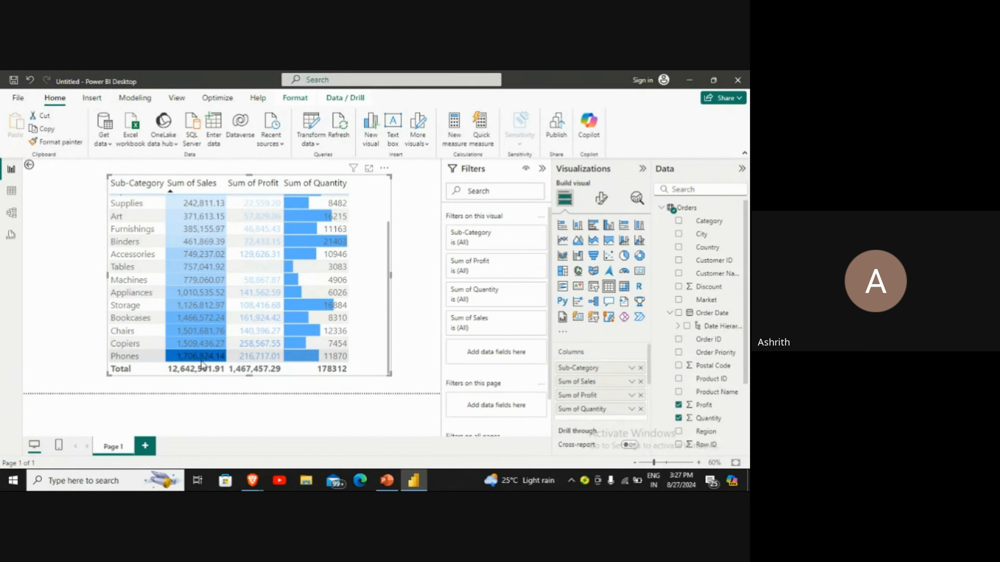
{"action": "scroll", "coordinate": [201, 361], "scroll_direction": "up", "scroll_amount": 3}
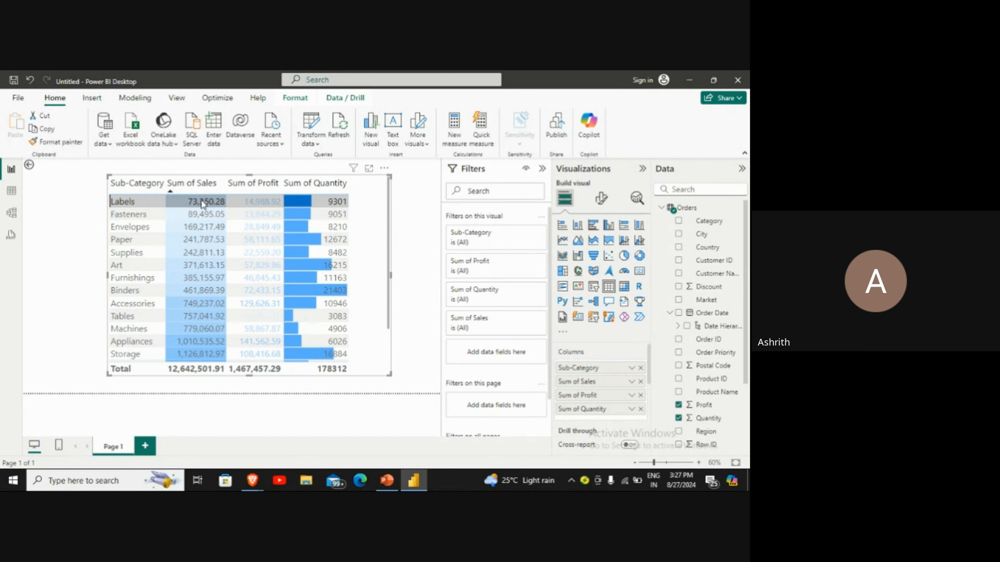
Step: Remove the formatted table and place a new, enlarged empty table visual in the upper middle of the page
{"action": "left_click", "coordinate": [383, 169]}
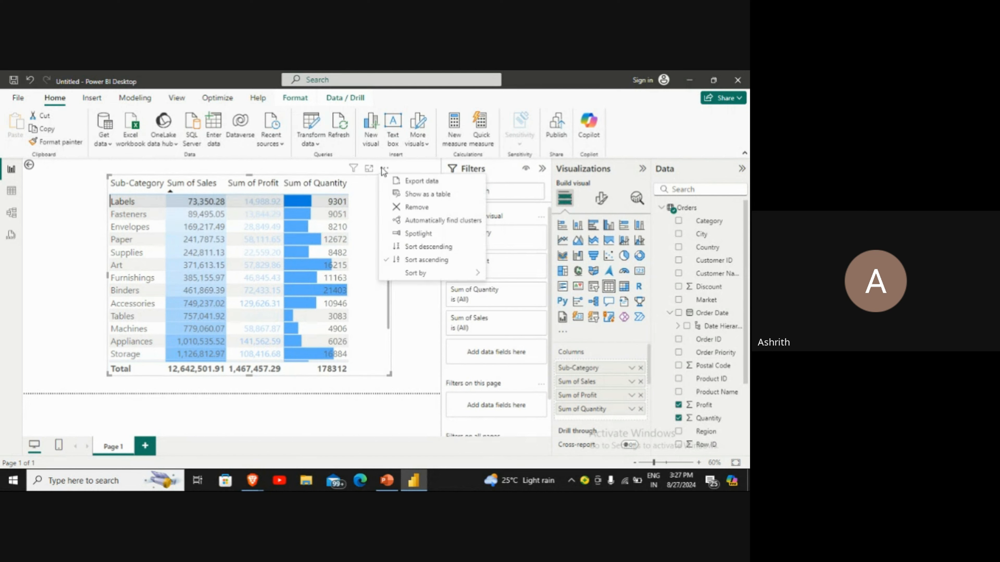
{"action": "left_click", "coordinate": [415, 208]}
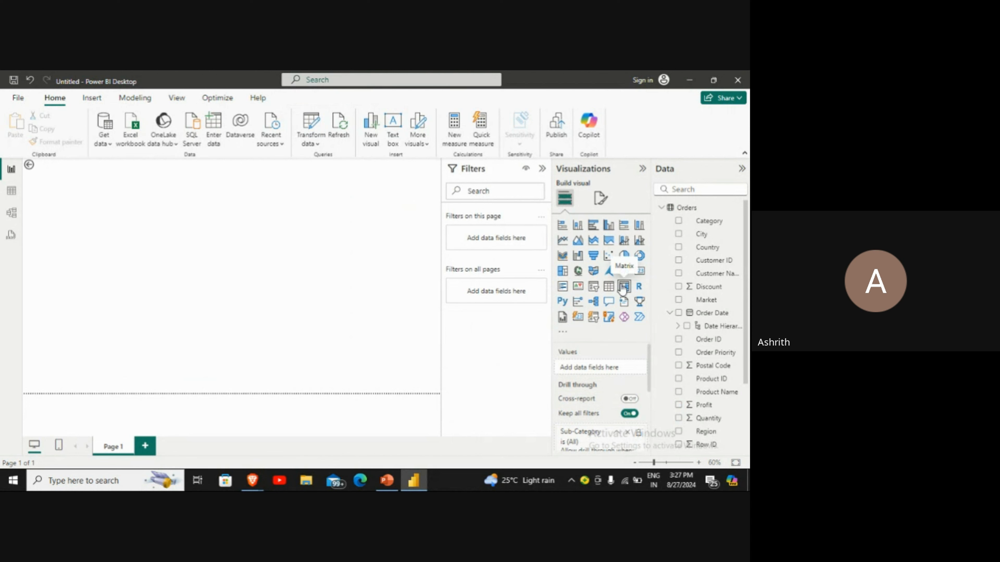
{"action": "left_click", "coordinate": [606, 291]}
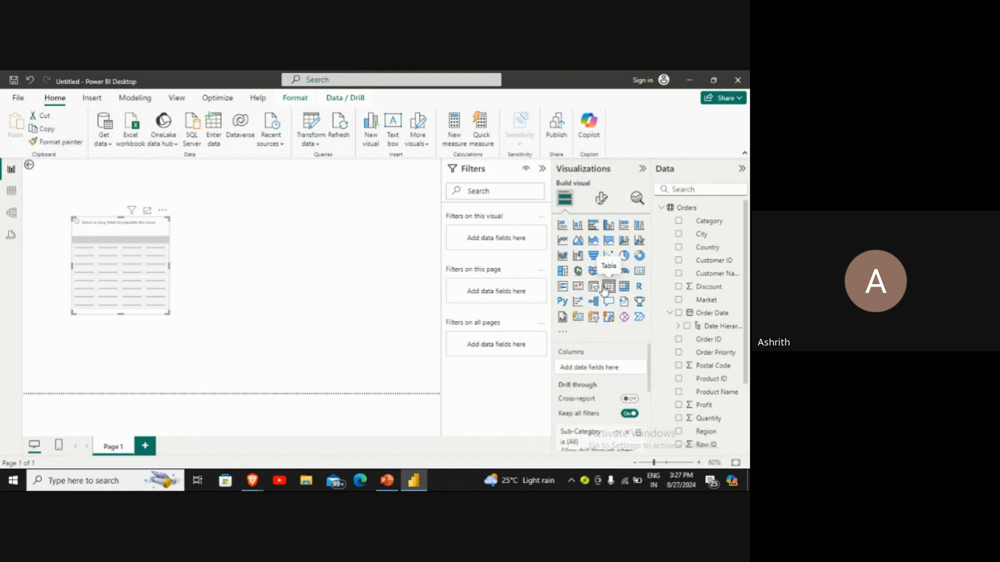
{"action": "left_click_drag", "start_coordinate": [170, 311], "coordinate": [238, 407]}
{"action": "left_click_drag", "start_coordinate": [208, 333], "coordinate": [267, 303]}
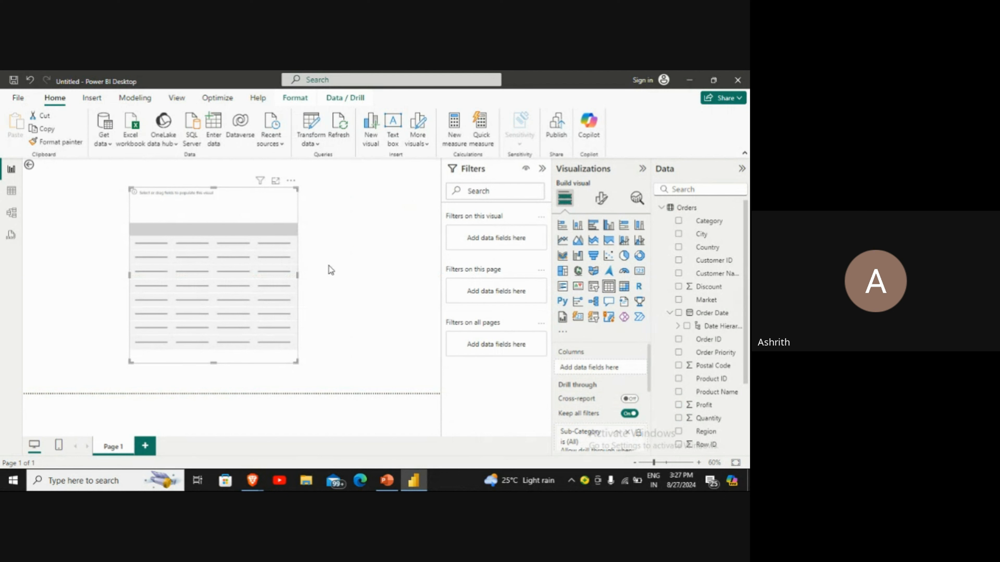
Step: Add the Sub-Category and Sales fields as columns of the new table
{"action": "scroll", "coordinate": [685, 335], "scroll_direction": "down", "scroll_amount": 3}
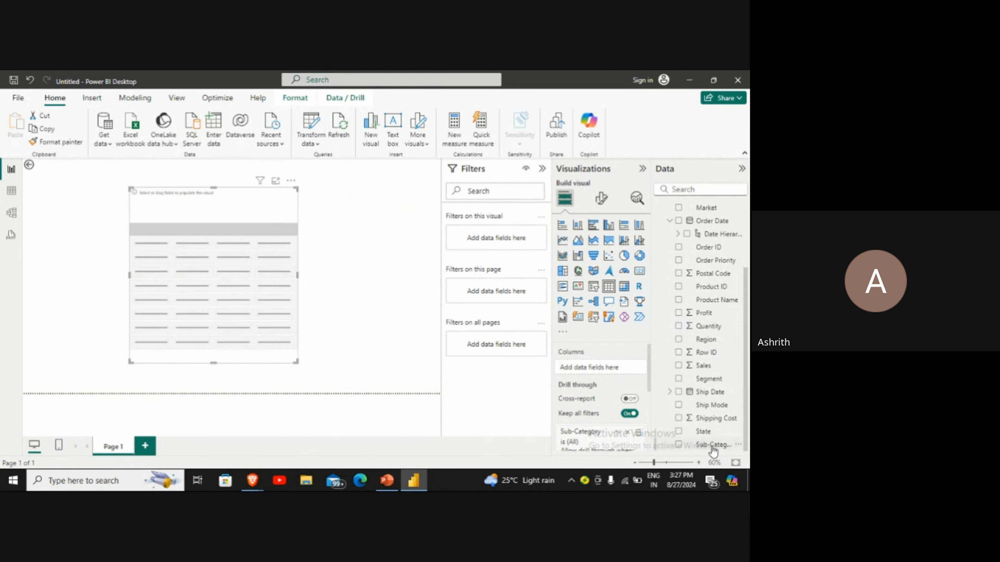
{"action": "left_click_drag", "start_coordinate": [719, 448], "coordinate": [614, 375]}
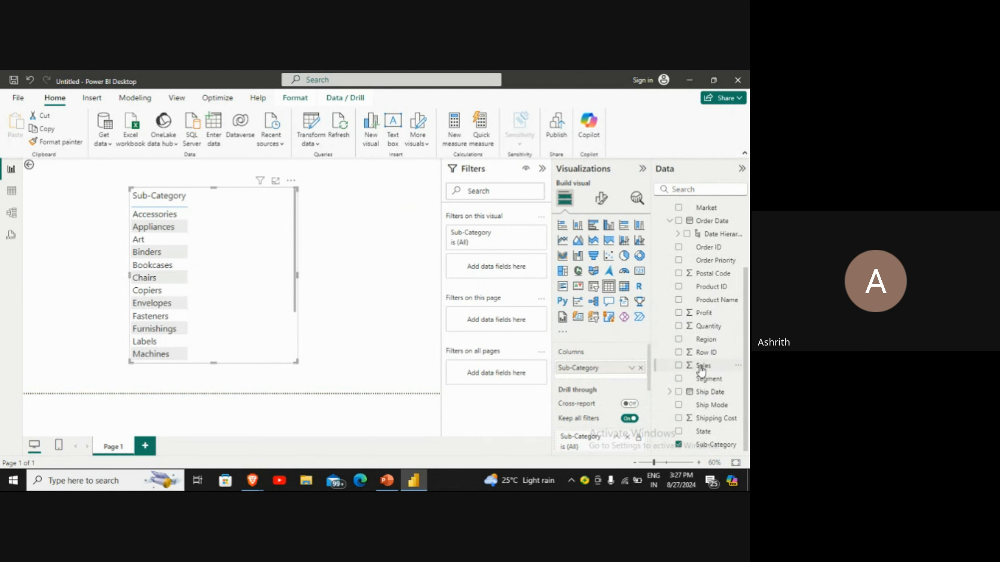
{"action": "left_click_drag", "start_coordinate": [702, 366], "coordinate": [626, 378]}
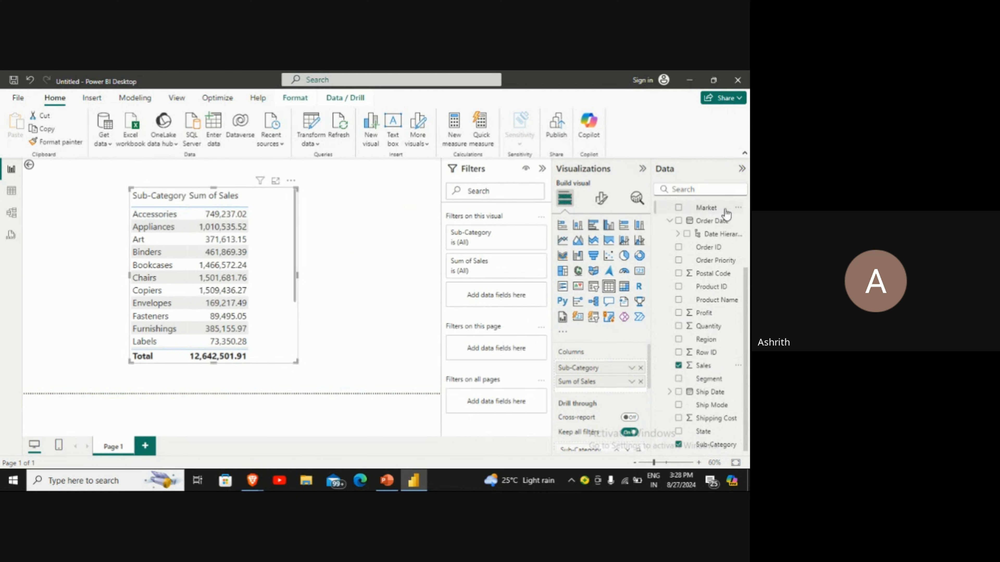
Step: Add the Segment field as the table's third column, after Sum of Sales
{"action": "scroll", "coordinate": [734, 241], "scroll_direction": "up", "scroll_amount": 3}
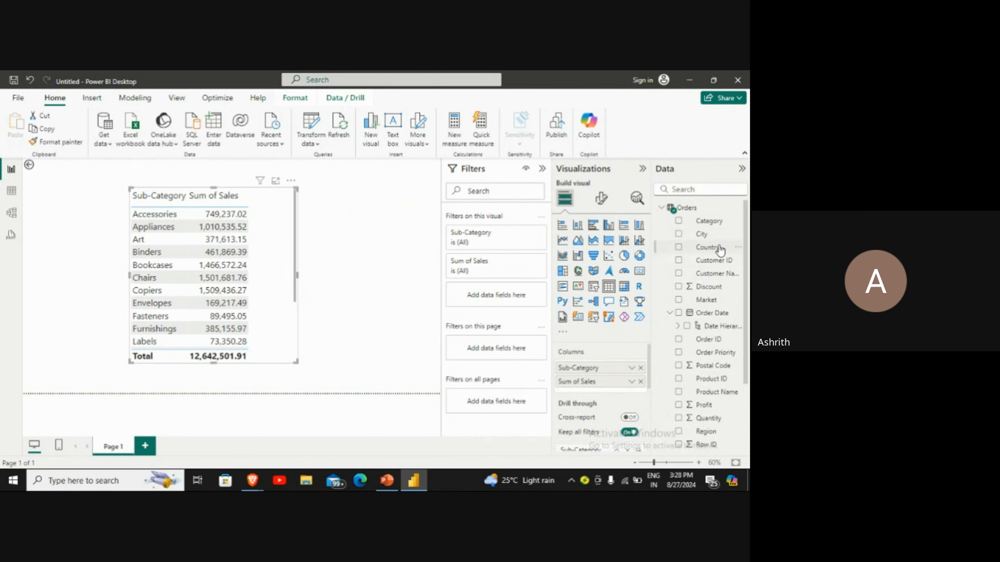
{"action": "scroll", "coordinate": [720, 319], "scroll_direction": "down", "scroll_amount": 4}
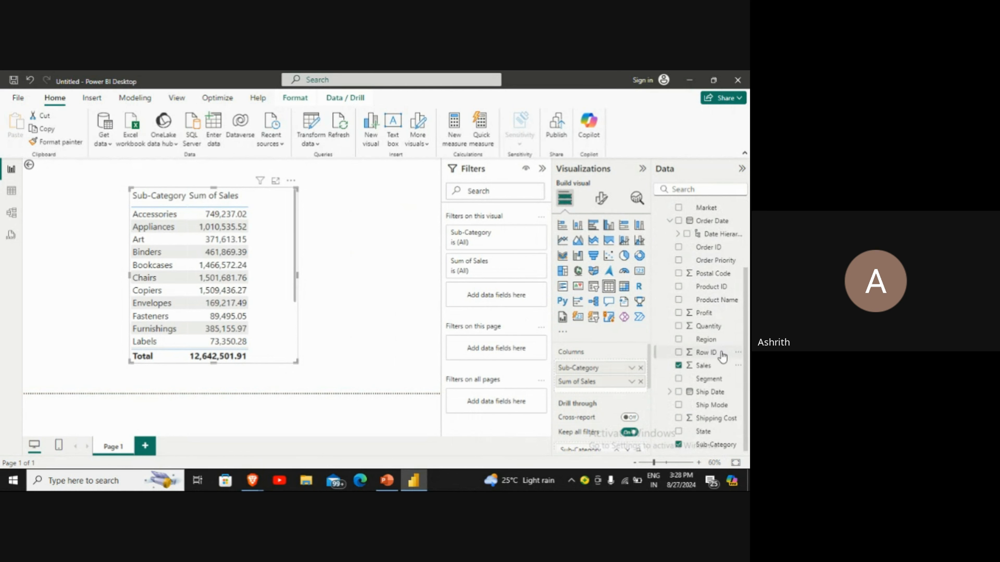
{"action": "left_click_drag", "start_coordinate": [708, 379], "coordinate": [609, 393]}
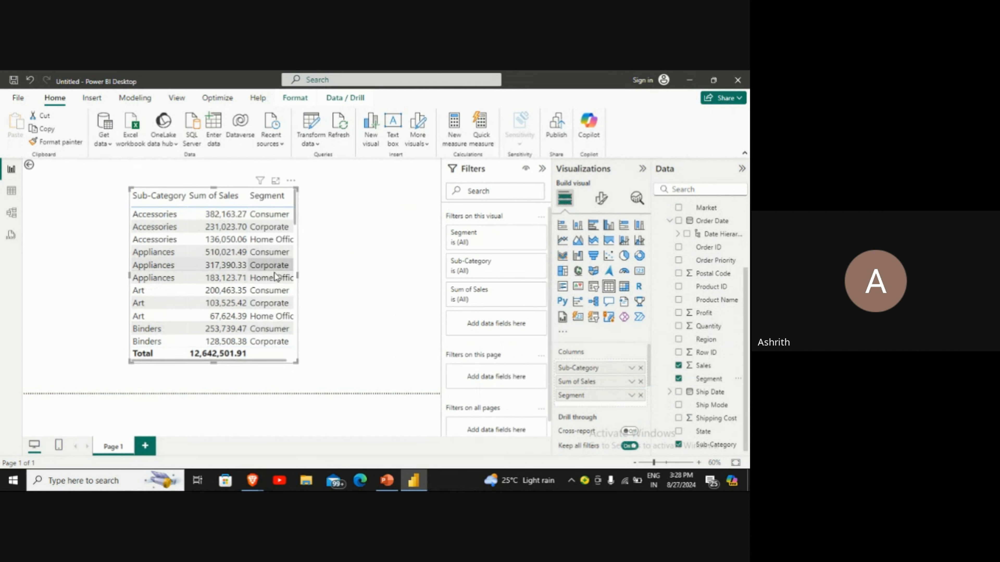
{"action": "left_click", "coordinate": [641, 394]}
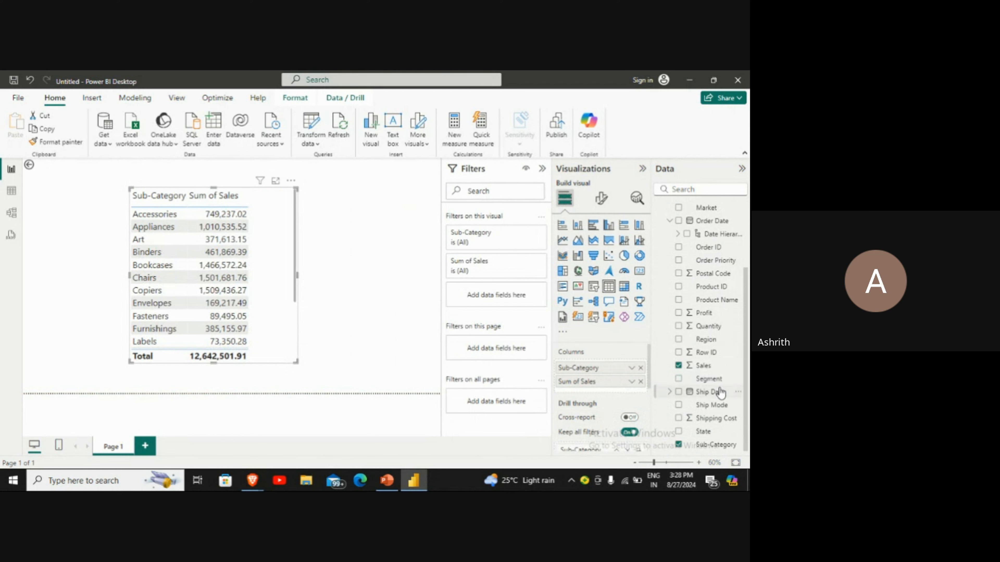
{"action": "left_click_drag", "start_coordinate": [718, 381], "coordinate": [617, 389]}
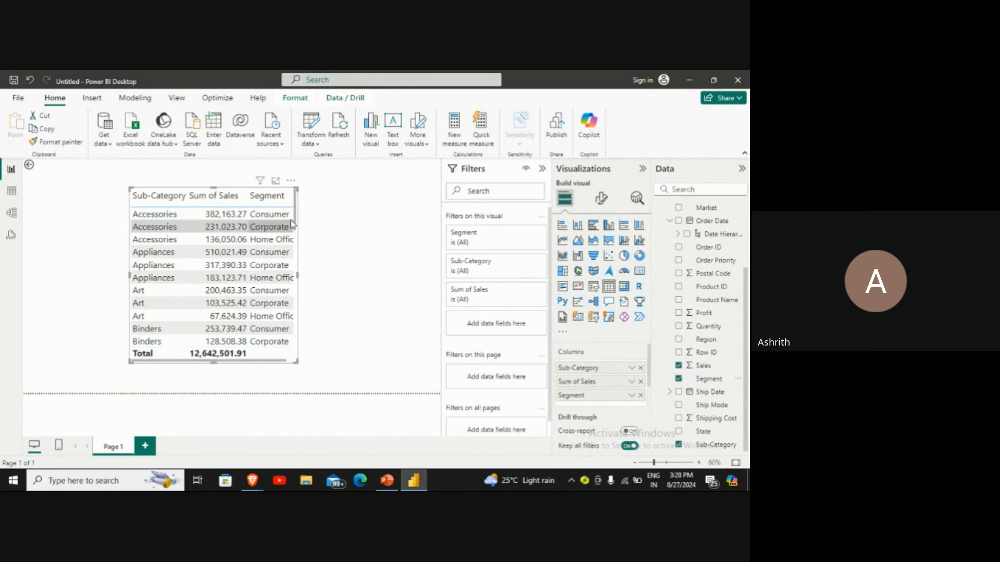
Step: Enlarge the table to the full page height and make it wide enough for the complete Segment column
{"action": "left_click_drag", "start_coordinate": [297, 361], "coordinate": [409, 441]}
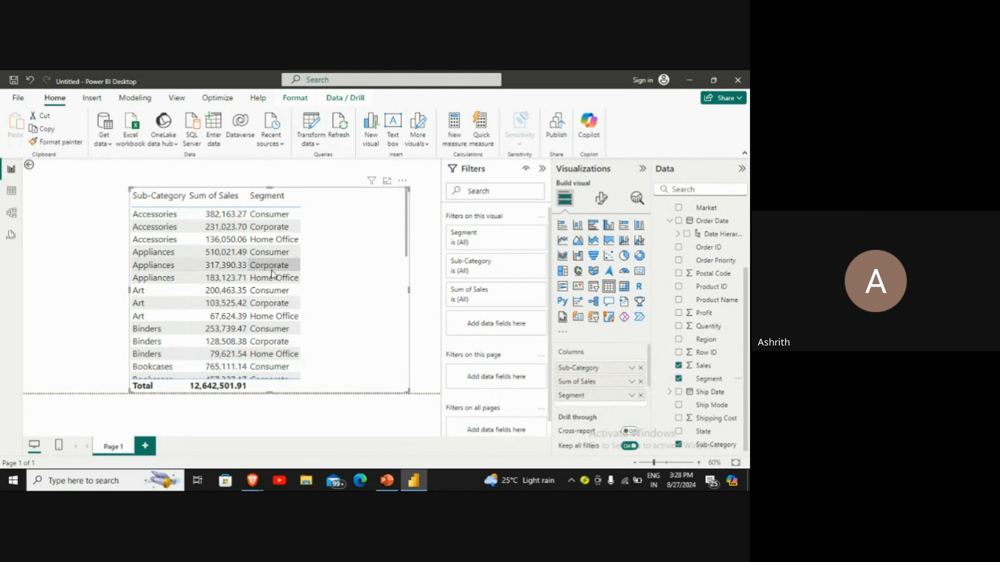
{"action": "left_click_drag", "start_coordinate": [271, 271], "coordinate": [274, 241]}
{"action": "left_click_drag", "start_coordinate": [275, 364], "coordinate": [274, 392]}
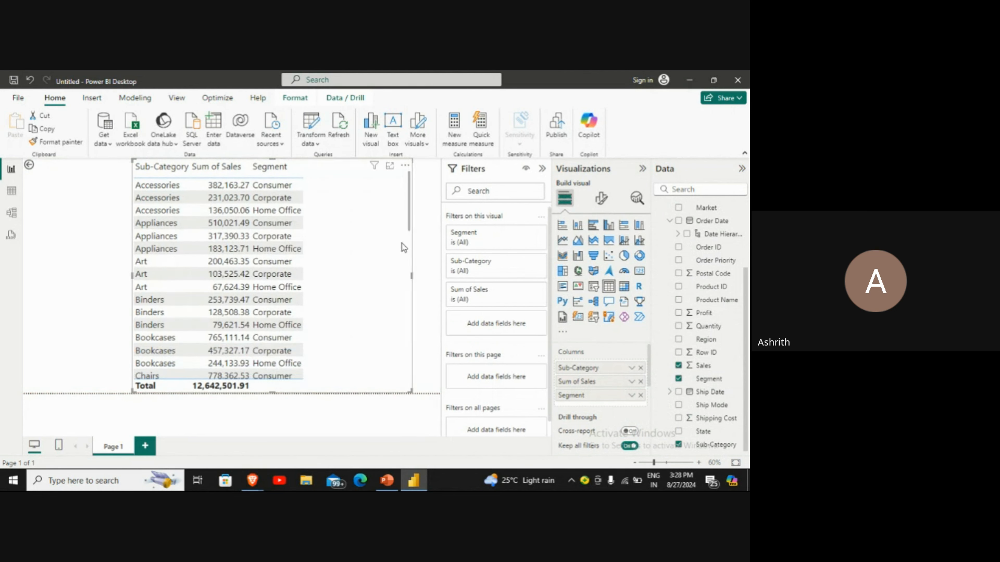
{"action": "left_click_drag", "start_coordinate": [410, 280], "coordinate": [309, 264]}
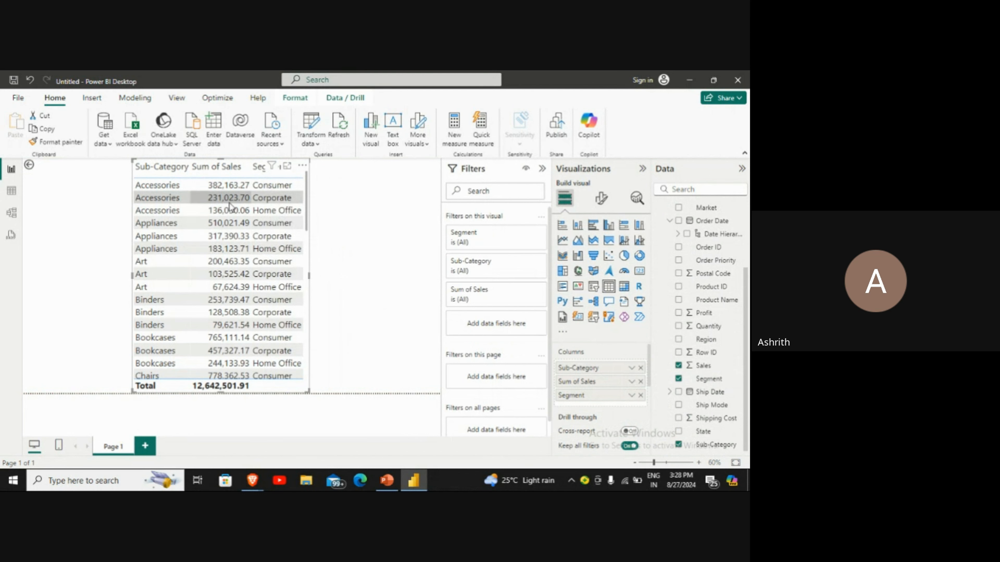
{"action": "left_click_drag", "start_coordinate": [309, 275], "coordinate": [379, 275]}
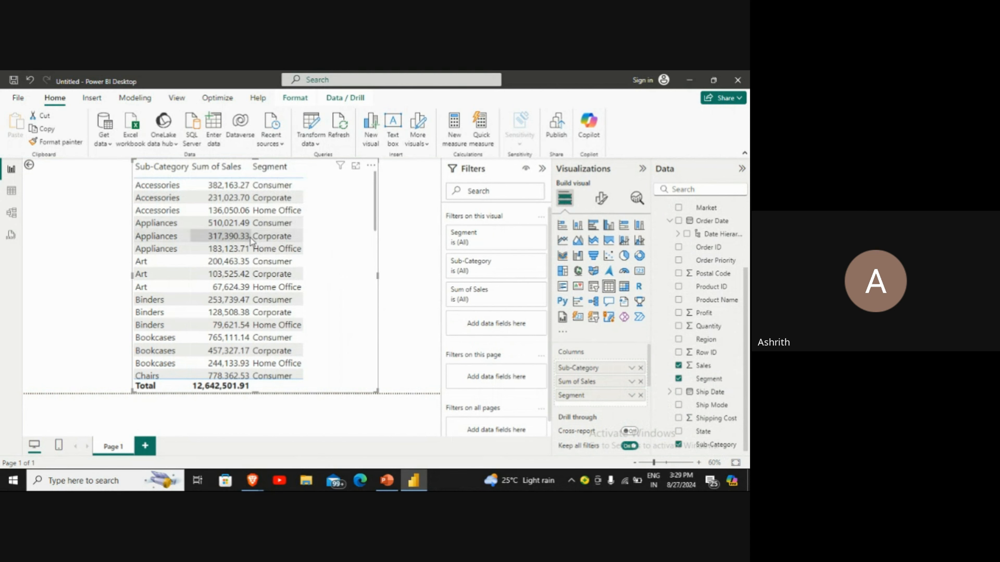
{"action": "left_click", "coordinate": [306, 224]}
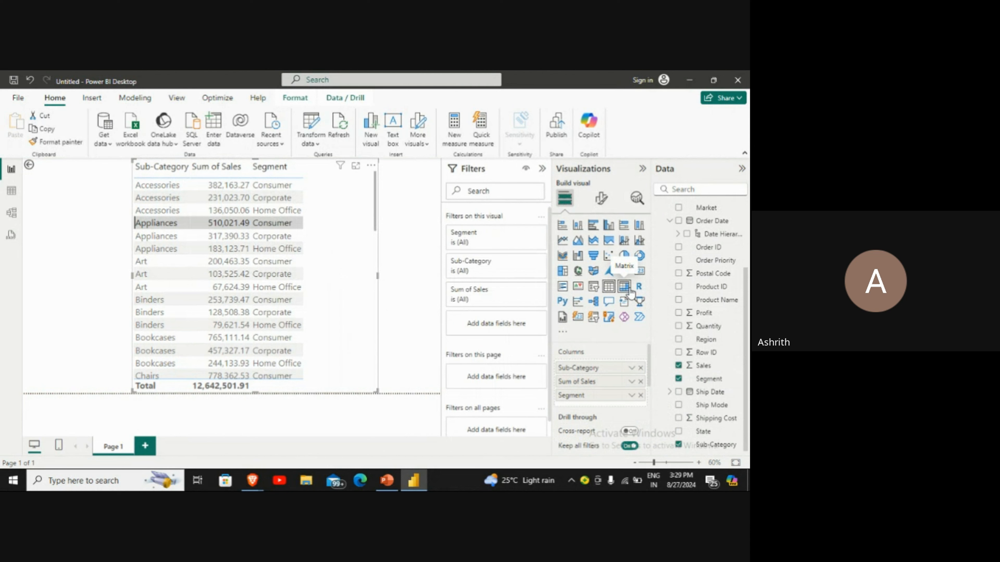
Step: Convert the table to a matrix, widen it to fit the Total column and shift it slightly toward the page's left edge
{"action": "left_click", "coordinate": [629, 291]}
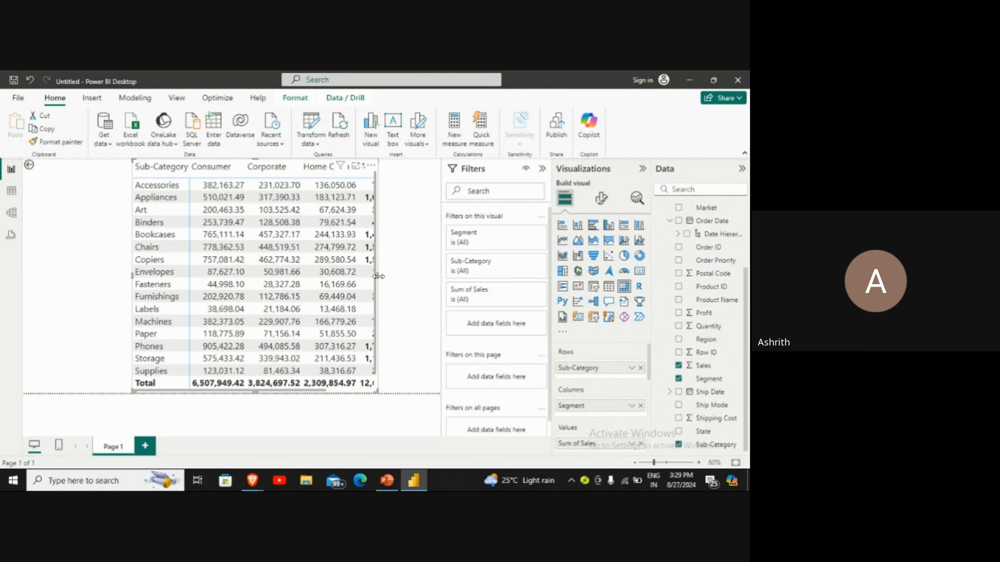
{"action": "left_click_drag", "start_coordinate": [377, 284], "coordinate": [432, 278]}
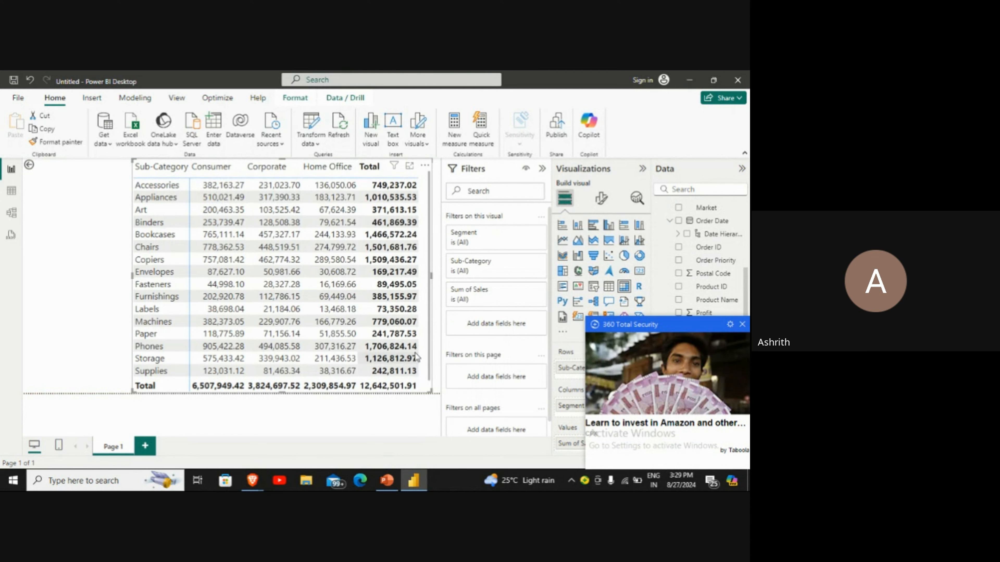
{"action": "left_click_drag", "start_coordinate": [304, 277], "coordinate": [283, 283]}
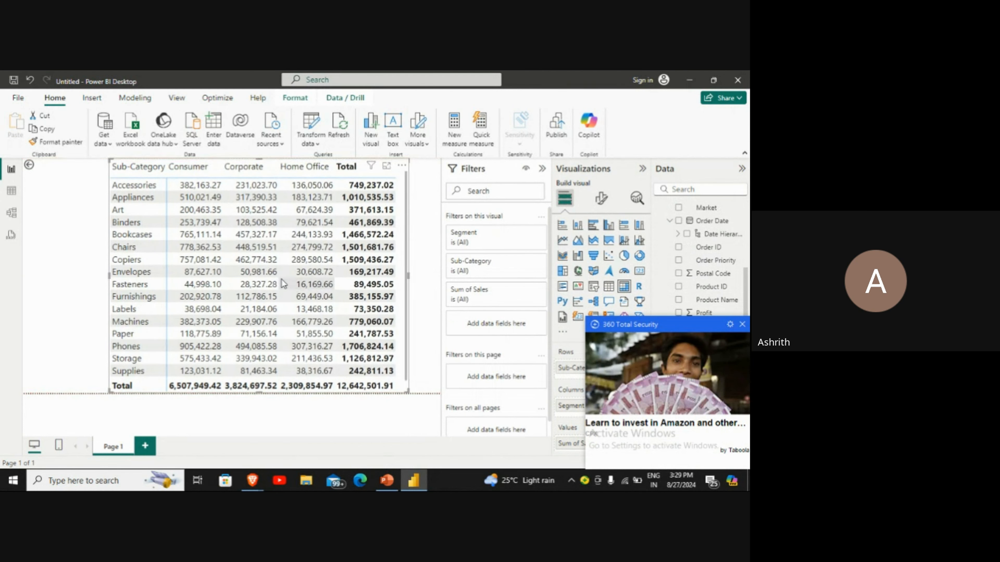
{"action": "left_click", "coordinate": [742, 324]}
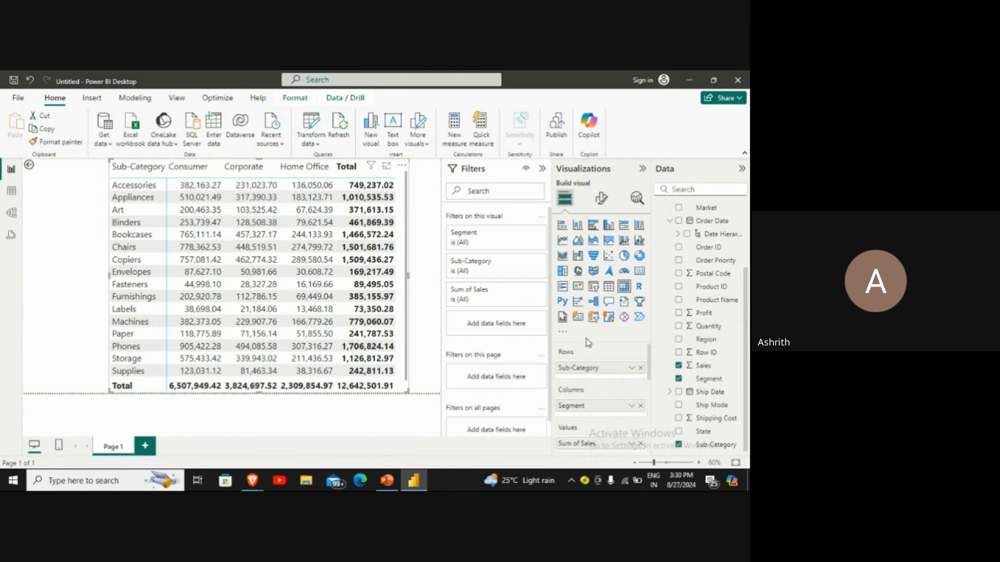
Step: Apply icon conditional formatting to Sum of Sales using diamond, triangle and circle icons with thresholds at 33 and 67 percent
{"action": "scroll", "coordinate": [599, 398], "scroll_direction": "down", "scroll_amount": 3}
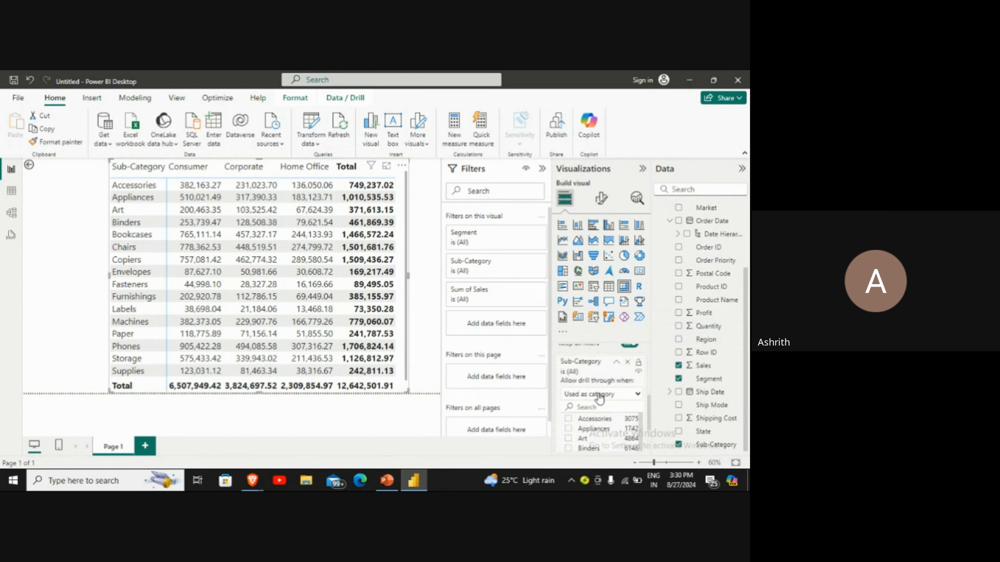
{"action": "scroll", "coordinate": [599, 398], "scroll_direction": "up", "scroll_amount": 1}
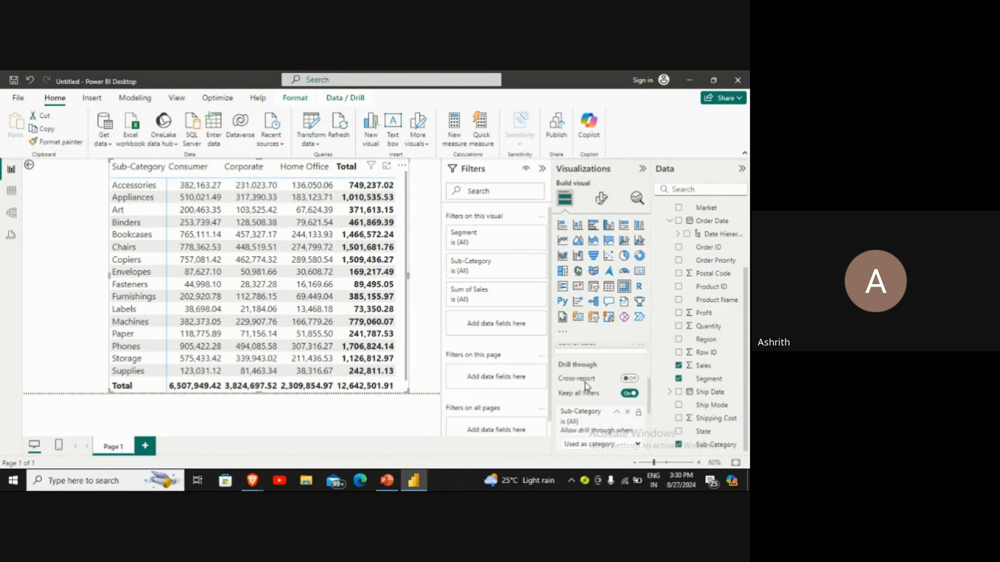
{"action": "scroll", "coordinate": [587, 385], "scroll_direction": "down", "scroll_amount": 1}
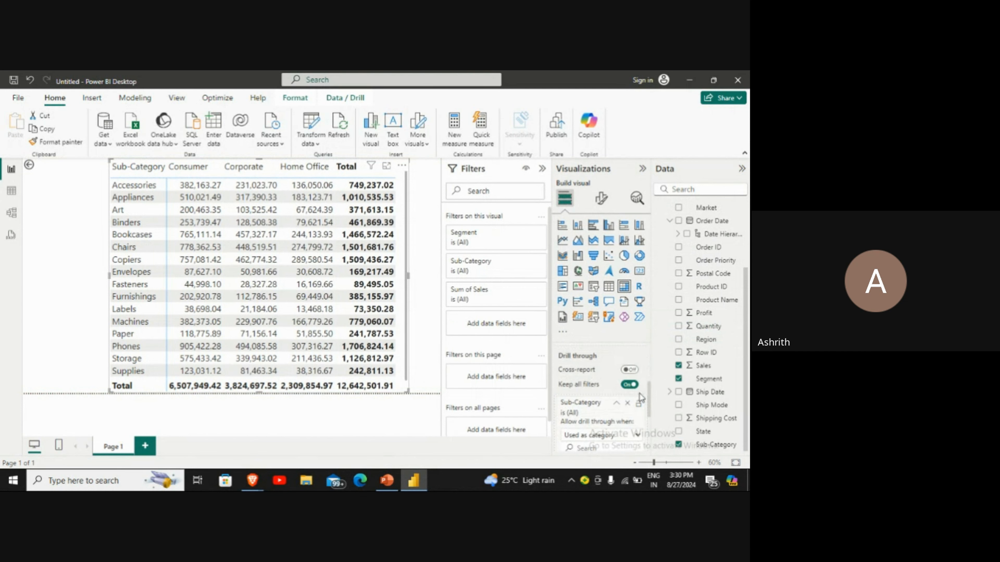
{"action": "scroll", "coordinate": [647, 391], "scroll_direction": "up", "scroll_amount": 3}
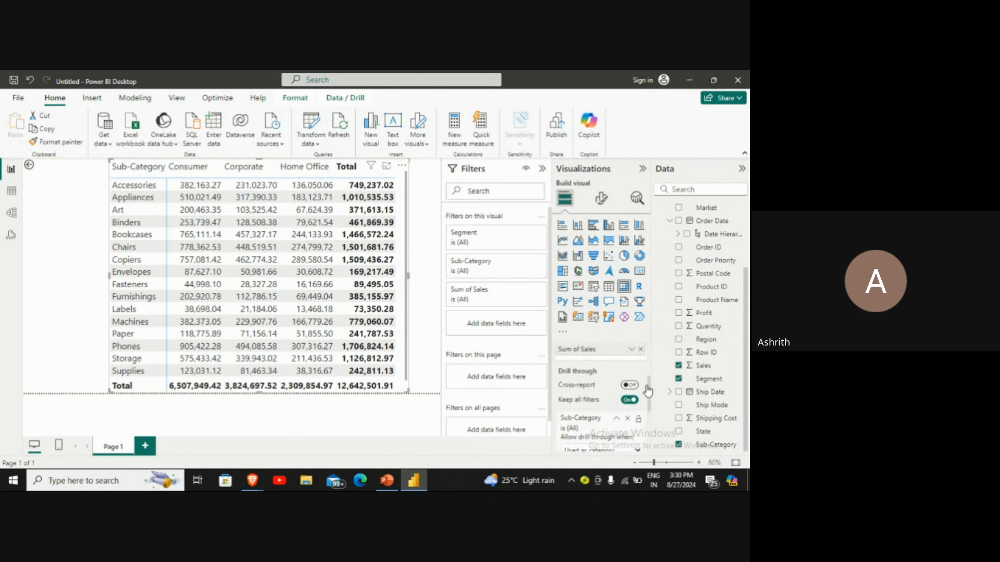
{"action": "left_click", "coordinate": [631, 357]}
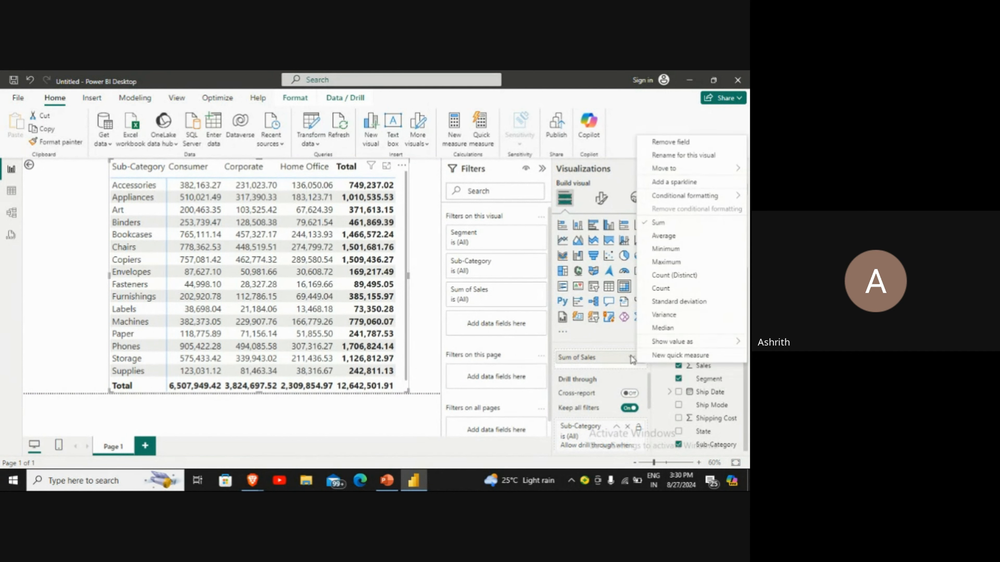
{"action": "mouse_move", "coordinate": [673, 196]}
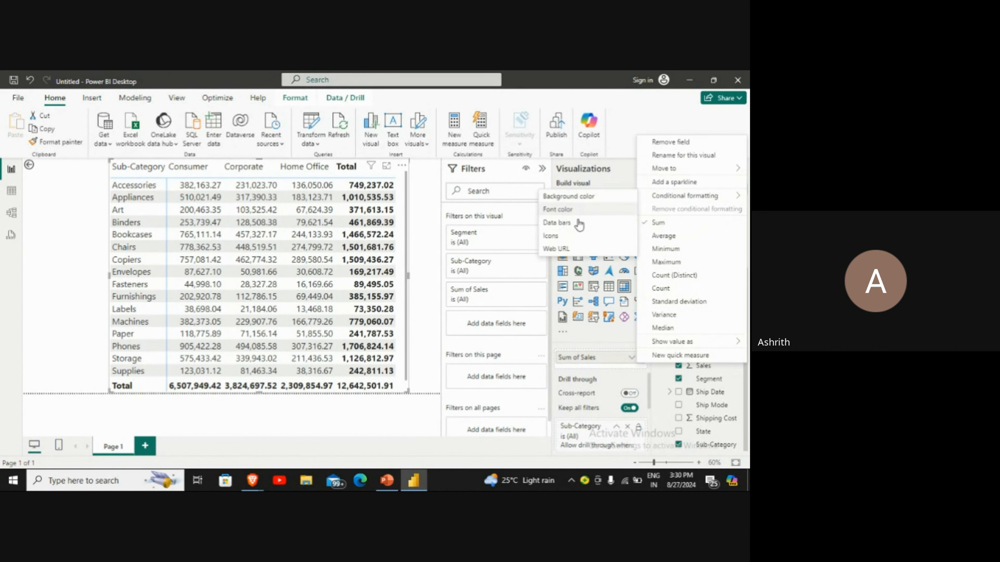
{"action": "left_click", "coordinate": [577, 236]}
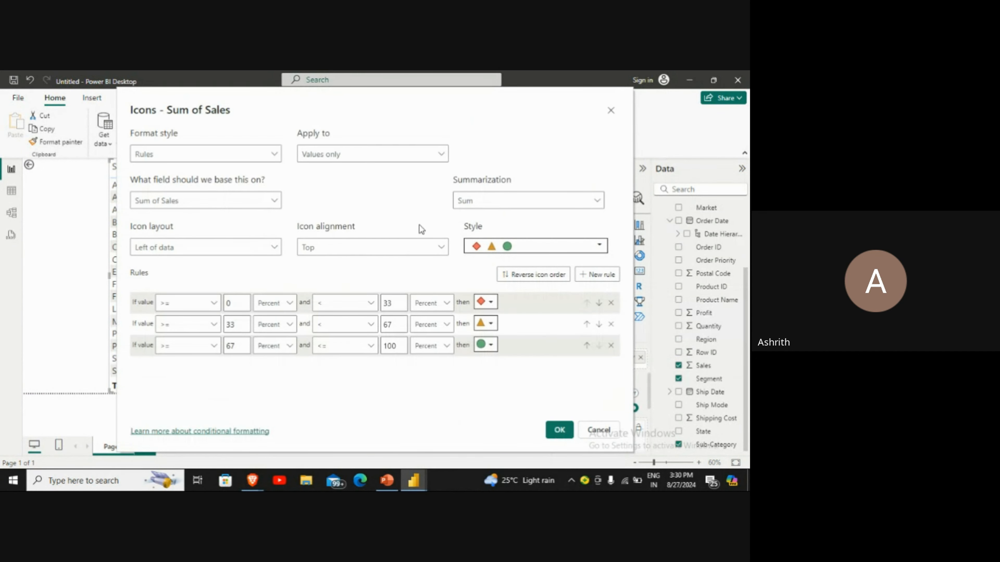
{"action": "left_click", "coordinate": [570, 430]}
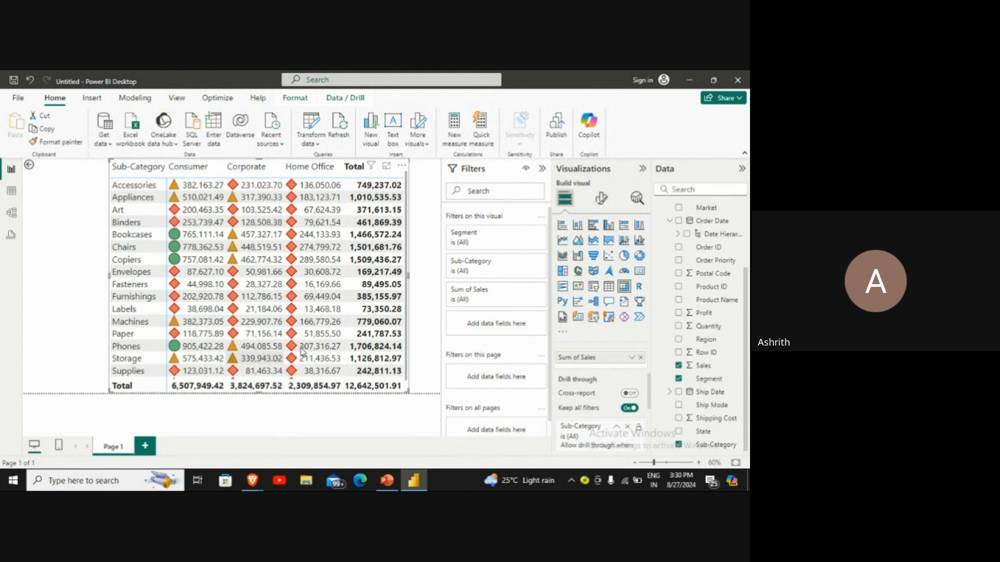
{"action": "scroll", "coordinate": [601, 399], "scroll_direction": "down", "scroll_amount": 3}
{"action": "scroll", "coordinate": [601, 398], "scroll_direction": "up", "scroll_amount": 3}
{"action": "scroll", "coordinate": [603, 397], "scroll_direction": "up", "scroll_amount": 2}
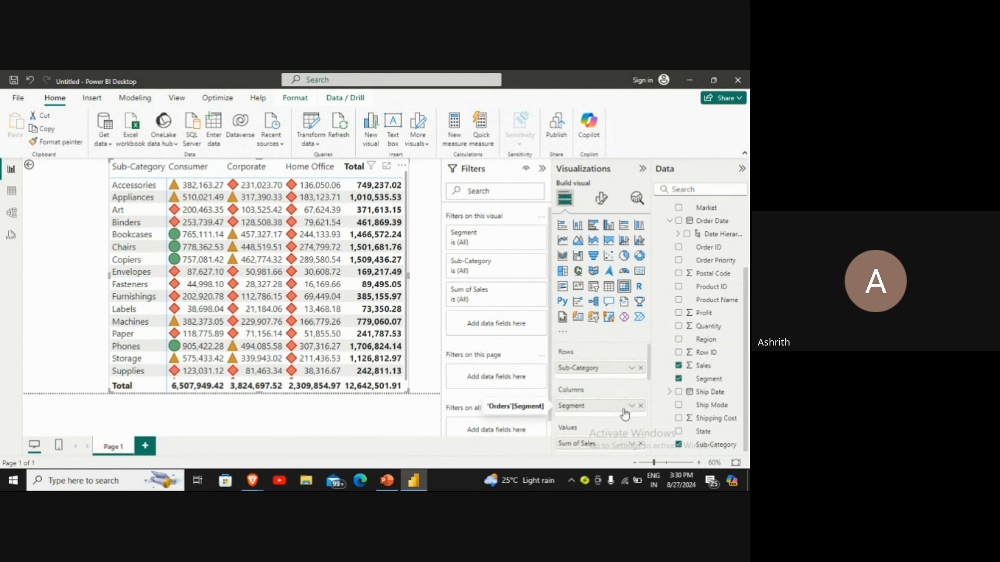
{"action": "scroll", "coordinate": [629, 410], "scroll_direction": "down", "scroll_amount": 3}
{"action": "scroll", "coordinate": [628, 413], "scroll_direction": "up", "scroll_amount": 3}
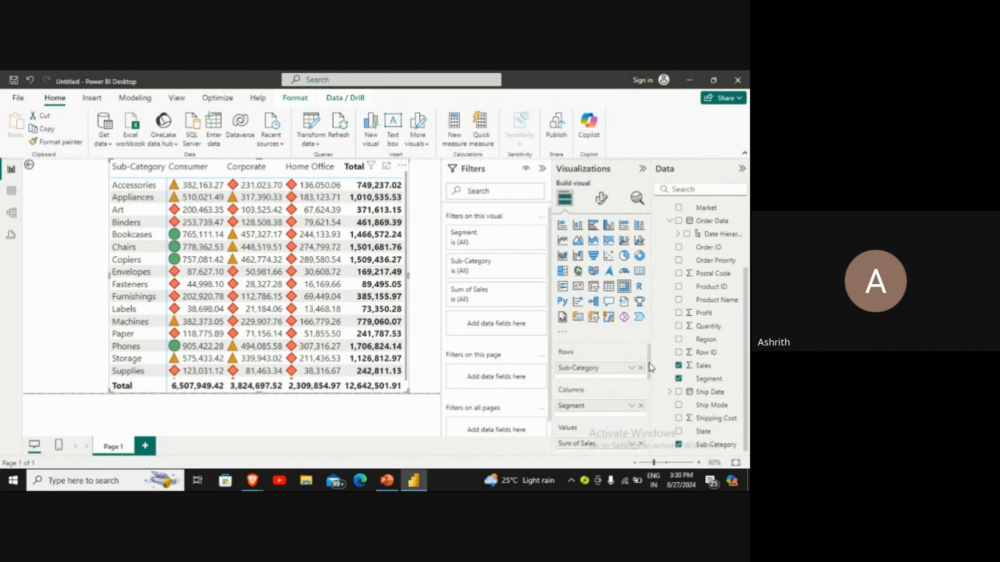
{"action": "scroll", "coordinate": [650, 378], "scroll_direction": "down", "scroll_amount": 2}
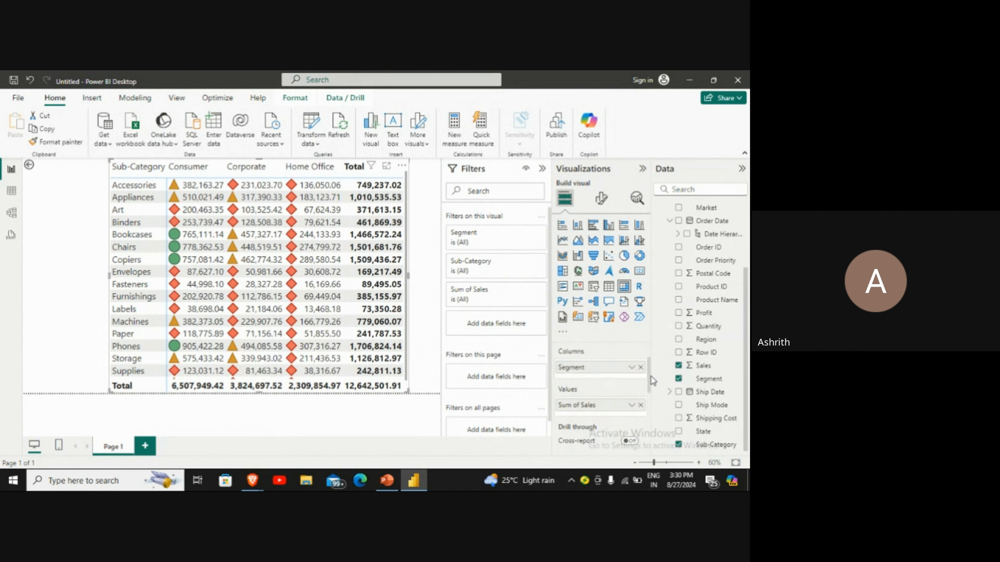
{"action": "left_click", "coordinate": [630, 372]}
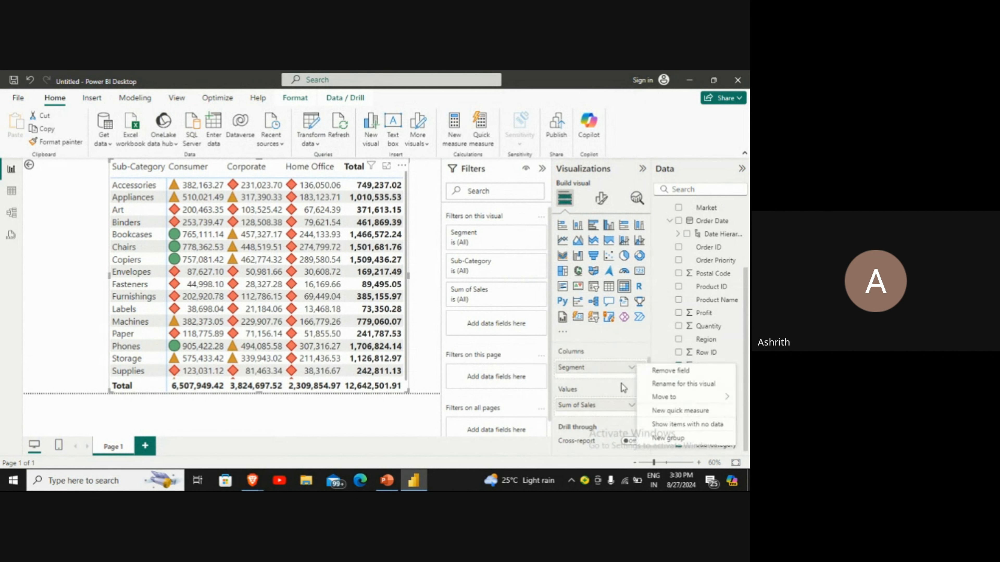
{"action": "left_click", "coordinate": [631, 406]}
{"action": "left_click", "coordinate": [632, 407]}
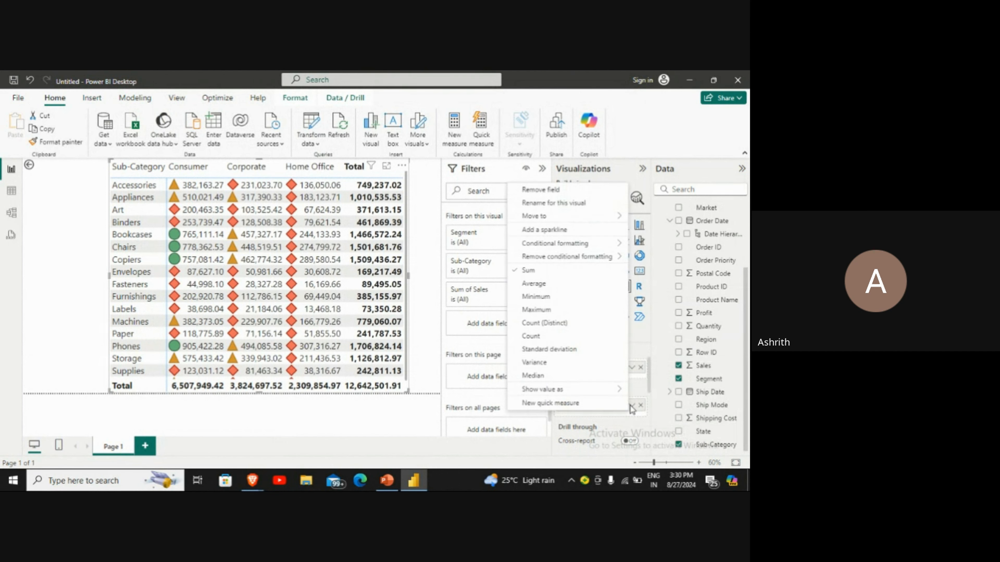
{"action": "mouse_move", "coordinate": [569, 244]}
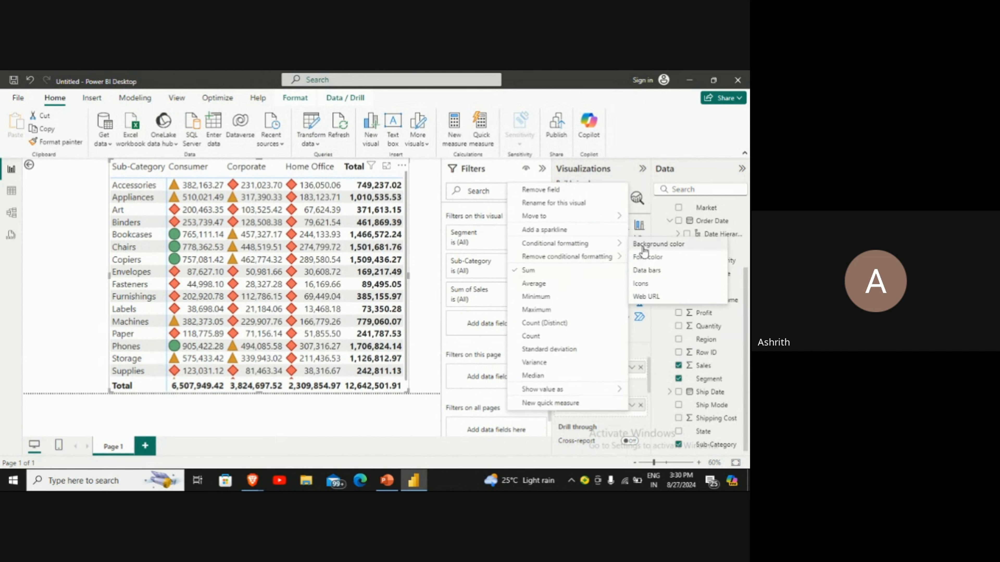
{"action": "left_click", "coordinate": [286, 295]}
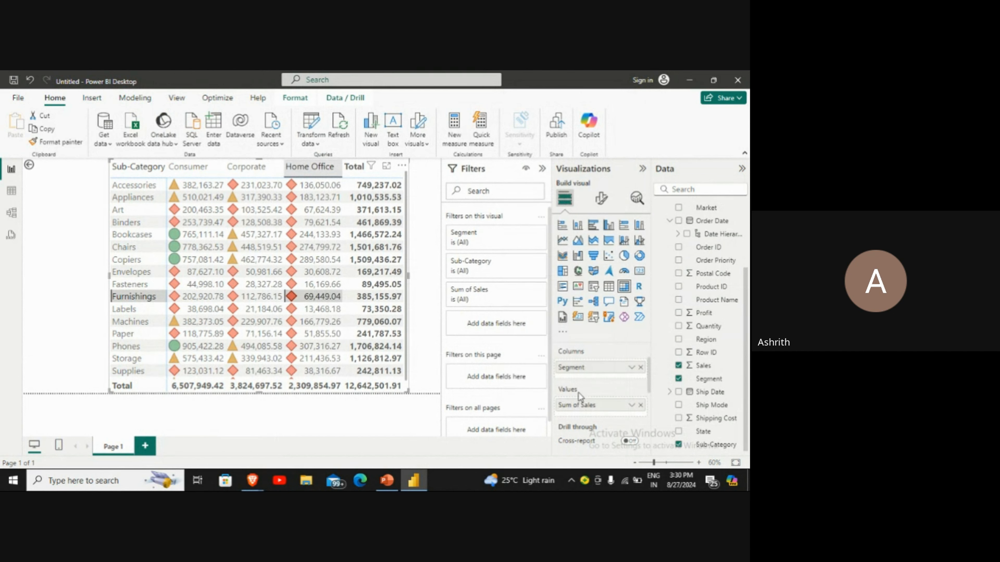
{"action": "left_click", "coordinate": [631, 369]}
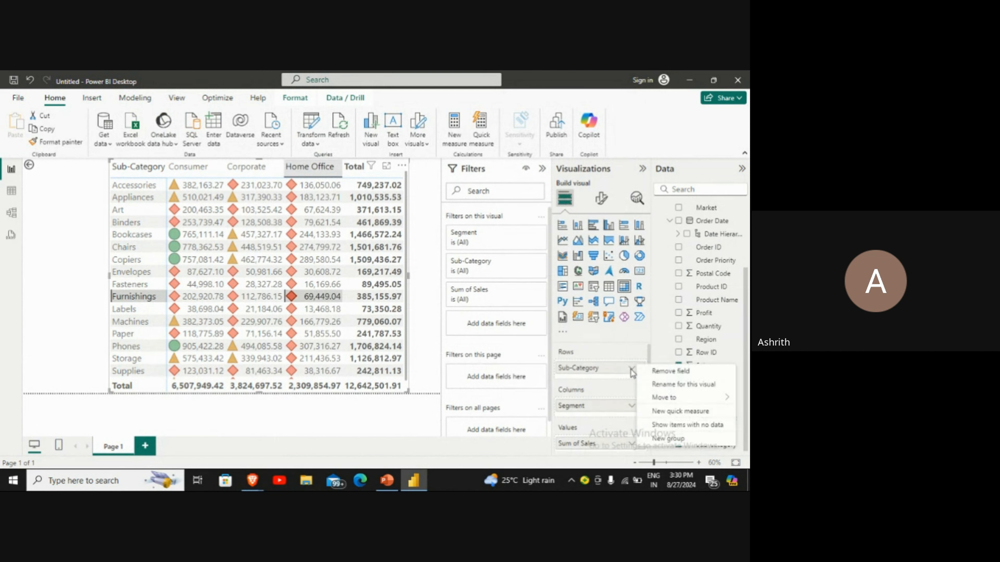
{"action": "left_click", "coordinate": [592, 398]}
Step: Change the Sum of Sales icon formatting to the five colored arrows style, with rules in 20 percent intervals
{"action": "scroll", "coordinate": [593, 402], "scroll_direction": "down", "scroll_amount": 3}
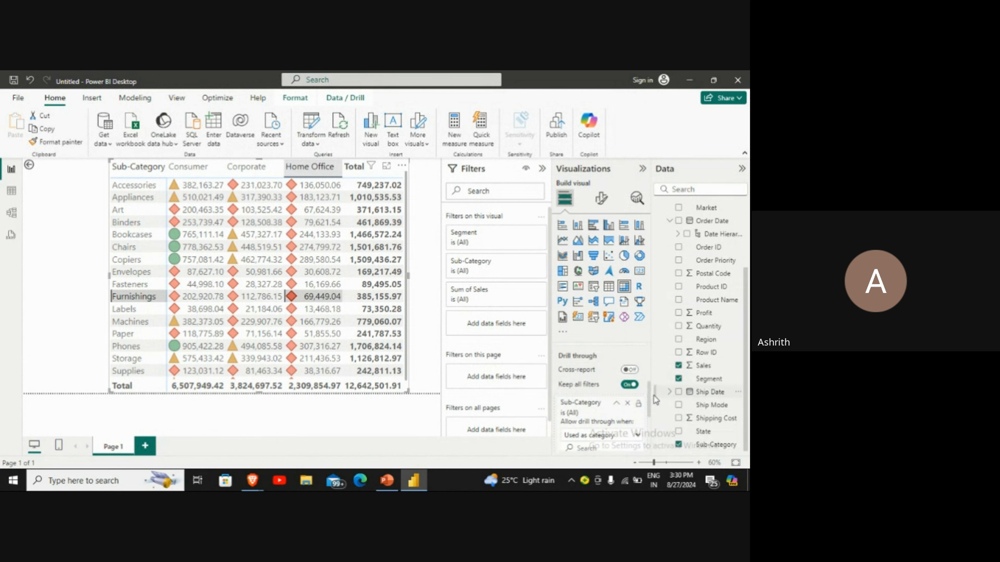
{"action": "scroll", "coordinate": [647, 394], "scroll_direction": "up", "scroll_amount": 1}
{"action": "scroll", "coordinate": [647, 394], "scroll_direction": "up", "scroll_amount": 1}
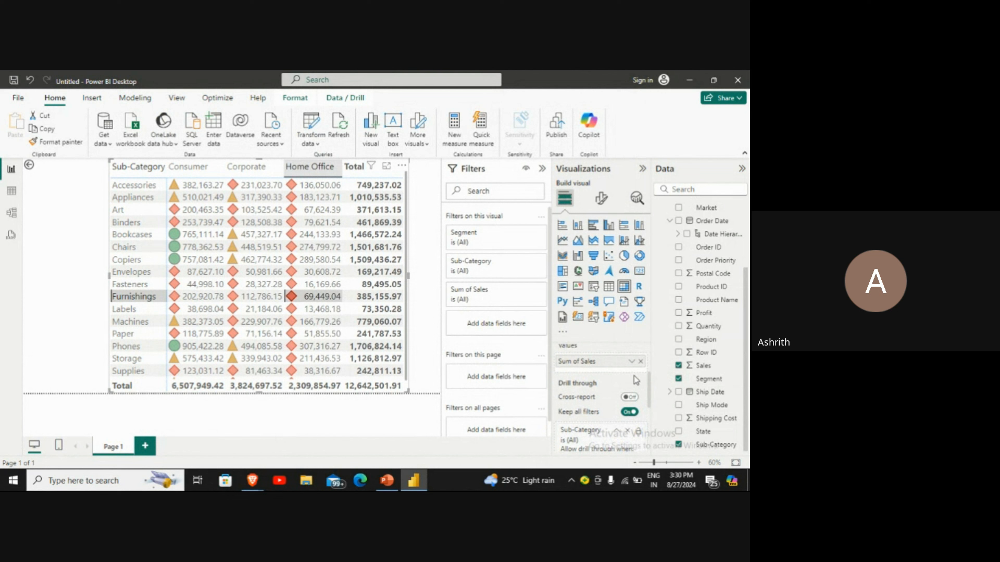
{"action": "left_click", "coordinate": [632, 361]}
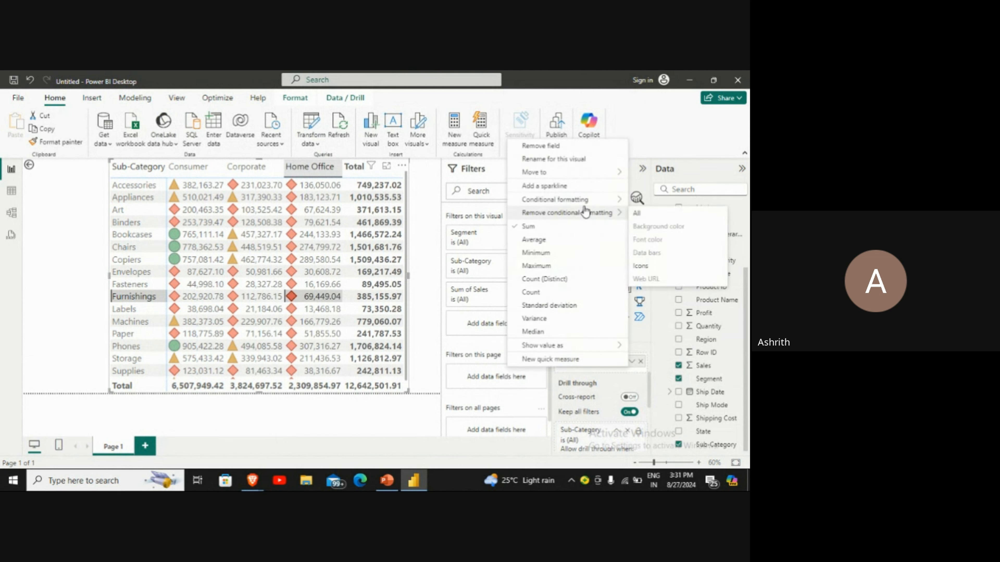
{"action": "mouse_move", "coordinate": [585, 204]}
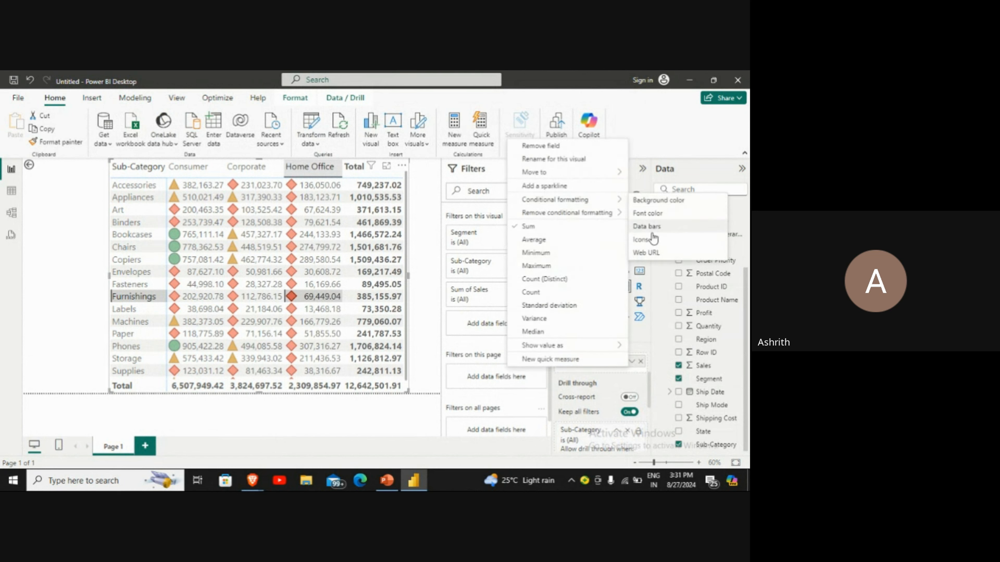
{"action": "left_click", "coordinate": [642, 239]}
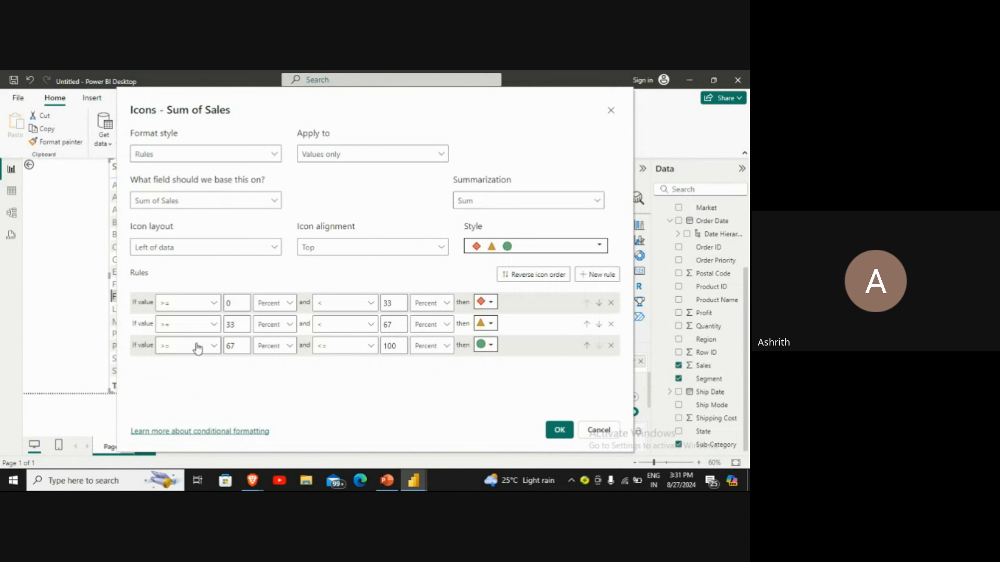
{"action": "left_click", "coordinate": [604, 247]}
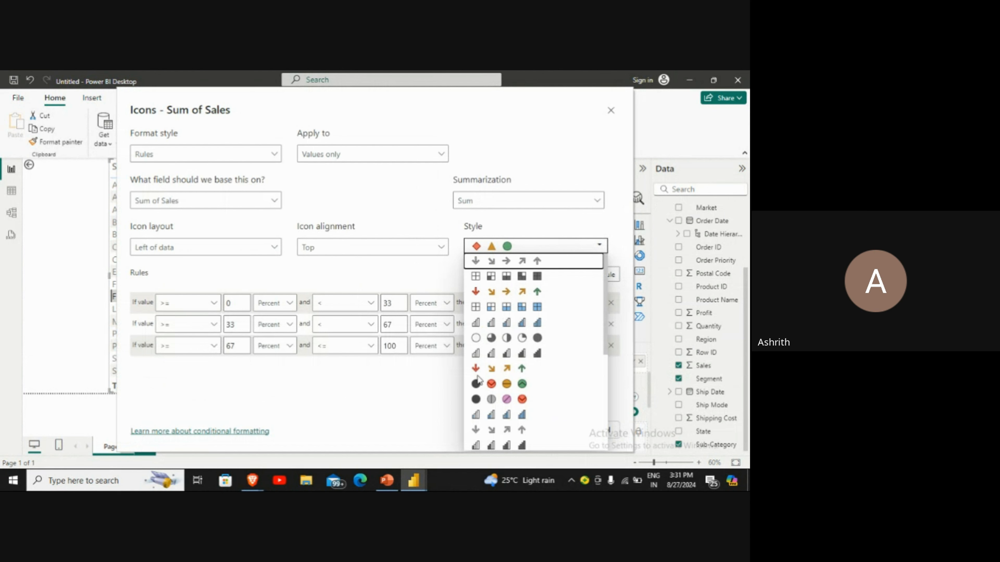
{"action": "left_click", "coordinate": [507, 292]}
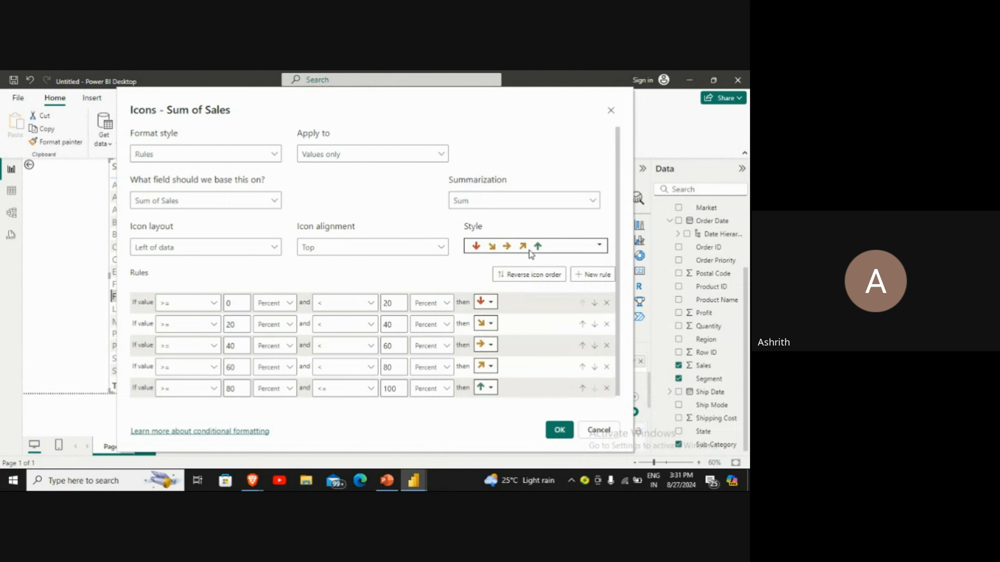
Step: Replace the 80 to 100 percent icon rule with a new green circle rule from 80 to below 100, and apply the formatting
{"action": "left_click", "coordinate": [606, 389]}
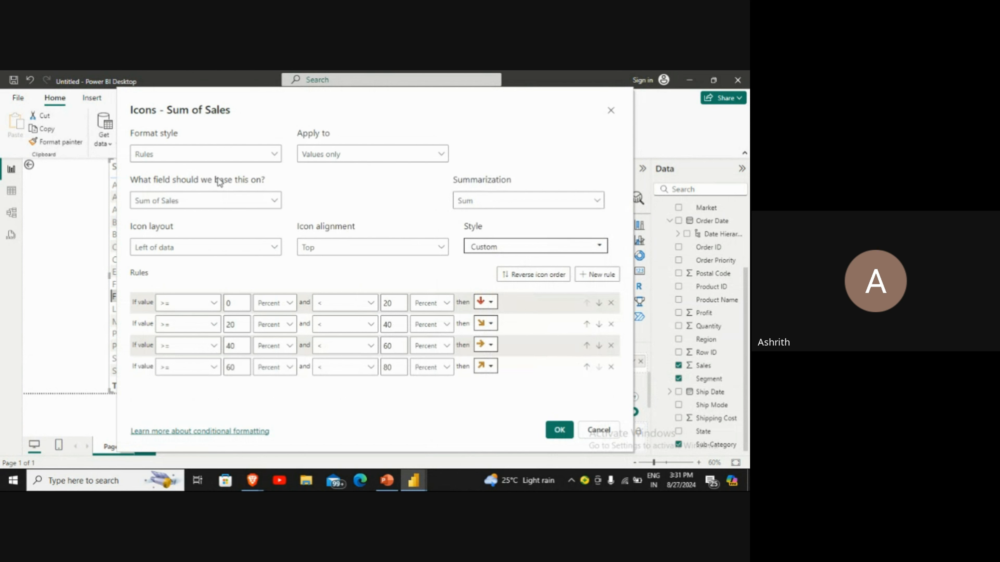
{"action": "left_click", "coordinate": [594, 274]}
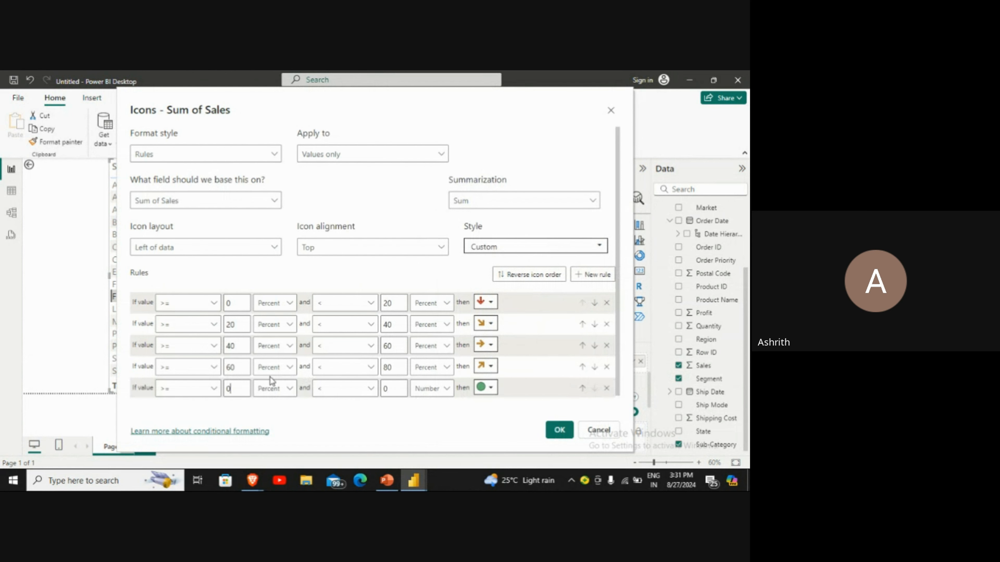
{"action": "key", "text": "BackSpace"}
{"action": "type", "text": "80"}
{"action": "key", "text": "Tab"}
{"action": "key", "text": "Tab"}
{"action": "key", "text": "Tab"}
{"action": "key", "text": "BackSpace"}
{"action": "type", "text": "100"}
{"action": "left_click", "coordinate": [558, 430]}
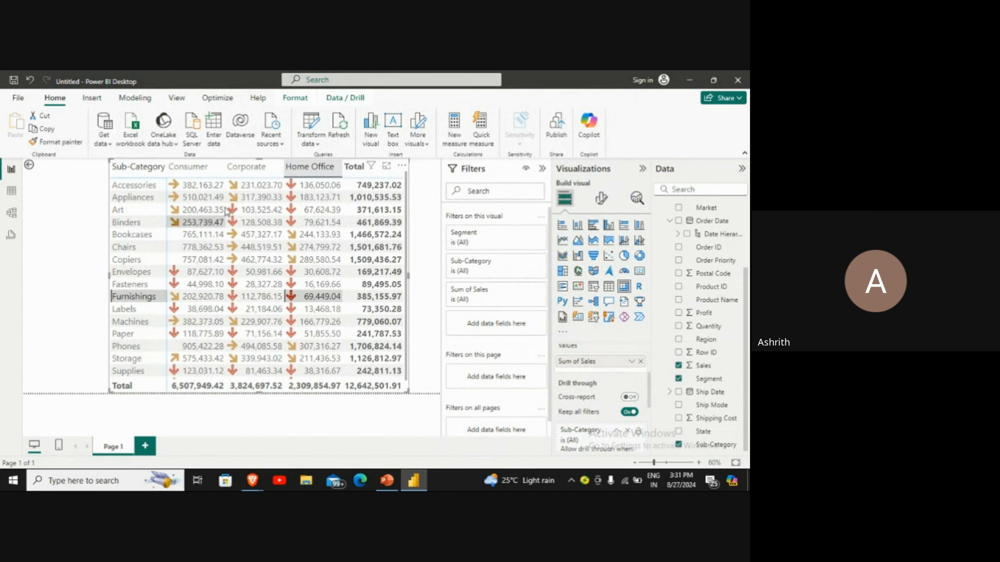
Step: Examine the arrow icons across the matrix, comparing the Consumer and Home Office columns and the Bookcases row
{"action": "left_click", "coordinate": [190, 169]}
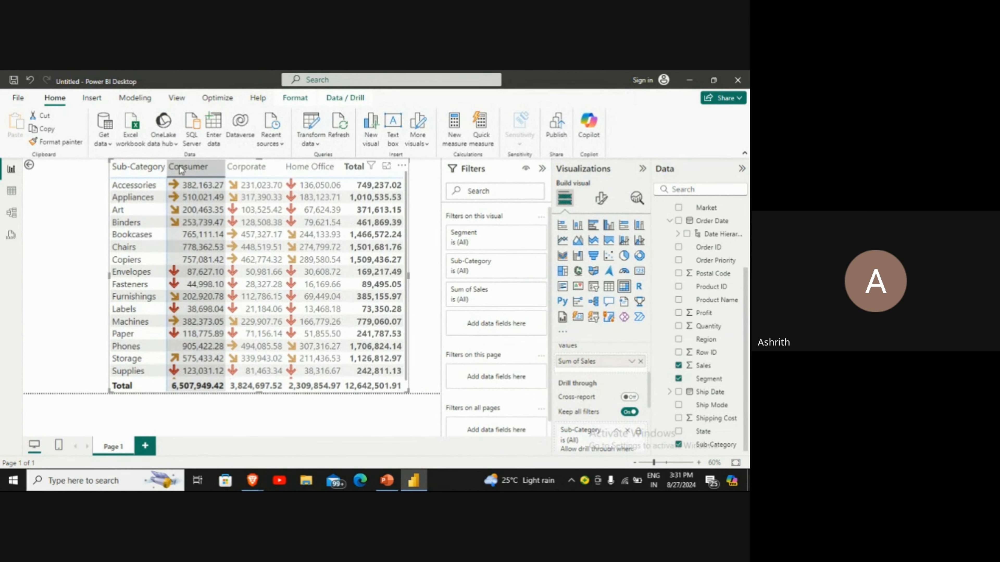
{"action": "left_click", "coordinate": [327, 171]}
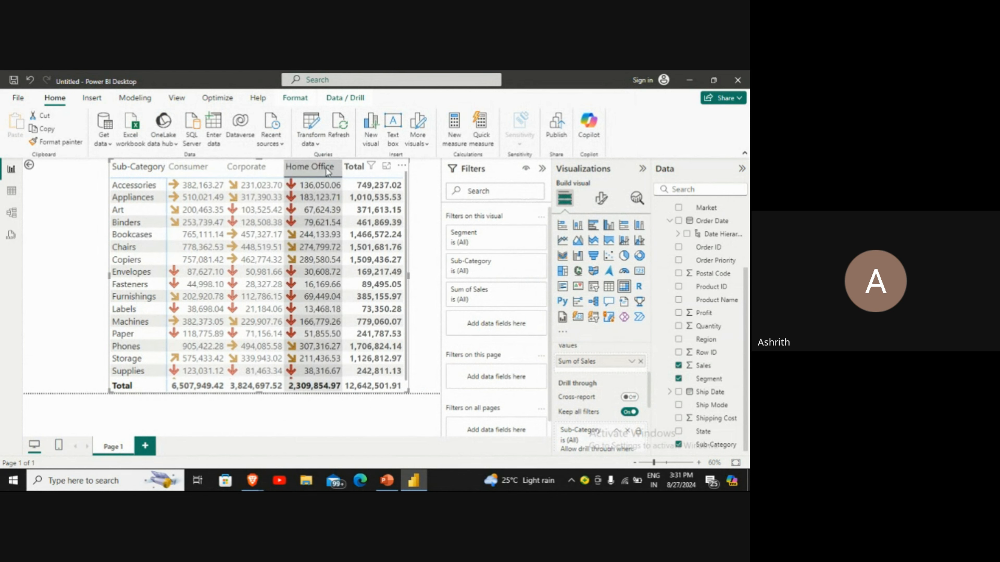
{"action": "right_click", "coordinate": [327, 172]}
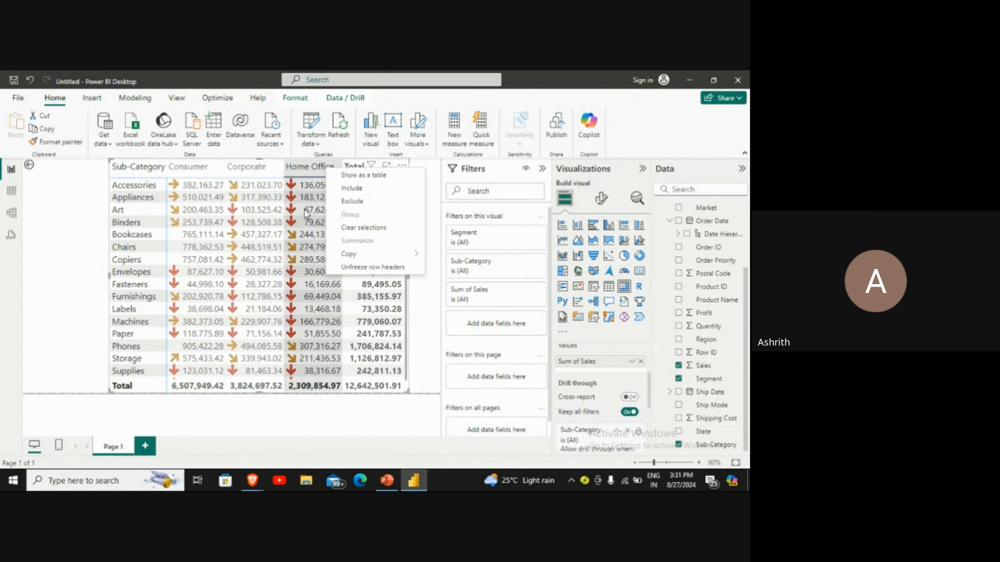
{"action": "left_click", "coordinate": [292, 239]}
{"action": "left_click", "coordinate": [69, 244]}
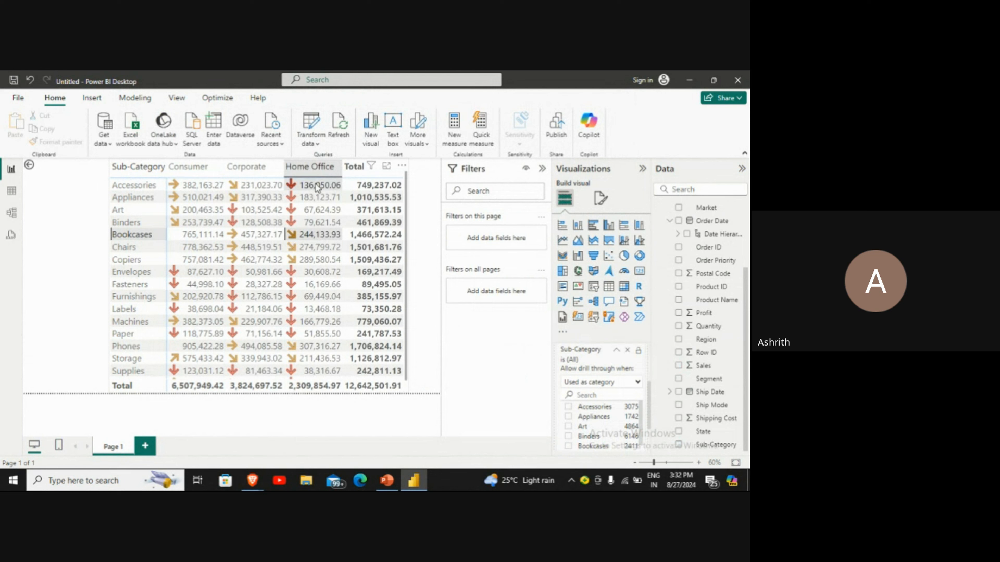
{"action": "scroll", "coordinate": [323, 247], "scroll_direction": "down", "scroll_amount": 1}
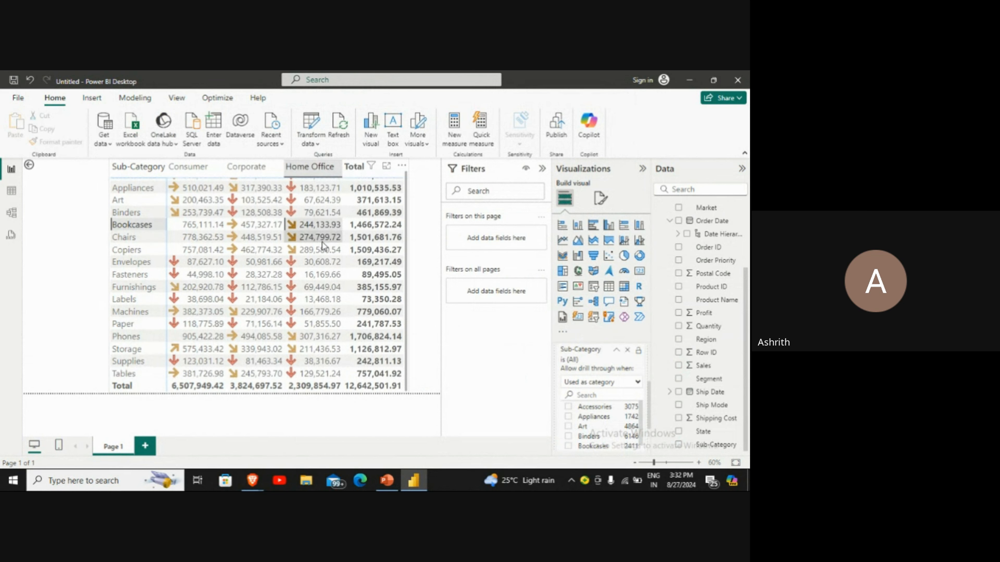
{"action": "scroll", "coordinate": [300, 321], "scroll_direction": "up", "scroll_amount": 1}
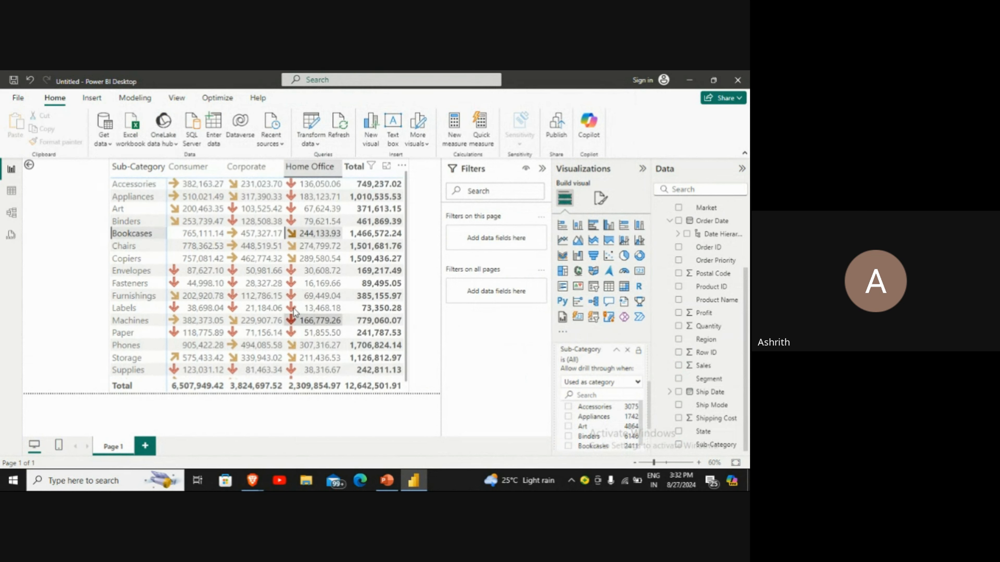
{"action": "scroll", "coordinate": [190, 226], "scroll_direction": "down", "scroll_amount": 1}
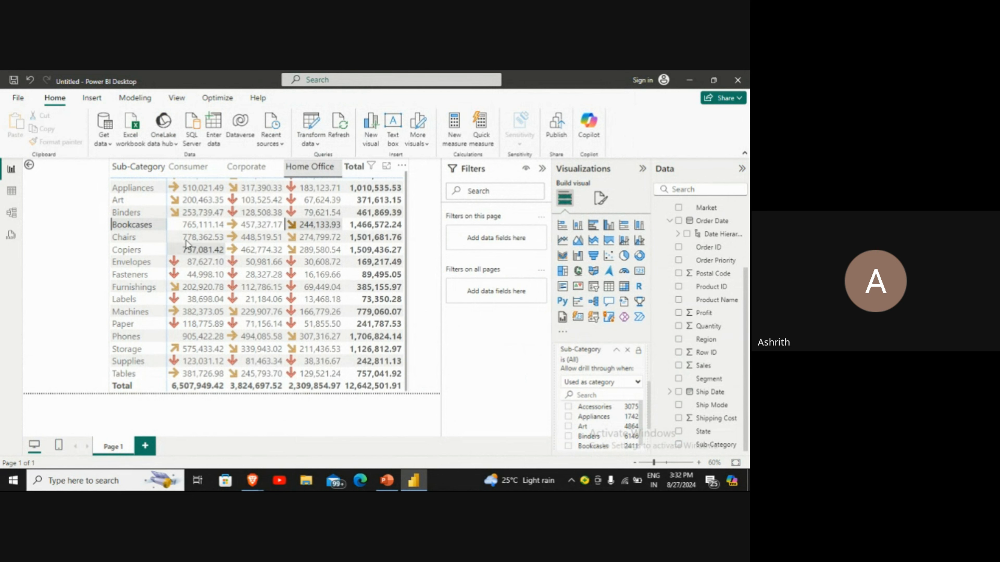
{"action": "left_click", "coordinate": [177, 230]}
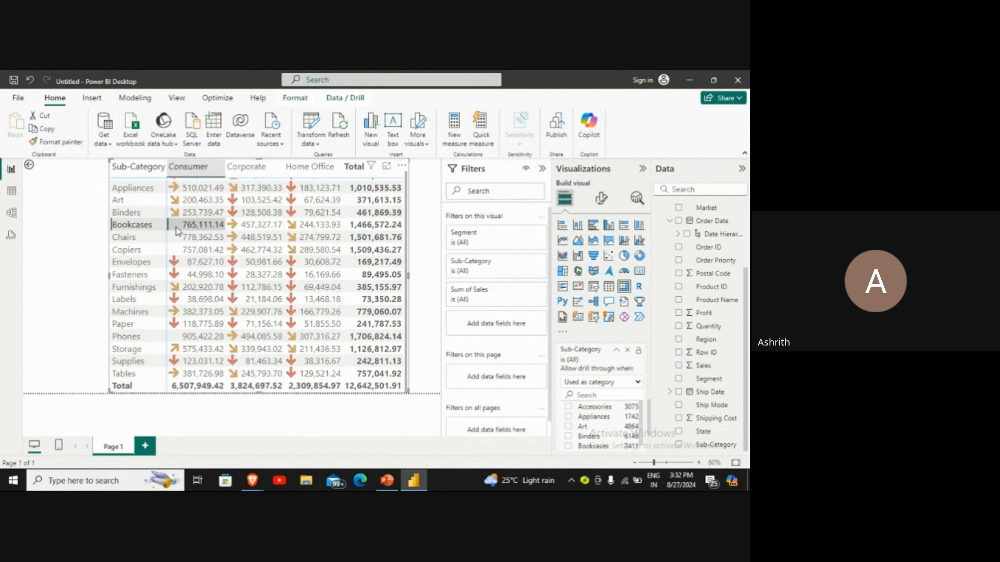
{"action": "scroll", "coordinate": [267, 209], "scroll_direction": "up", "scroll_amount": 1}
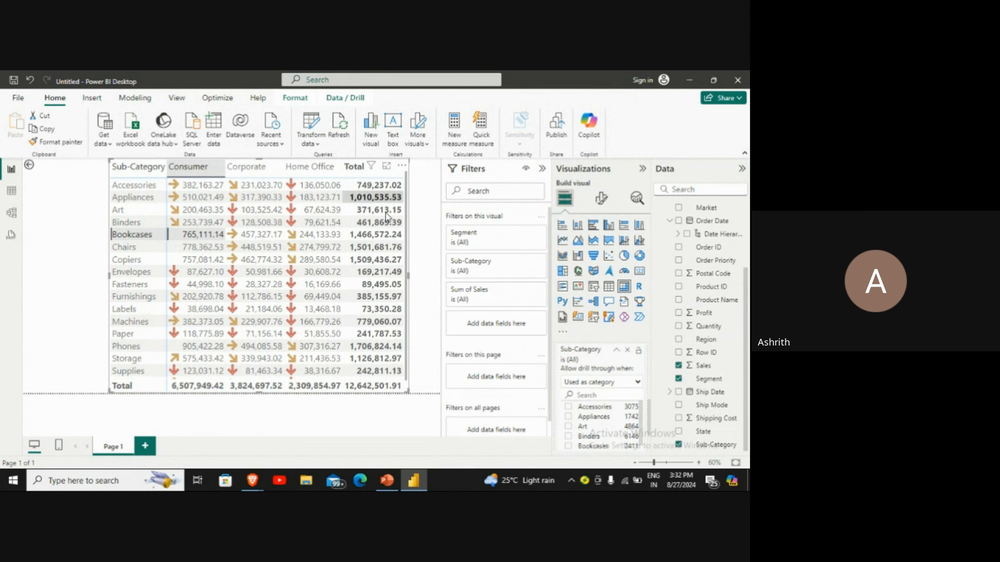
Step: Remove all conditional formatting from Sum of Sales and delete the matrix visual from the page
{"action": "scroll", "coordinate": [635, 369], "scroll_direction": "up", "scroll_amount": 3}
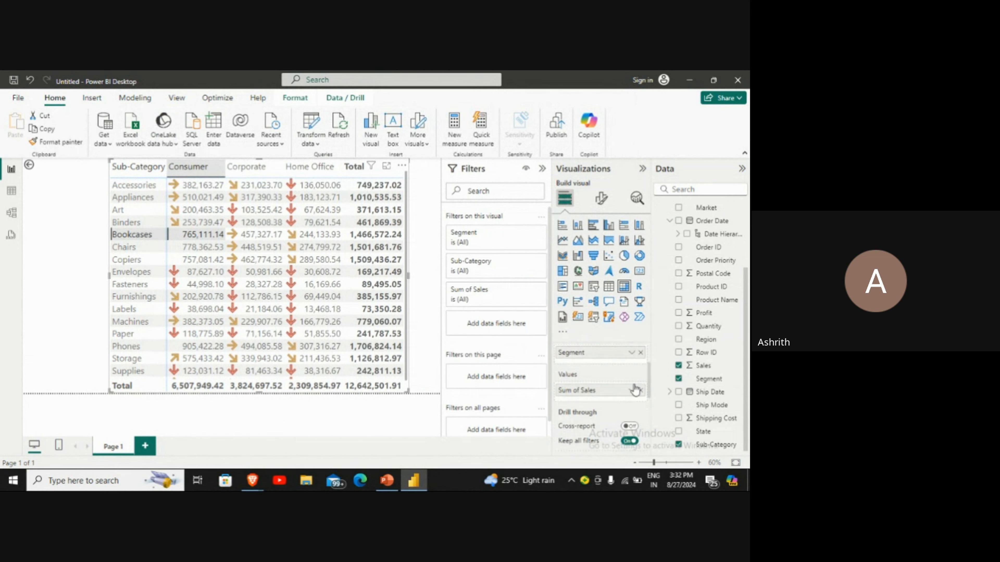
{"action": "left_click", "coordinate": [631, 391]}
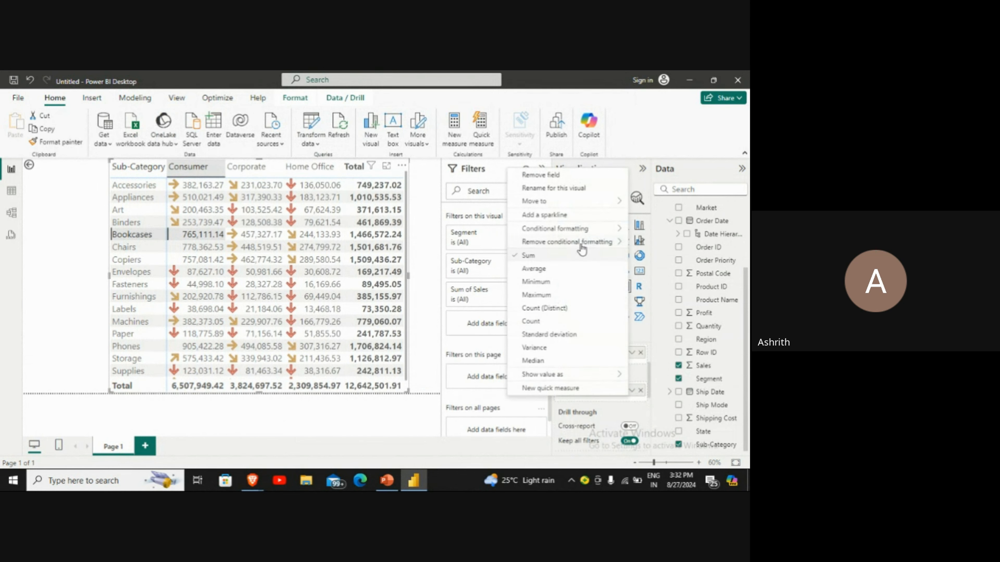
{"action": "mouse_move", "coordinate": [580, 241]}
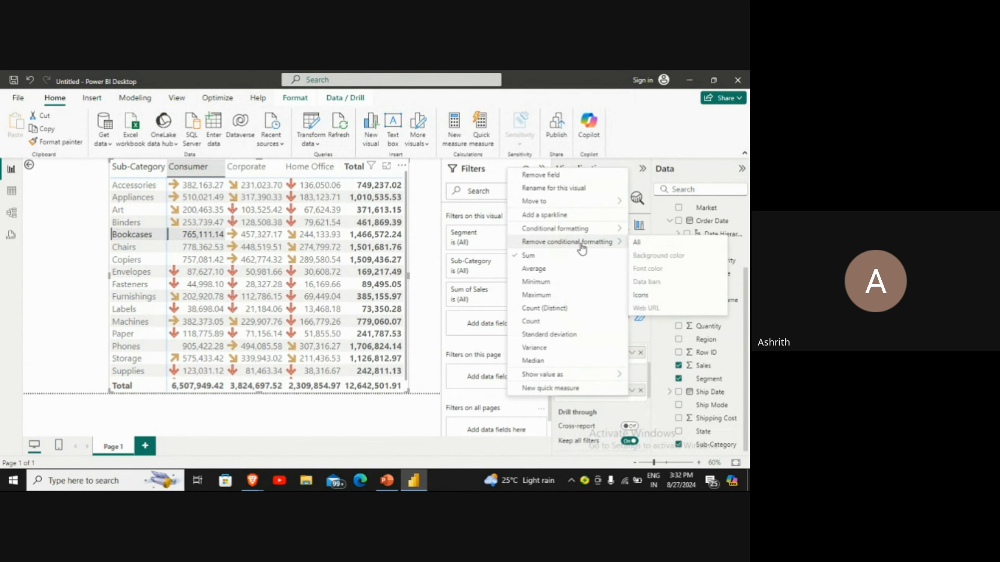
{"action": "left_click", "coordinate": [669, 248]}
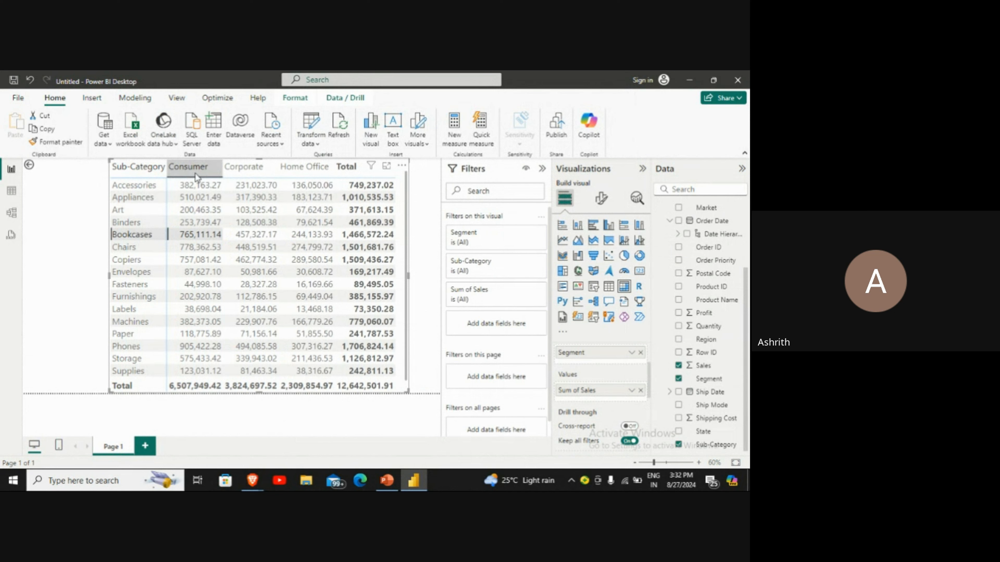
{"action": "left_click", "coordinate": [402, 165]}
{"action": "left_click", "coordinate": [422, 205]}
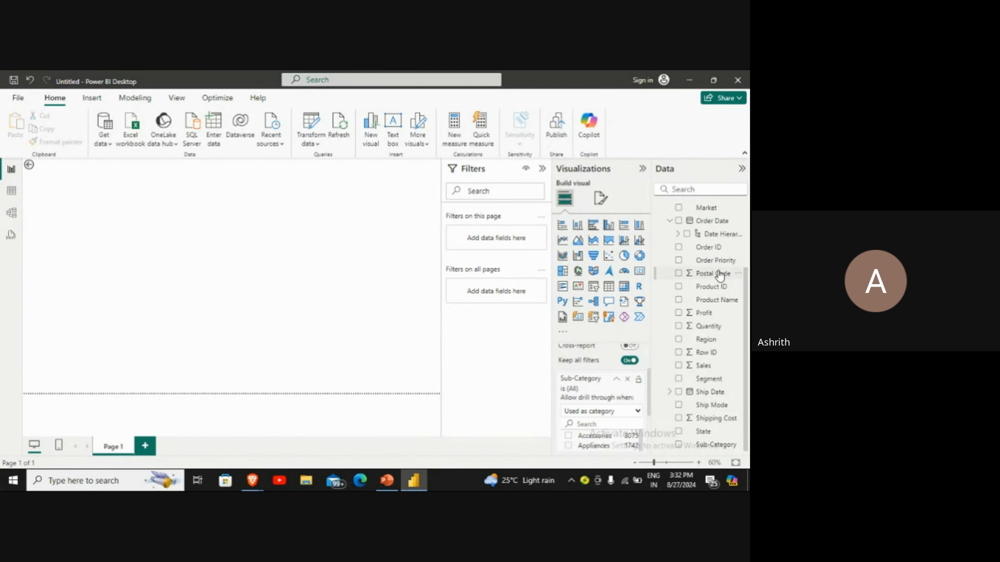
Step: Insert a new empty matrix visual on the page and enlarge its width and height
{"action": "left_click", "coordinate": [627, 287]}
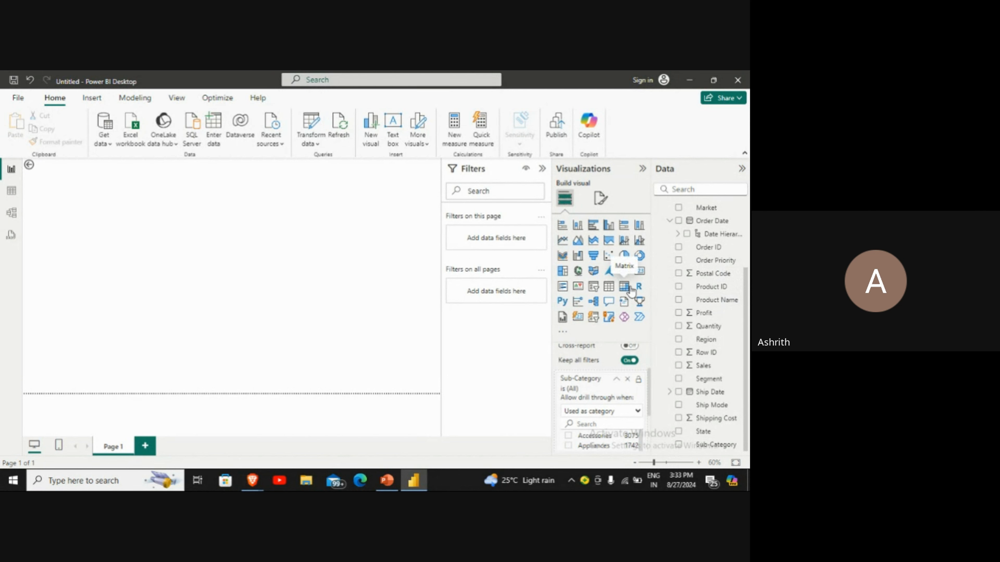
{"action": "left_click", "coordinate": [629, 289]}
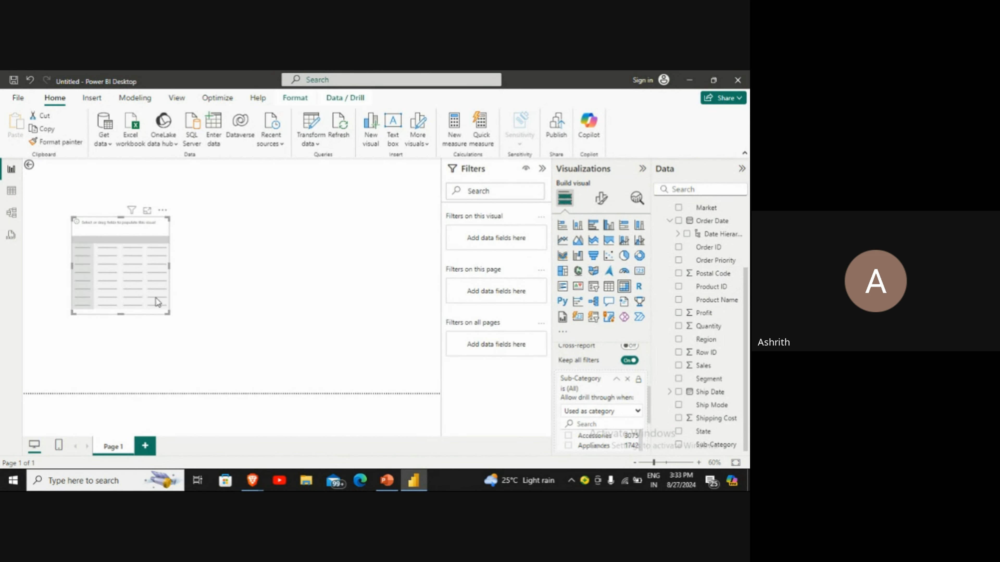
{"action": "left_click_drag", "start_coordinate": [168, 272], "coordinate": [300, 275]}
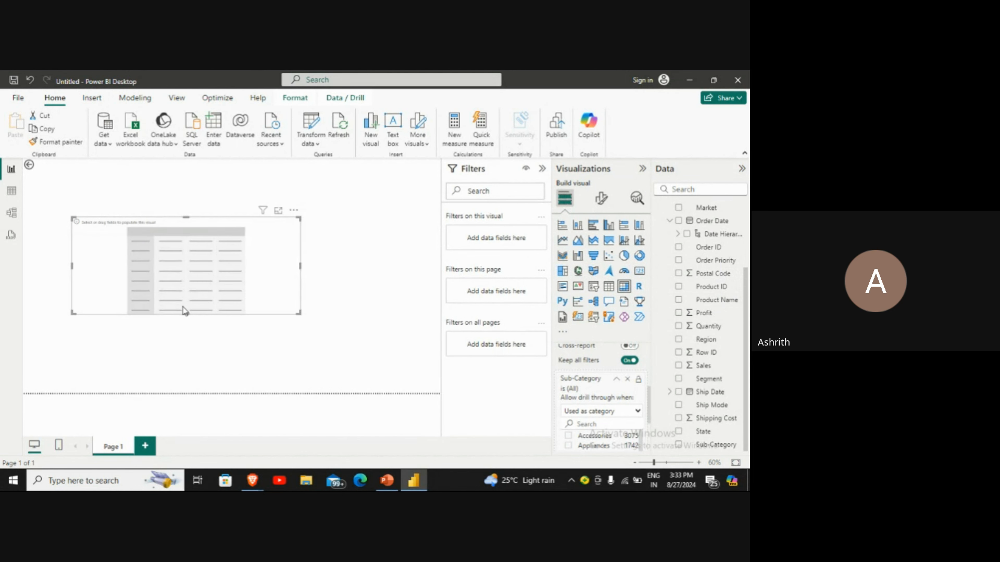
{"action": "left_click_drag", "start_coordinate": [185, 311], "coordinate": [190, 349]}
Step: Build the matrix with Segment and Sub-Category nested in the rows and Sales as the values
{"action": "scroll", "coordinate": [725, 242], "scroll_direction": "up", "scroll_amount": 2}
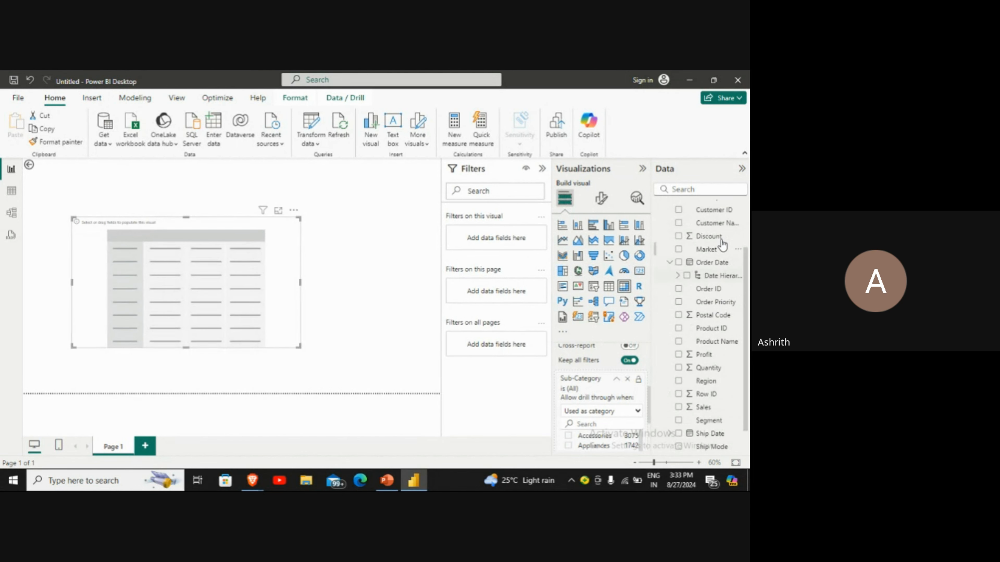
{"action": "scroll", "coordinate": [722, 248], "scroll_direction": "up", "scroll_amount": 2}
{"action": "scroll", "coordinate": [721, 285], "scroll_direction": "down", "scroll_amount": 5}
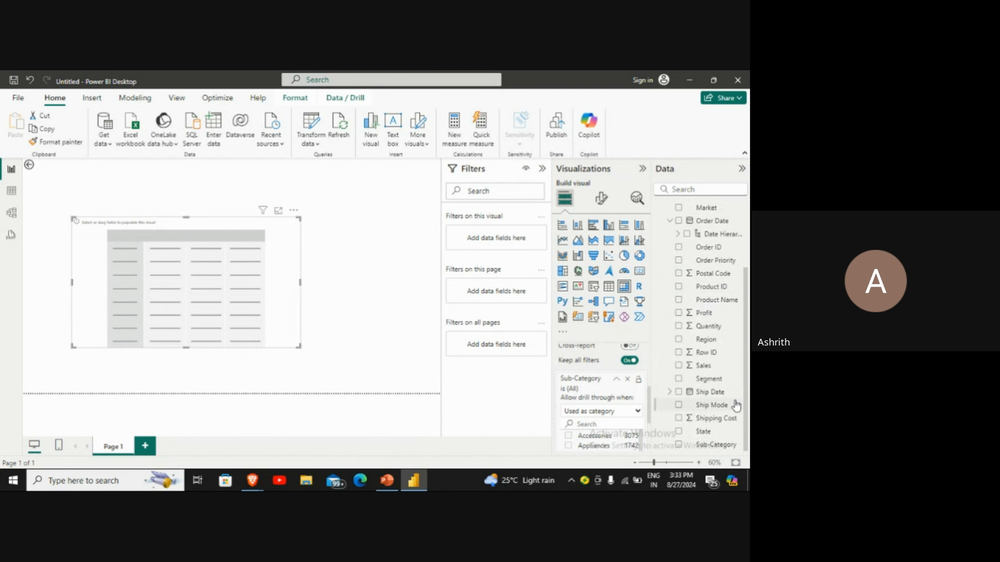
{"action": "mouse_move", "coordinate": [724, 385]}
{"action": "left_mouse_down"}
{"action": "mouse_move", "coordinate": [563, 358]}
{"action": "mouse_move", "coordinate": [614, 412]}
{"action": "mouse_move", "coordinate": [612, 367]}
{"action": "mouse_move", "coordinate": [726, 382]}
{"action": "left_mouse_up"}
{"action": "scroll", "coordinate": [641, 405], "scroll_direction": "up", "scroll_amount": 2}
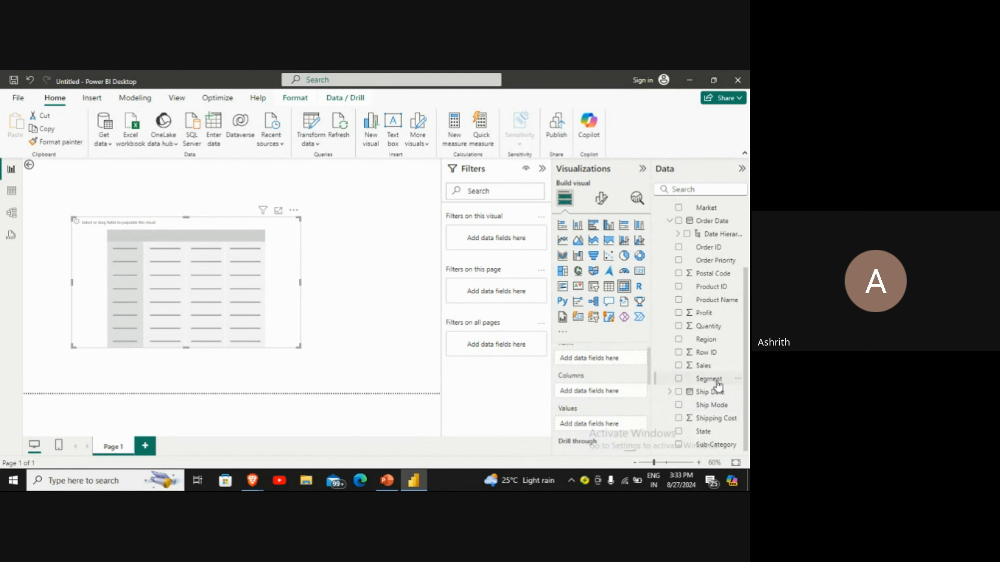
{"action": "left_click_drag", "start_coordinate": [717, 385], "coordinate": [629, 359]}
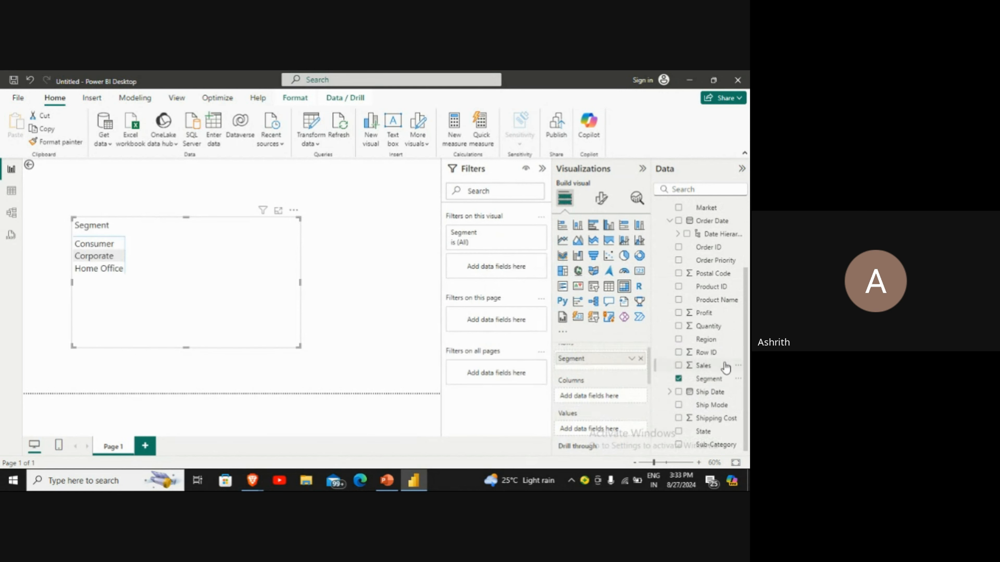
{"action": "left_click_drag", "start_coordinate": [712, 366], "coordinate": [613, 423]}
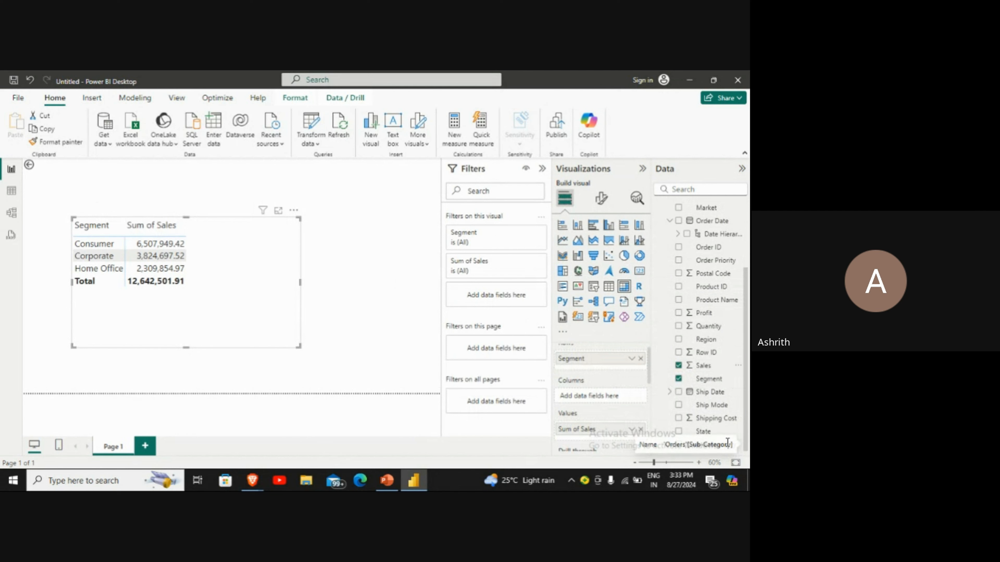
{"action": "left_click_drag", "start_coordinate": [675, 444], "coordinate": [625, 375]}
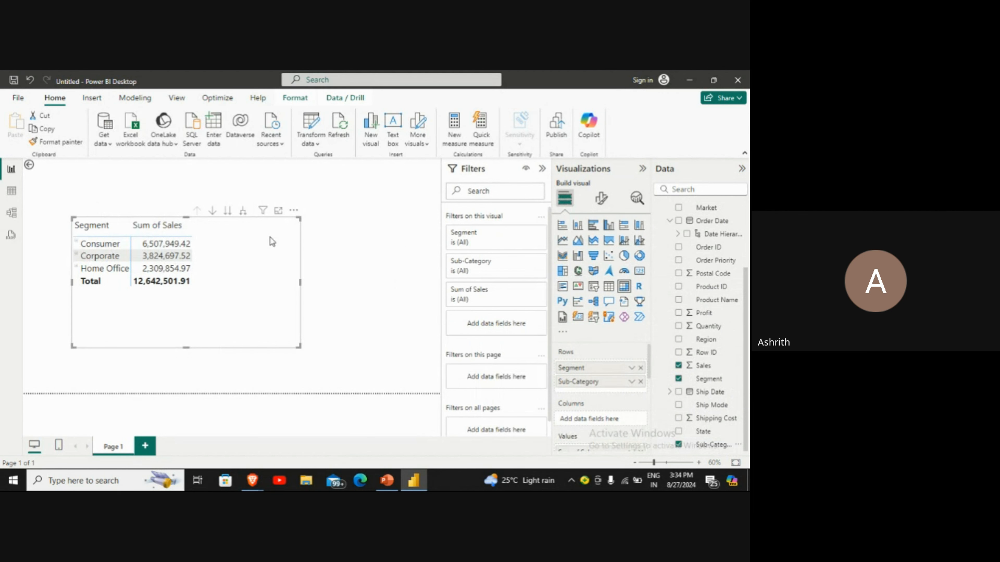
Step: Expand the Consumer row into its sub-categories, and enlarge the matrix to fill most of the page height
{"action": "left_click", "coordinate": [118, 247]}
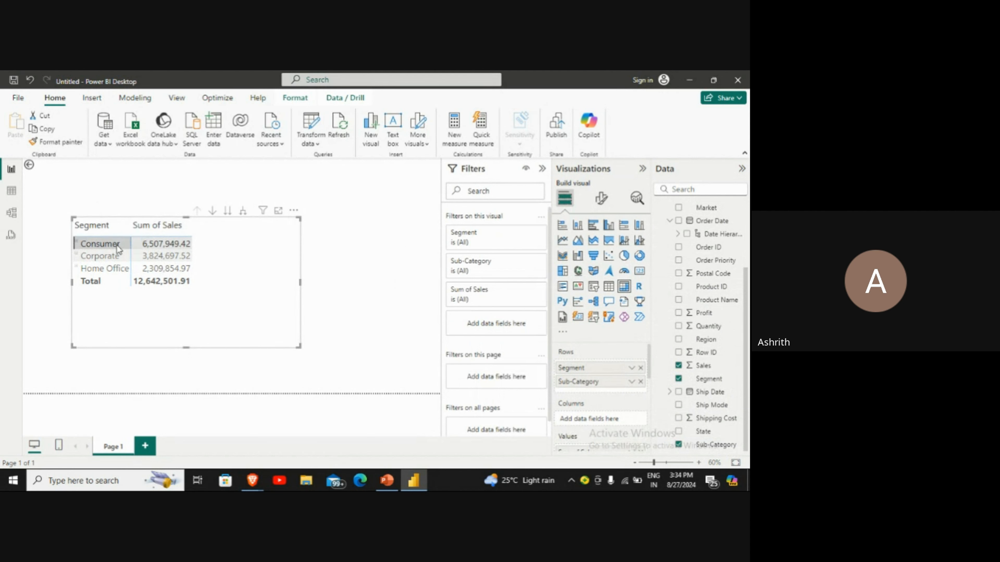
{"action": "left_click", "coordinate": [76, 243]}
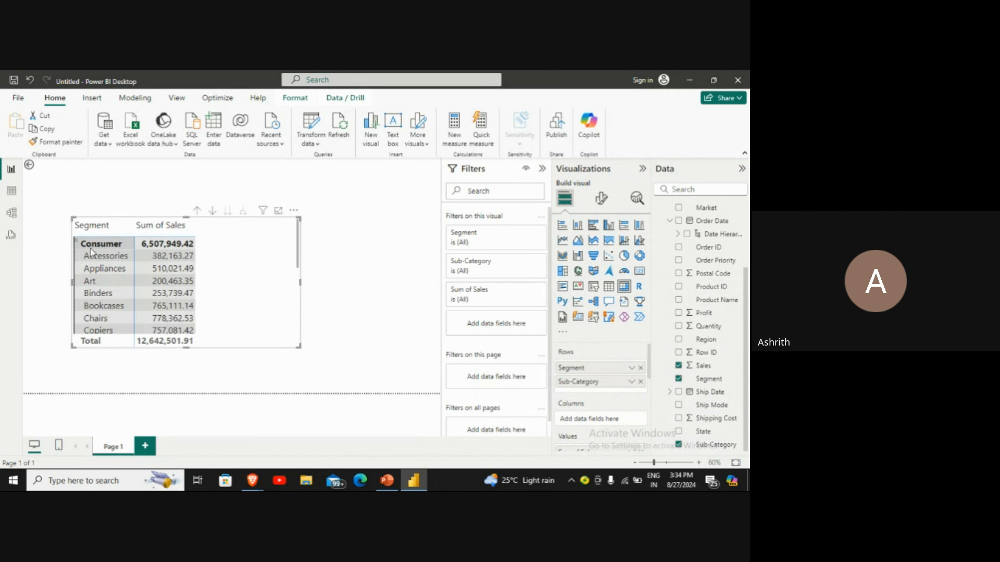
{"action": "left_click_drag", "start_coordinate": [298, 344], "coordinate": [399, 393]}
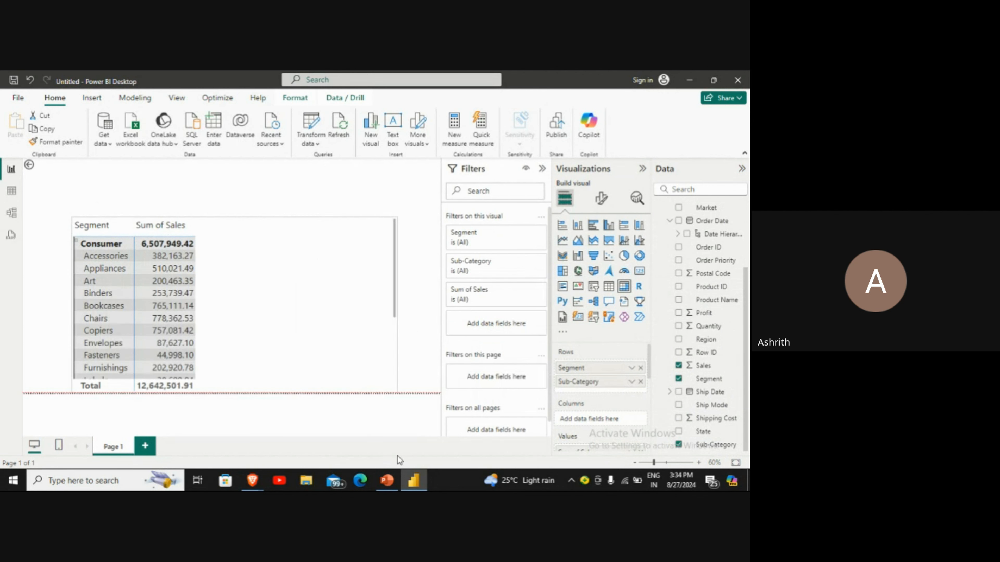
{"action": "left_click_drag", "start_coordinate": [235, 298], "coordinate": [237, 246]}
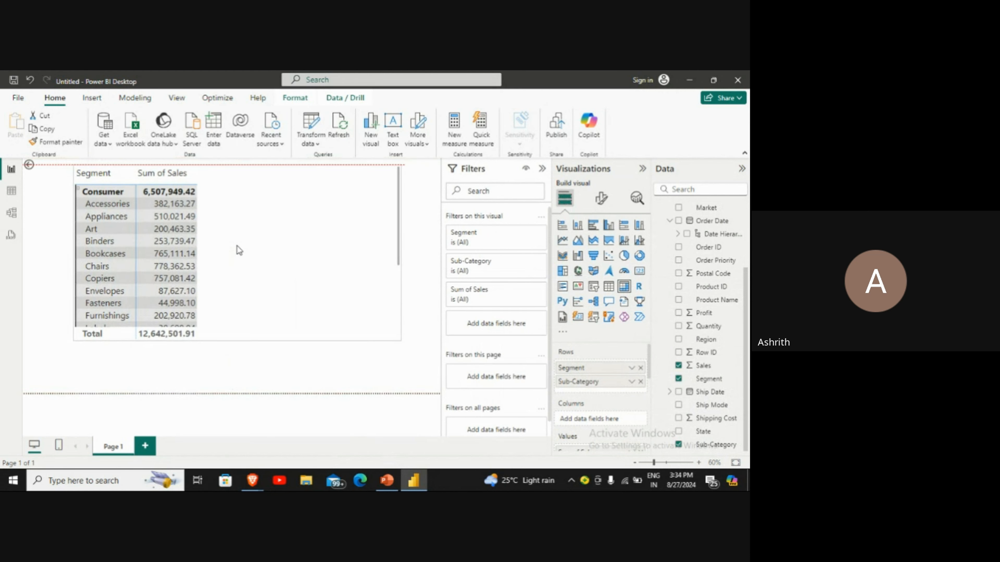
{"action": "left_click_drag", "start_coordinate": [238, 340], "coordinate": [237, 385]}
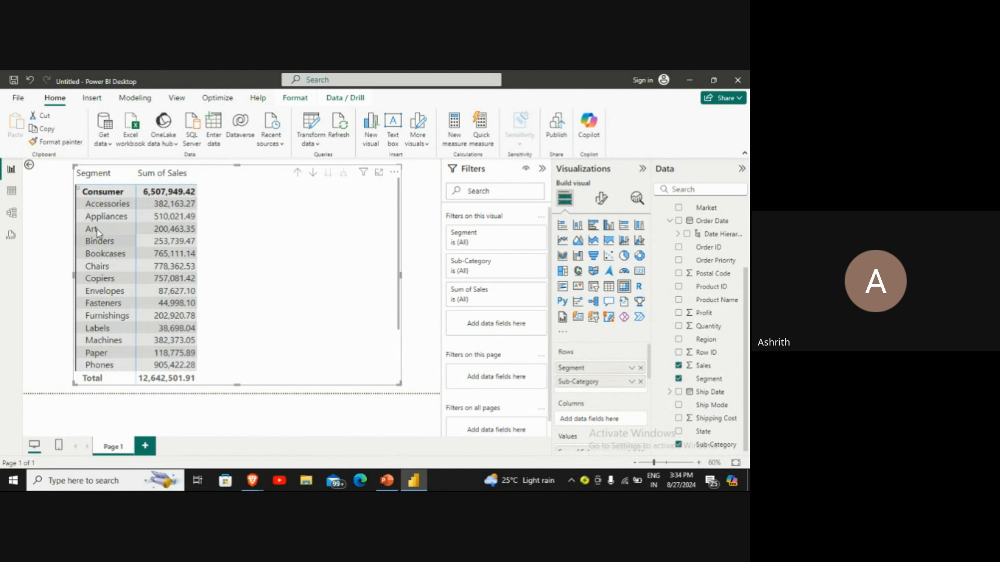
Step: Collapse the Consumer row, and expand and collapse Home Office to view its sub-category sales
{"action": "left_click", "coordinate": [78, 192]}
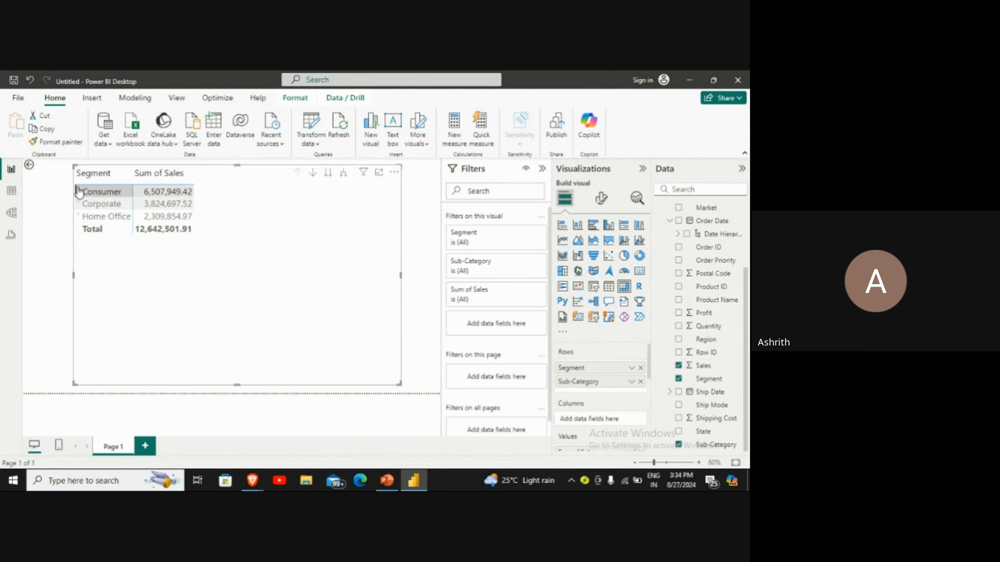
{"action": "left_click", "coordinate": [78, 216]}
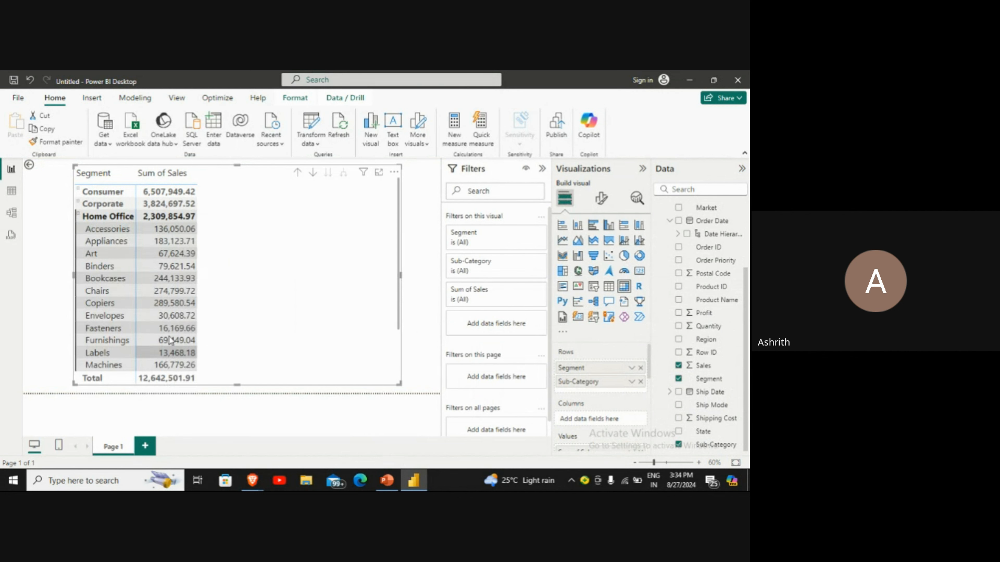
{"action": "left_click", "coordinate": [79, 216]}
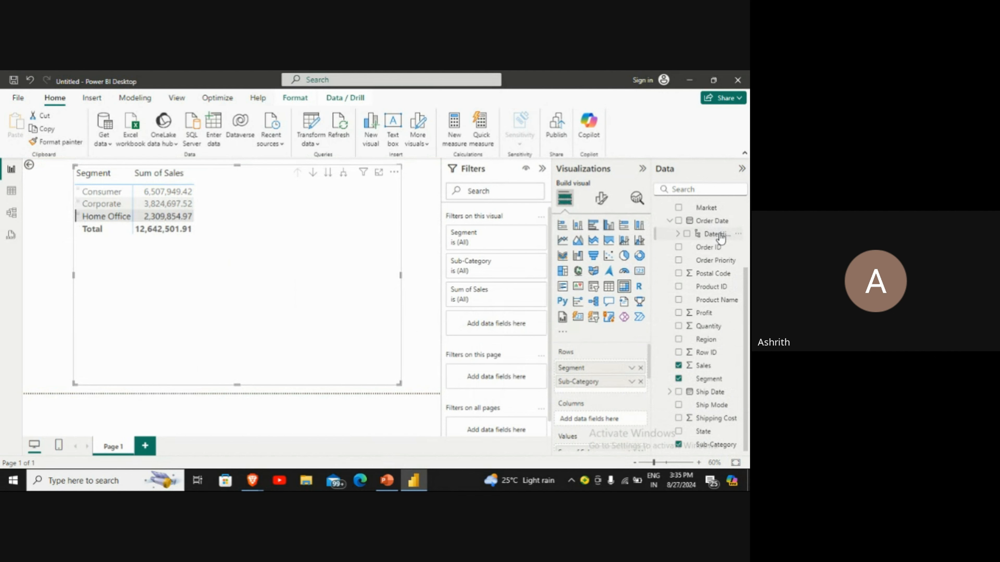
Step: Try the Order Date hierarchy in the matrix columns, and place it below Sub-Category in the rows with only the Year level
{"action": "left_click_drag", "start_coordinate": [720, 238], "coordinate": [627, 419]}
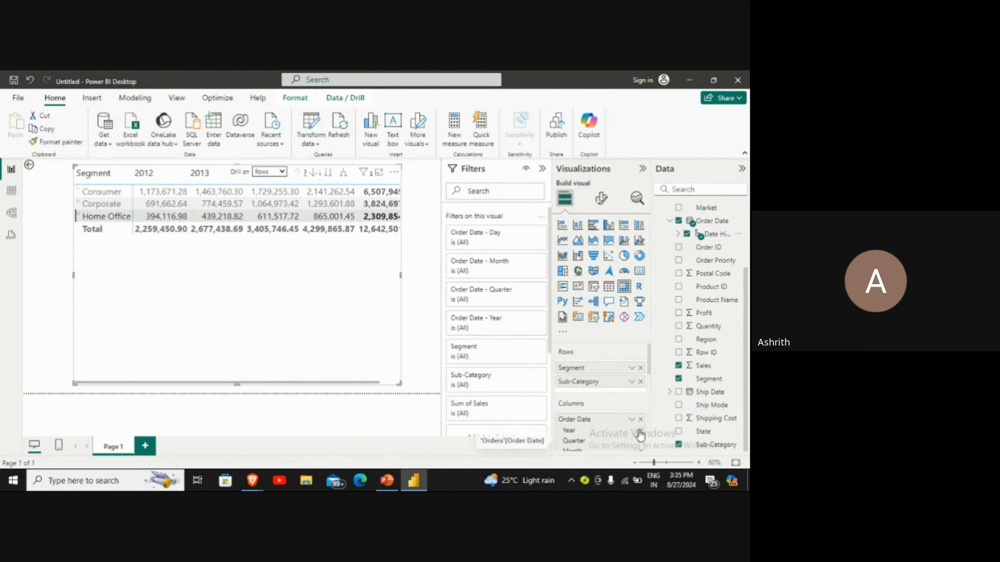
{"action": "left_click", "coordinate": [640, 419]}
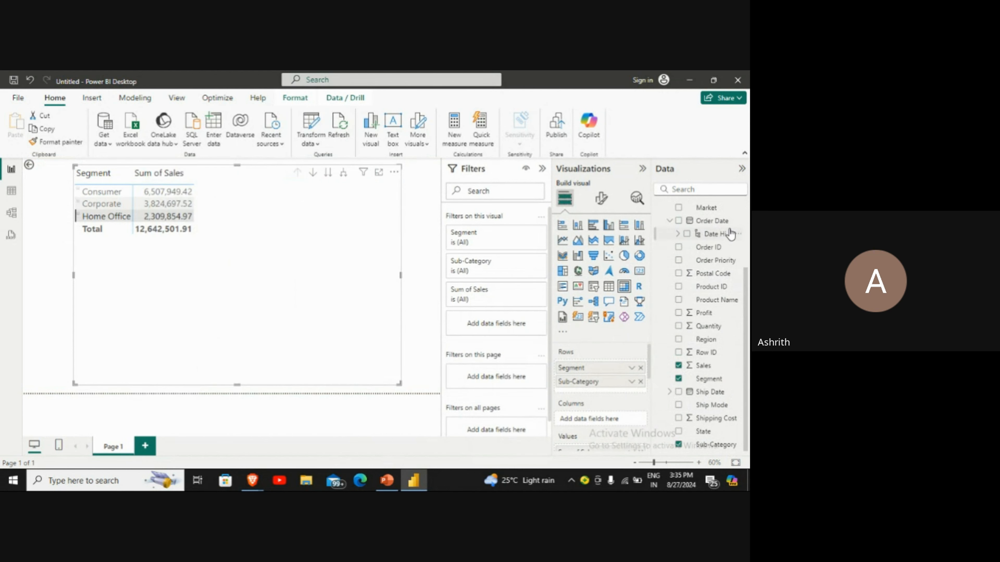
{"action": "left_click_drag", "start_coordinate": [713, 222], "coordinate": [612, 394]}
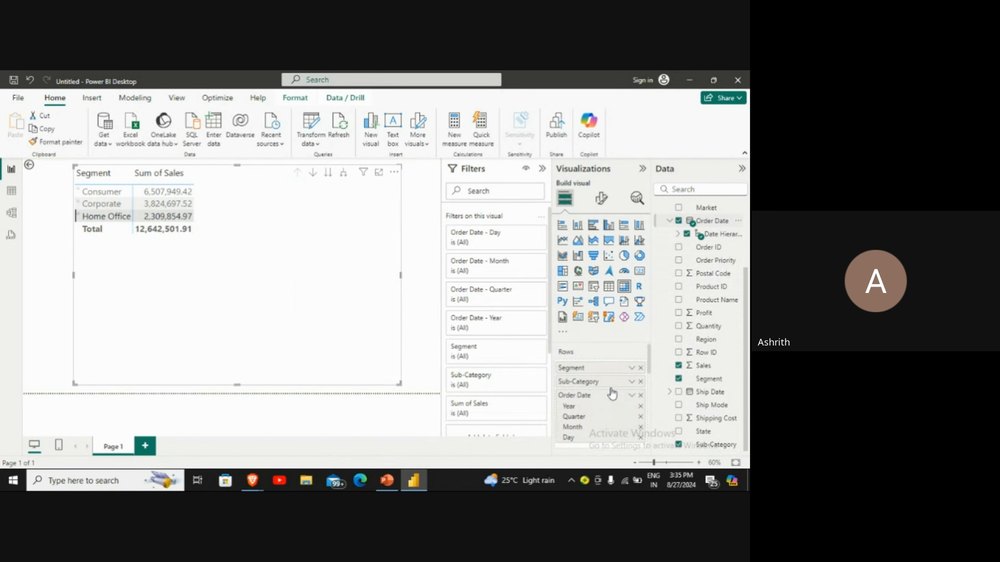
{"action": "scroll", "coordinate": [641, 408], "scroll_direction": "down", "scroll_amount": 3}
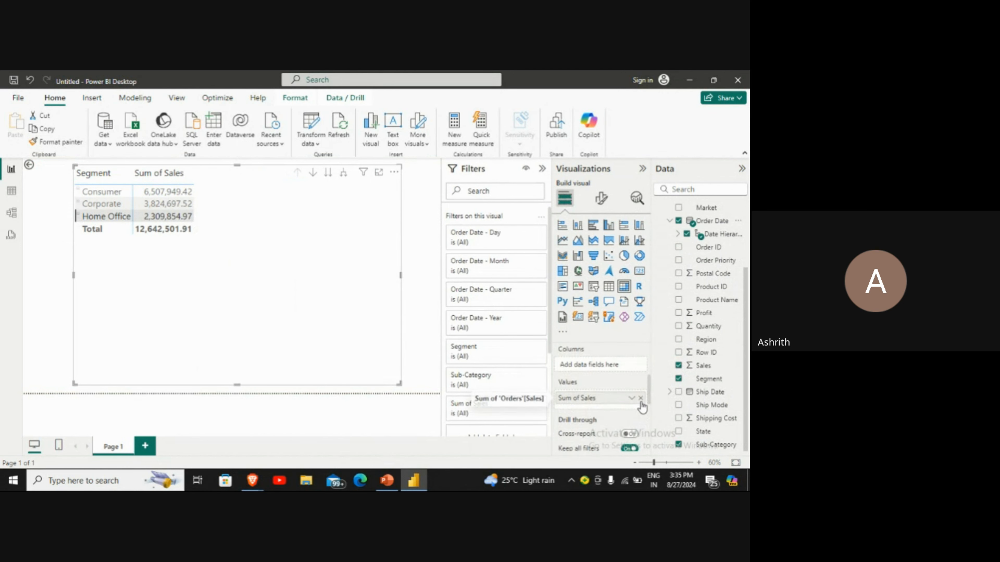
{"action": "scroll", "coordinate": [641, 408], "scroll_direction": "up", "scroll_amount": 3}
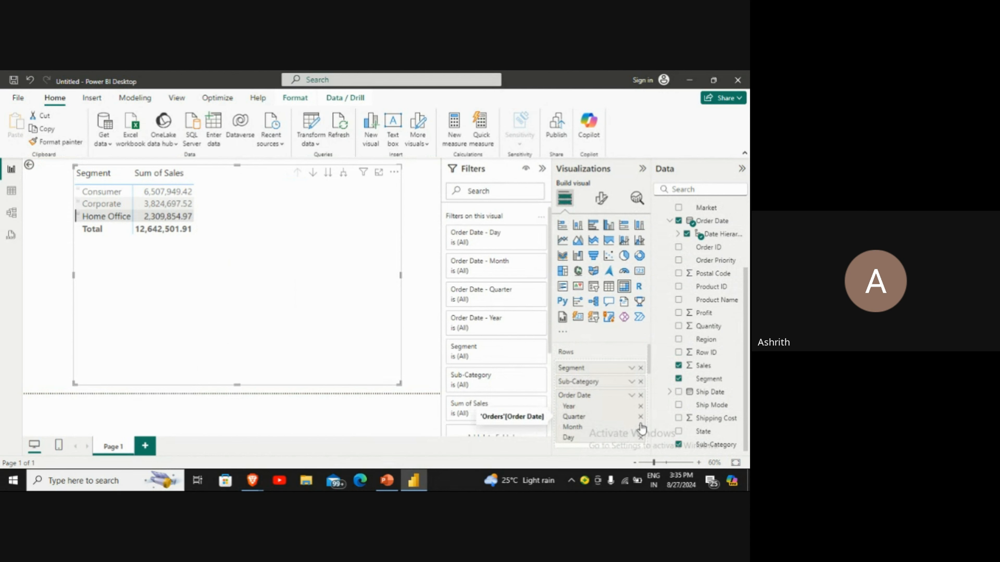
{"action": "left_click", "coordinate": [640, 418]}
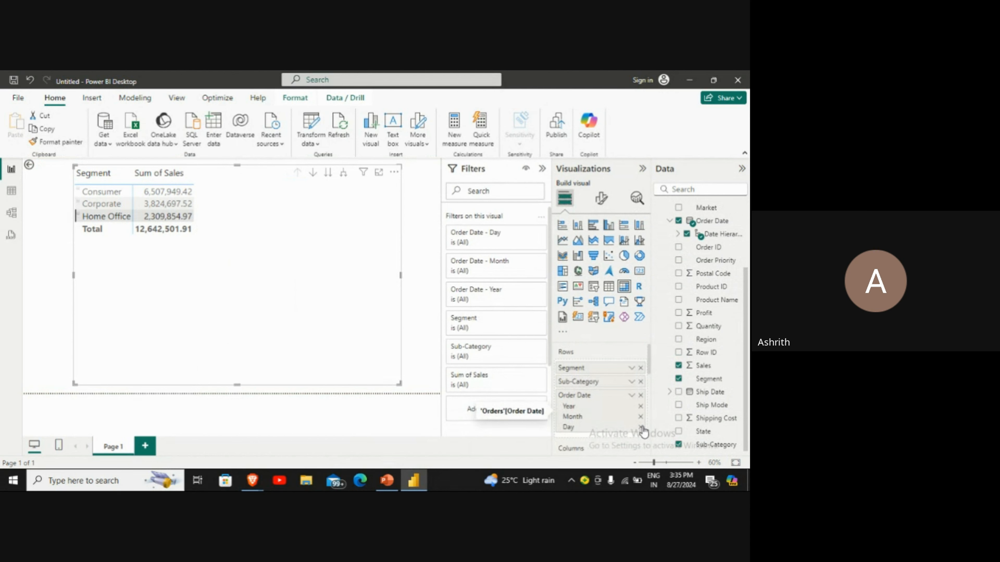
{"action": "left_click", "coordinate": [641, 427]}
{"action": "left_click", "coordinate": [641, 416]}
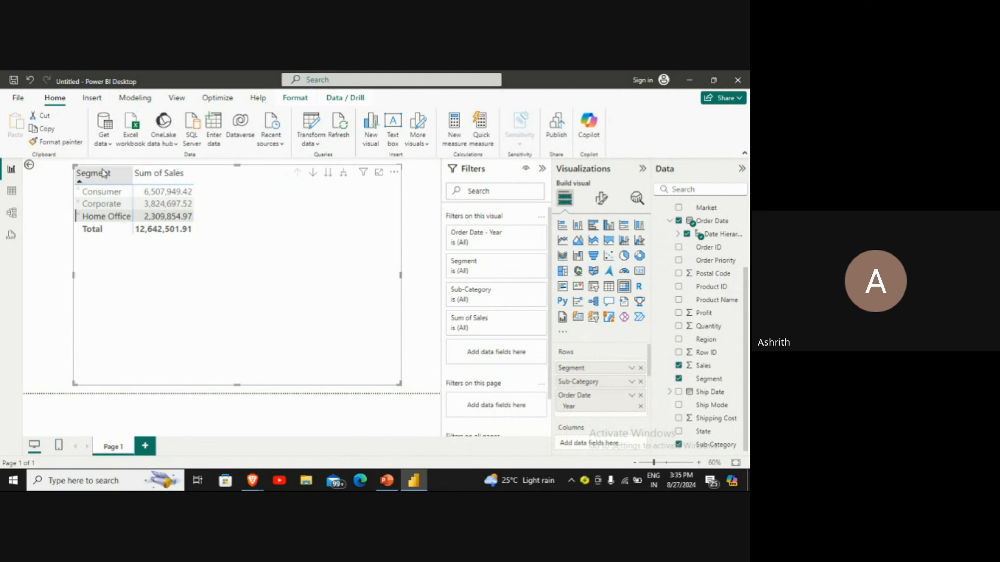
Step: Expand Consumer to its sub-categories and Accessories to its yearly sales, and collapse Accessories again
{"action": "left_click", "coordinate": [78, 190]}
{"action": "left_click", "coordinate": [78, 190]}
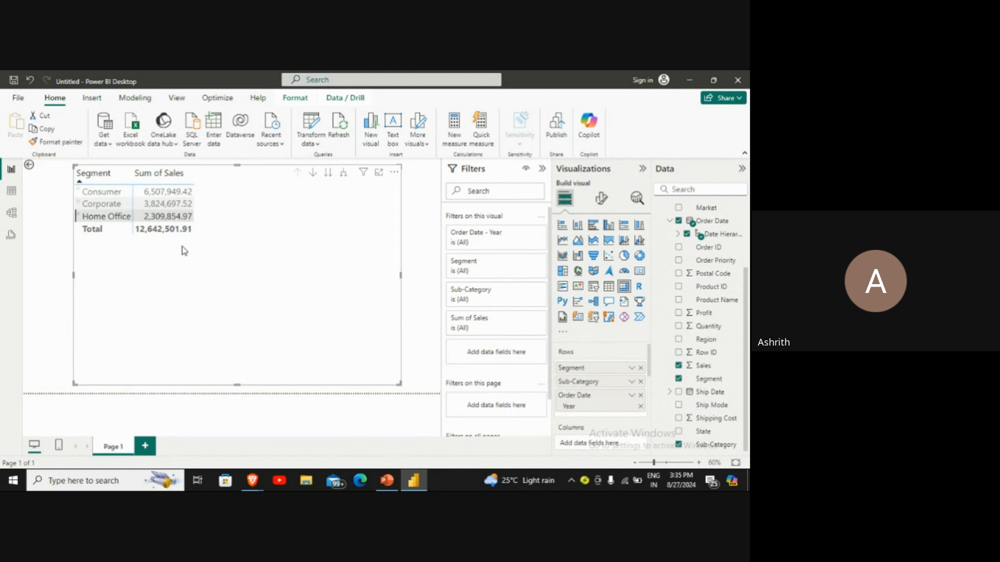
{"action": "left_click", "coordinate": [79, 192]}
{"action": "scroll", "coordinate": [263, 224], "scroll_direction": "down", "scroll_amount": 3}
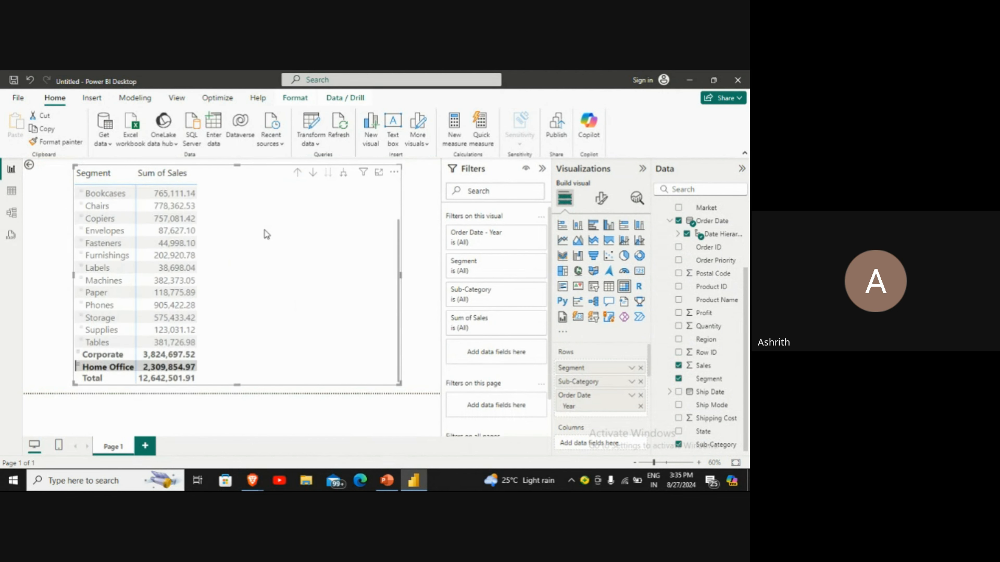
{"action": "scroll", "coordinate": [125, 238], "scroll_direction": "up", "scroll_amount": 1}
{"action": "scroll", "coordinate": [125, 238], "scroll_direction": "up", "scroll_amount": 2}
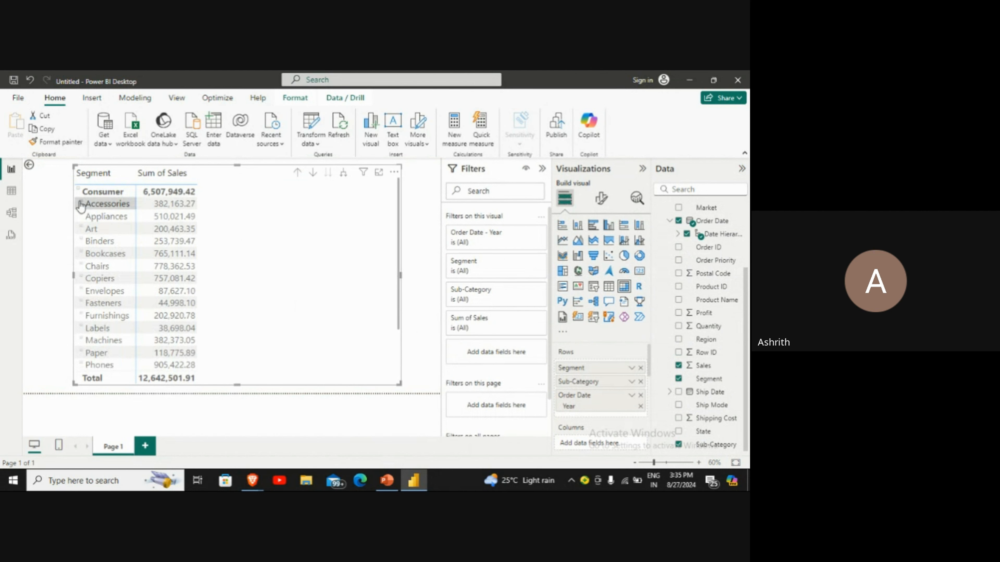
{"action": "left_click", "coordinate": [81, 205]}
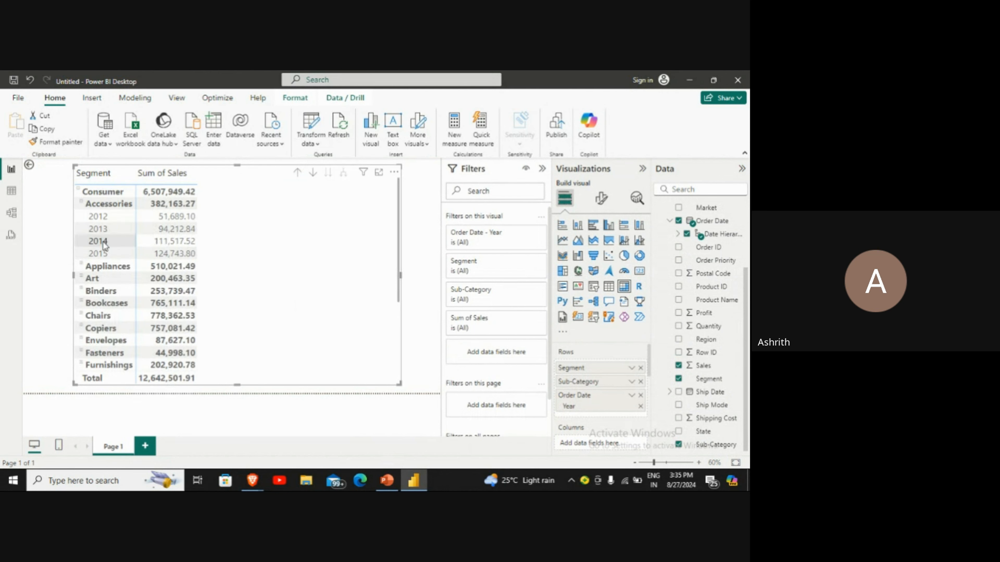
{"action": "left_click", "coordinate": [81, 204]}
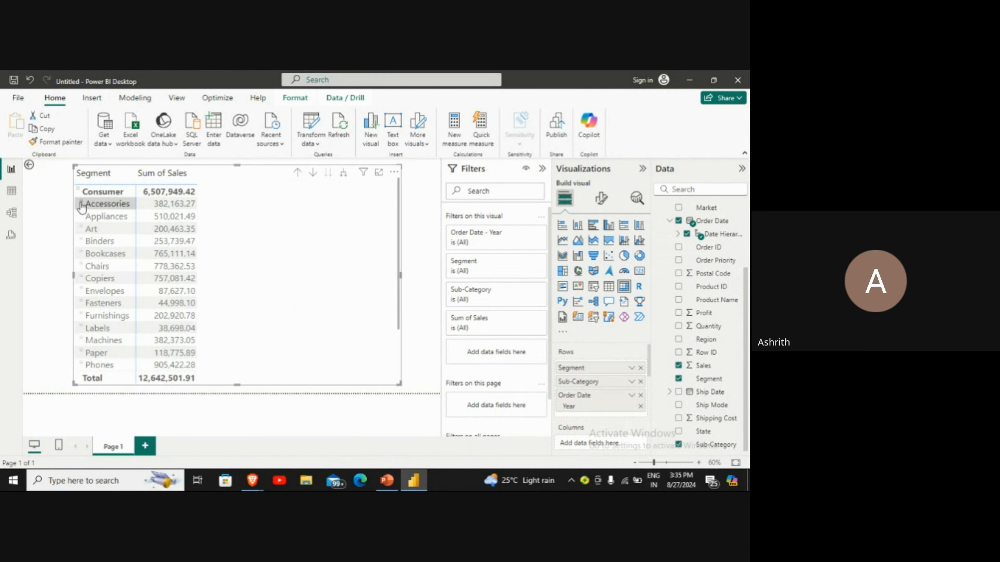
Step: Remove Order Date from the matrix rows
{"action": "left_click", "coordinate": [641, 395]}
{"action": "scroll", "coordinate": [642, 392], "scroll_direction": "down", "scroll_amount": 3}
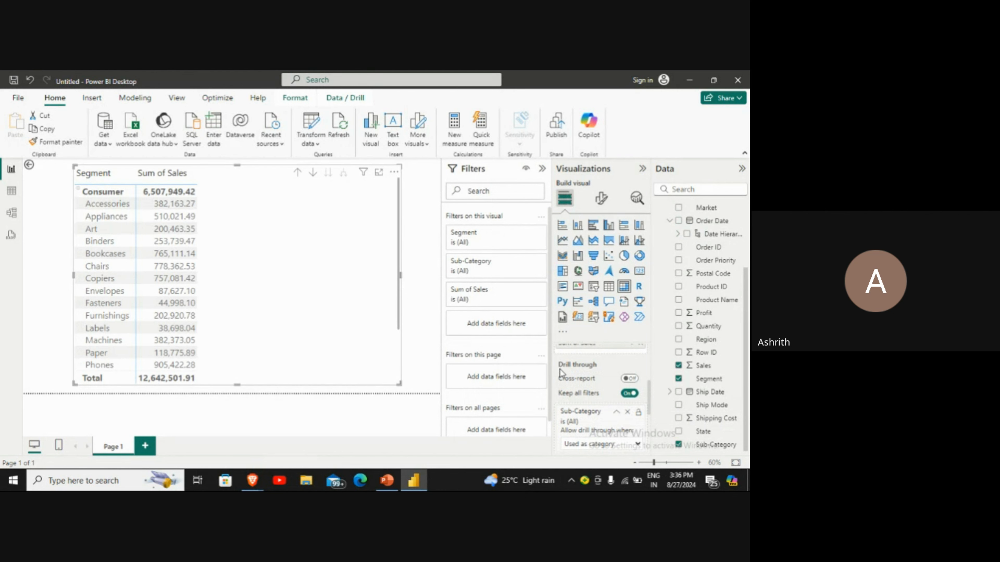
Step: Add the Order Date hierarchy to the matrix columns
{"action": "scroll", "coordinate": [724, 309], "scroll_direction": "up", "scroll_amount": 3}
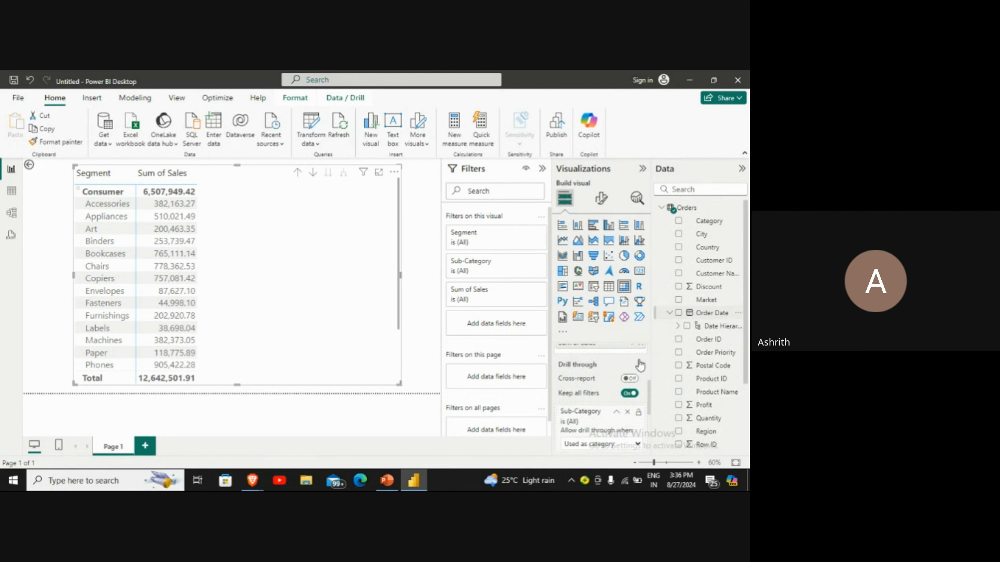
{"action": "scroll", "coordinate": [639, 365], "scroll_direction": "up", "scroll_amount": 5}
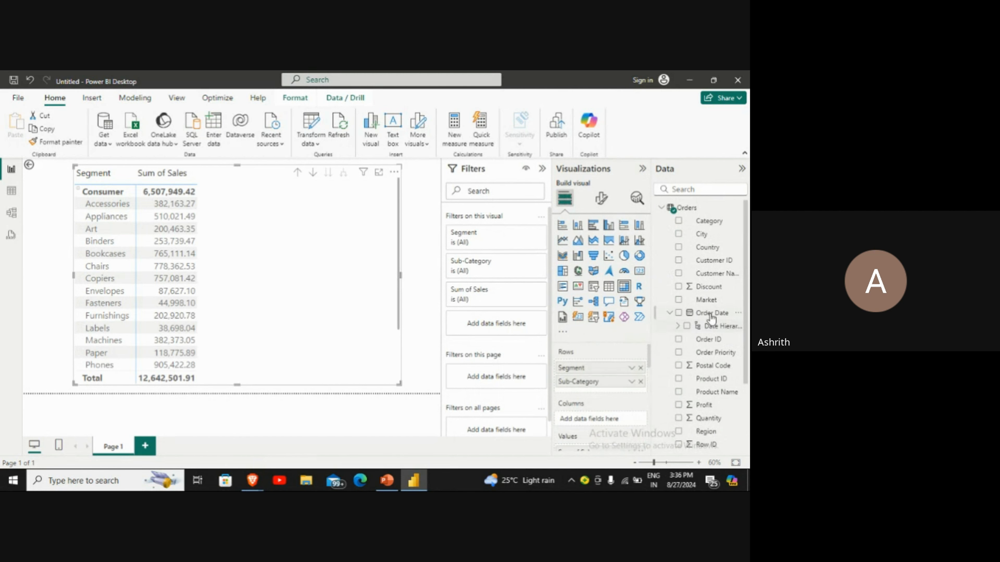
{"action": "left_click_drag", "start_coordinate": [712, 317], "coordinate": [616, 420]}
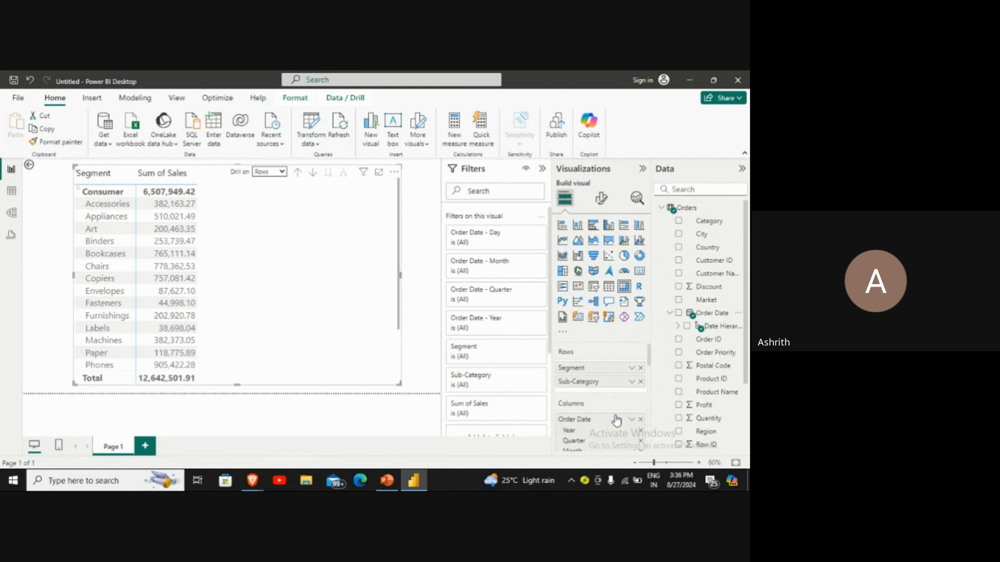
Step: Set the matrix to drill on Rows, turn on drill mode, and drill down into Consumer's sub-categories
{"action": "left_click", "coordinate": [281, 178]}
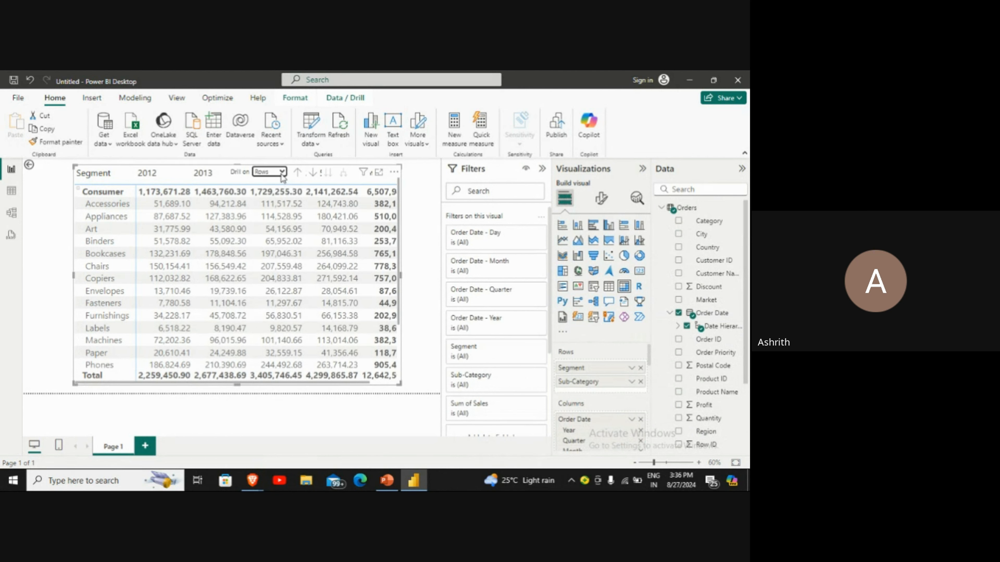
{"action": "left_click", "coordinate": [281, 177]}
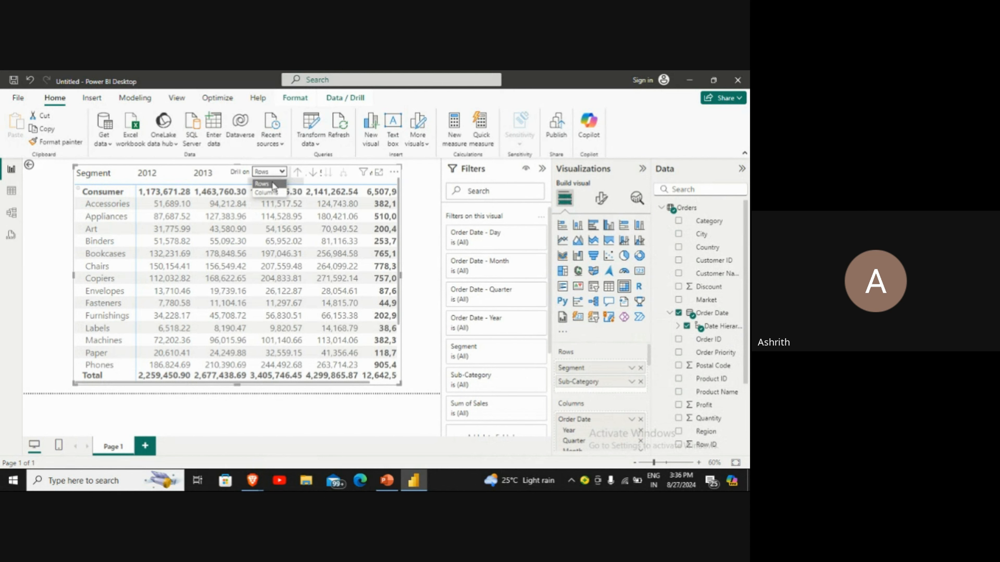
{"action": "left_click", "coordinate": [275, 185]}
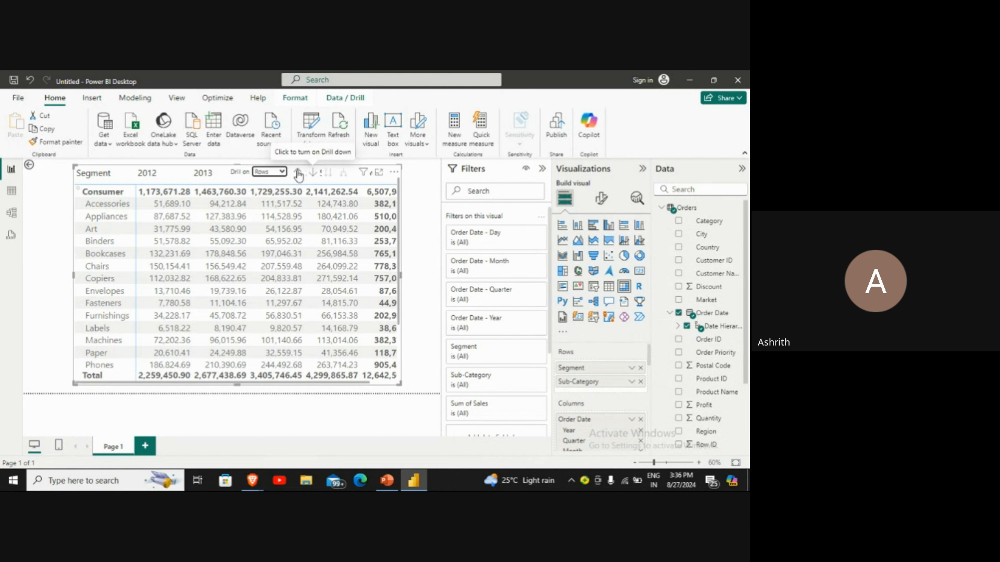
{"action": "left_click", "coordinate": [313, 174]}
{"action": "left_click", "coordinate": [313, 175]}
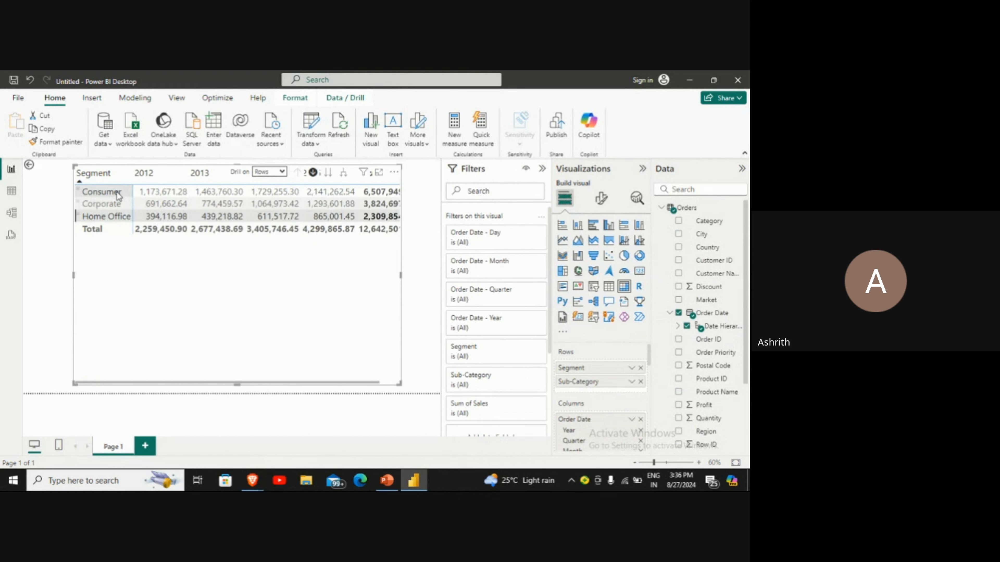
{"action": "left_click", "coordinate": [119, 195]}
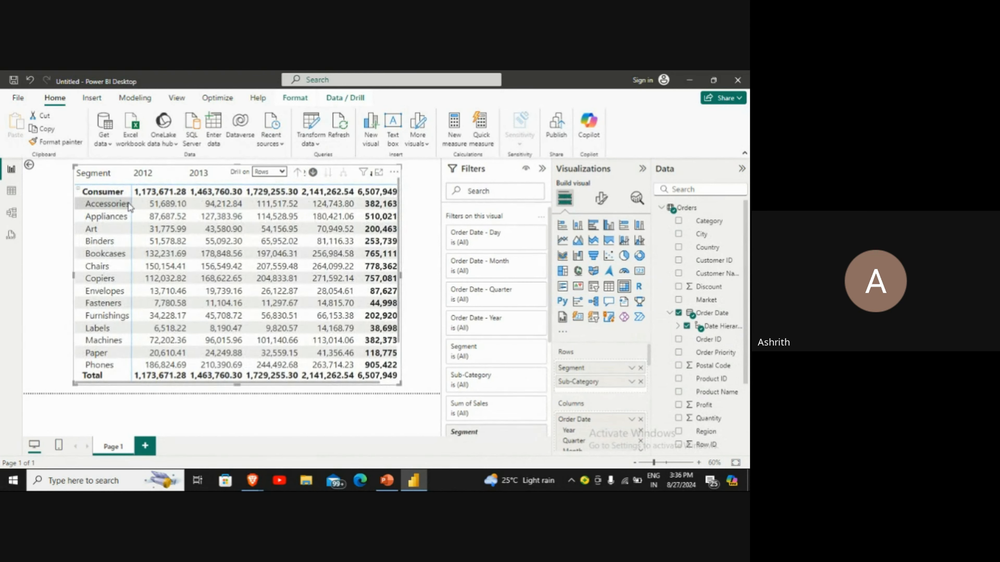
Step: Toggle drill mode off and on, trying it on the Consumer row and a sales value
{"action": "left_click", "coordinate": [315, 175]}
{"action": "left_click", "coordinate": [92, 197]}
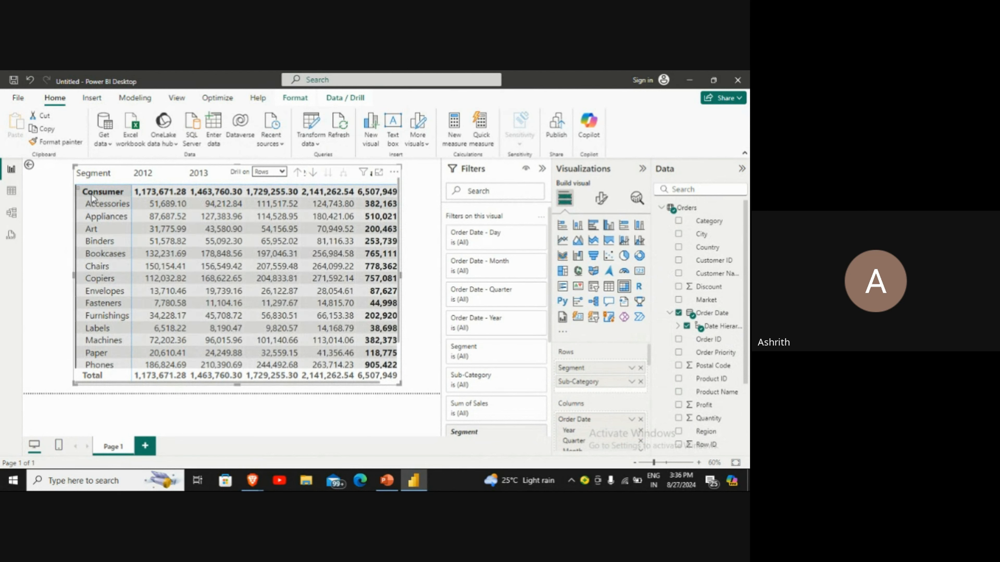
{"action": "left_click", "coordinate": [313, 174]}
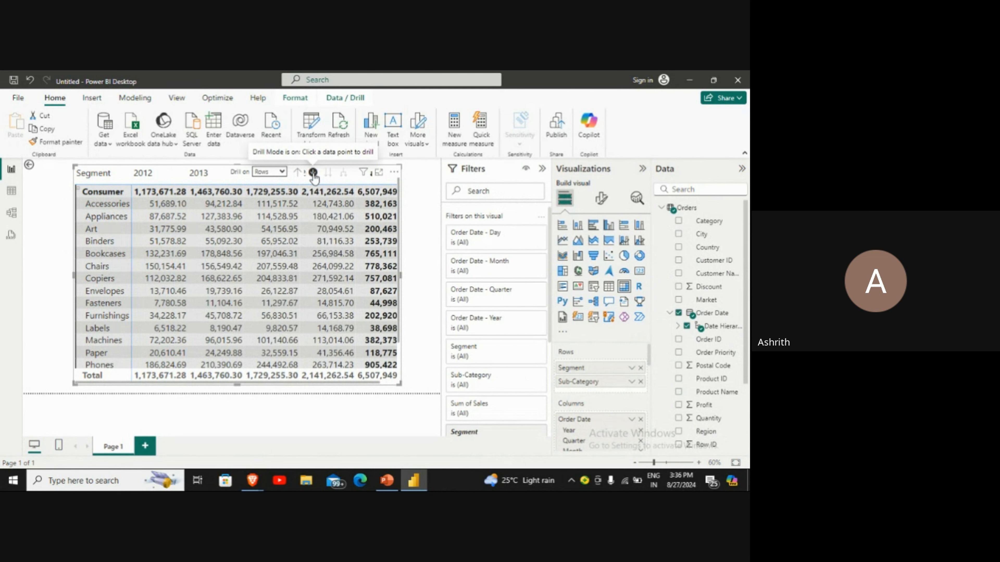
{"action": "left_click", "coordinate": [278, 206]}
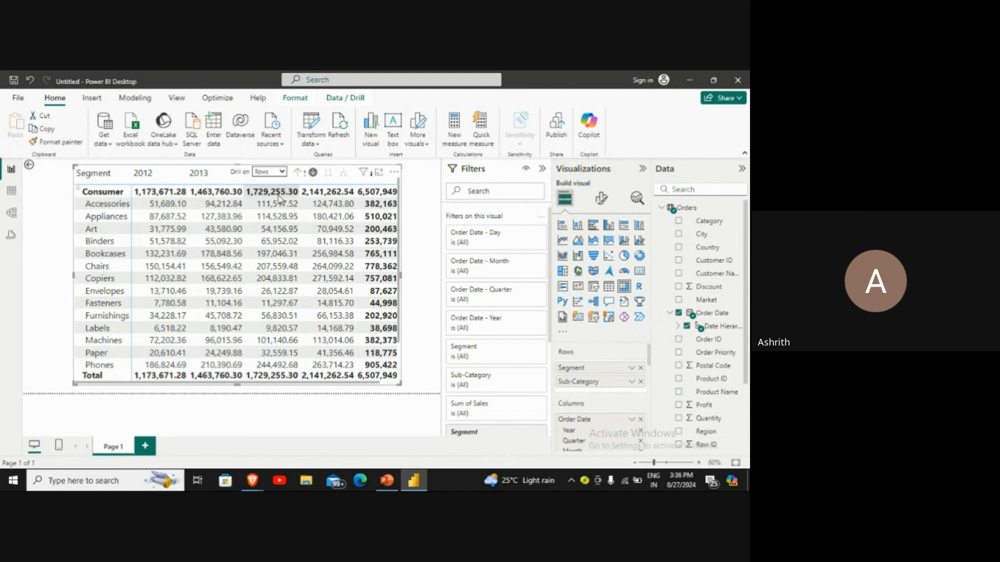
{"action": "left_click", "coordinate": [313, 174]}
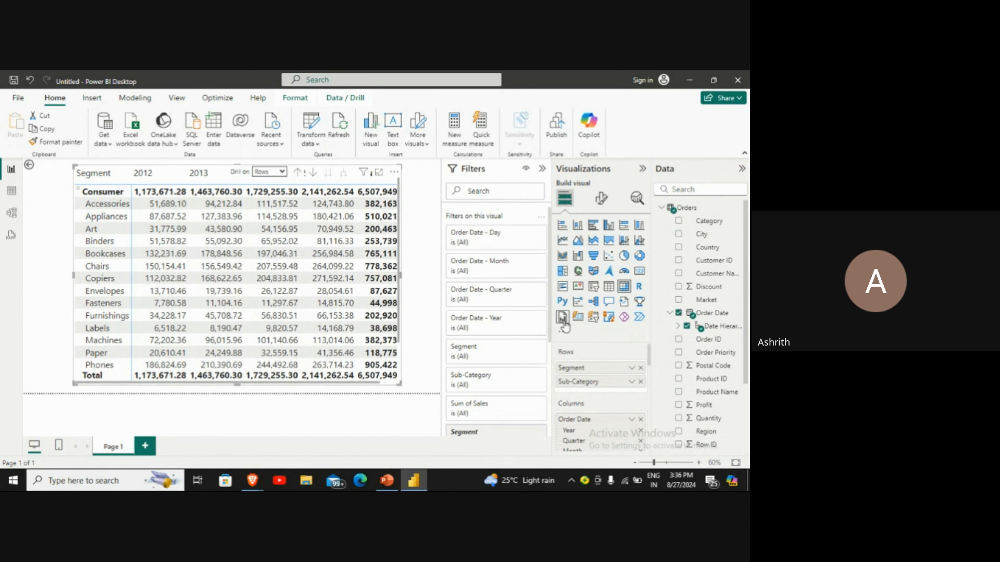
Step: Choose Rows again as the drill direction and highlight the 2013 column
{"action": "scroll", "coordinate": [635, 396], "scroll_direction": "down", "scroll_amount": 3}
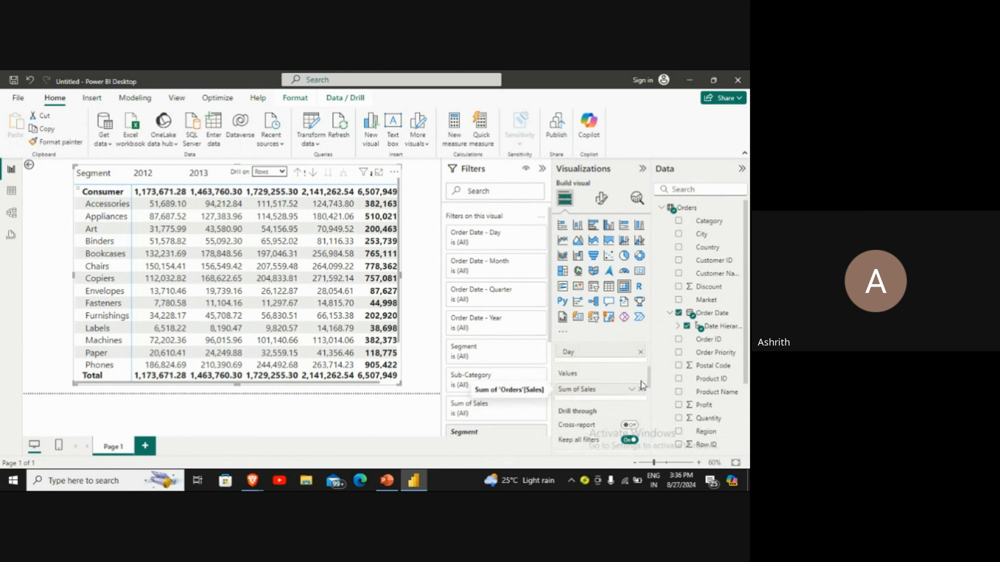
{"action": "left_click", "coordinate": [270, 172]}
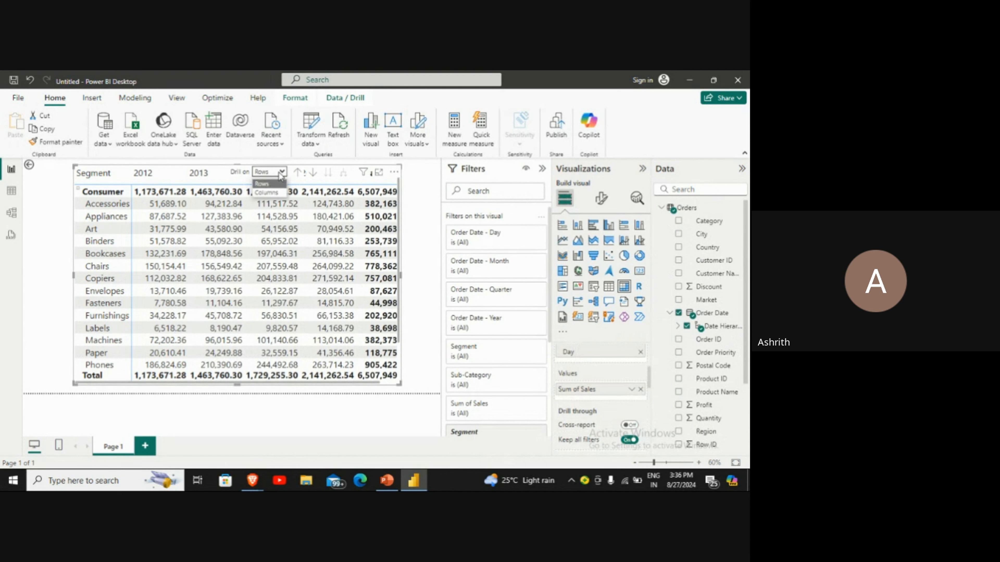
{"action": "left_click", "coordinate": [273, 186]}
{"action": "left_click", "coordinate": [204, 177]}
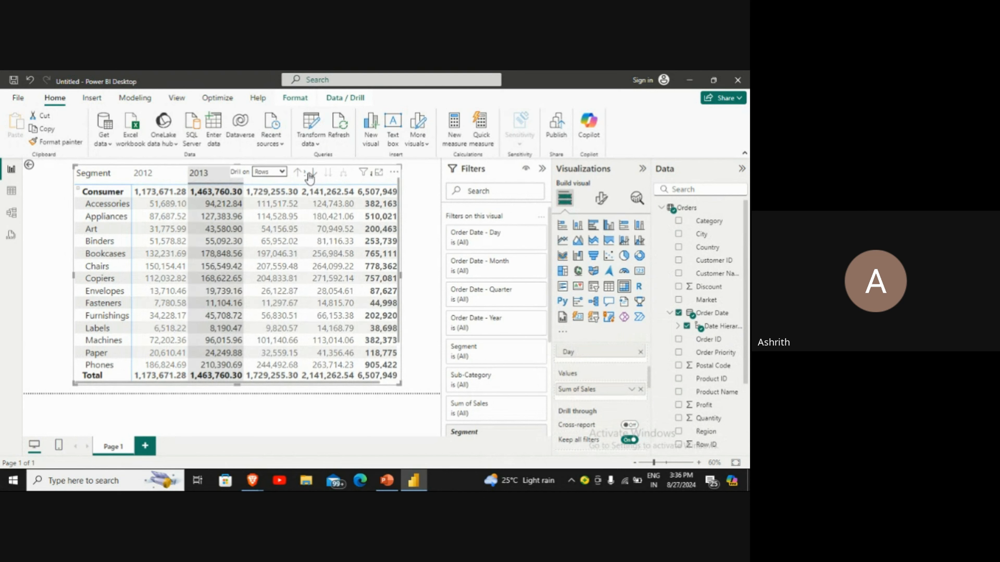
Step: Switch drilling to Columns and expand all years down through the Quarter, Month and Day levels
{"action": "left_click", "coordinate": [282, 173]}
{"action": "left_click", "coordinate": [268, 196]}
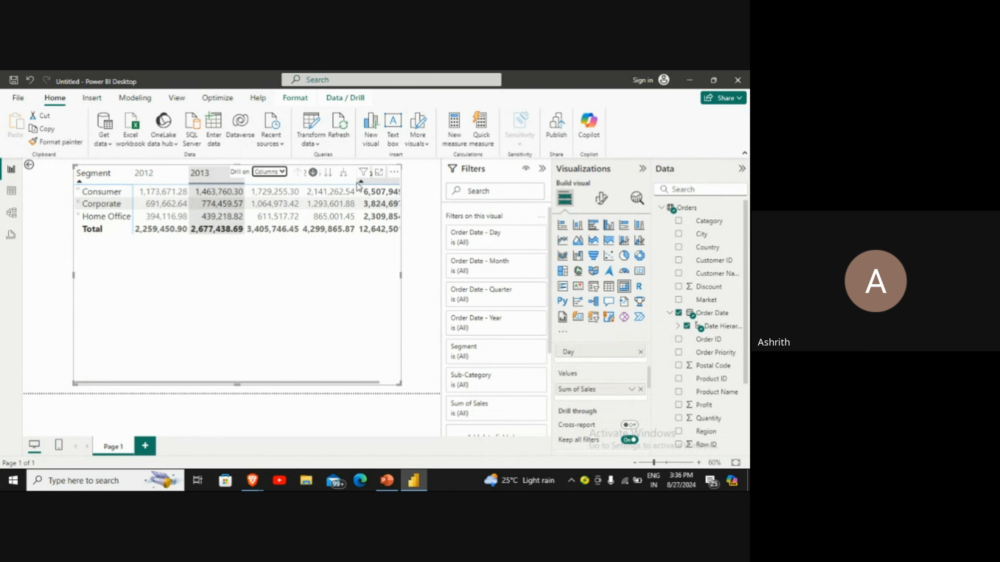
{"action": "left_click", "coordinate": [348, 178]}
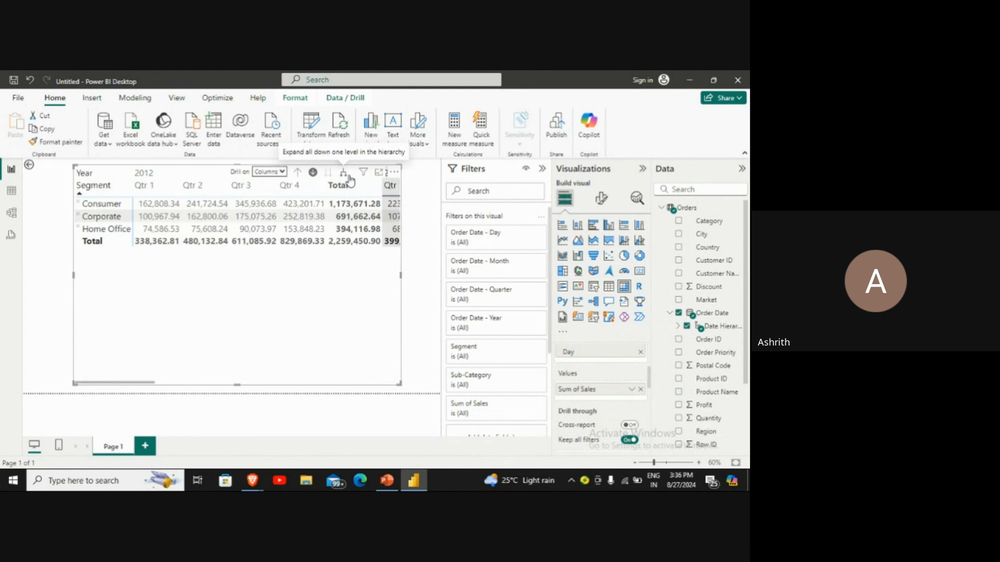
{"action": "left_click", "coordinate": [342, 176]}
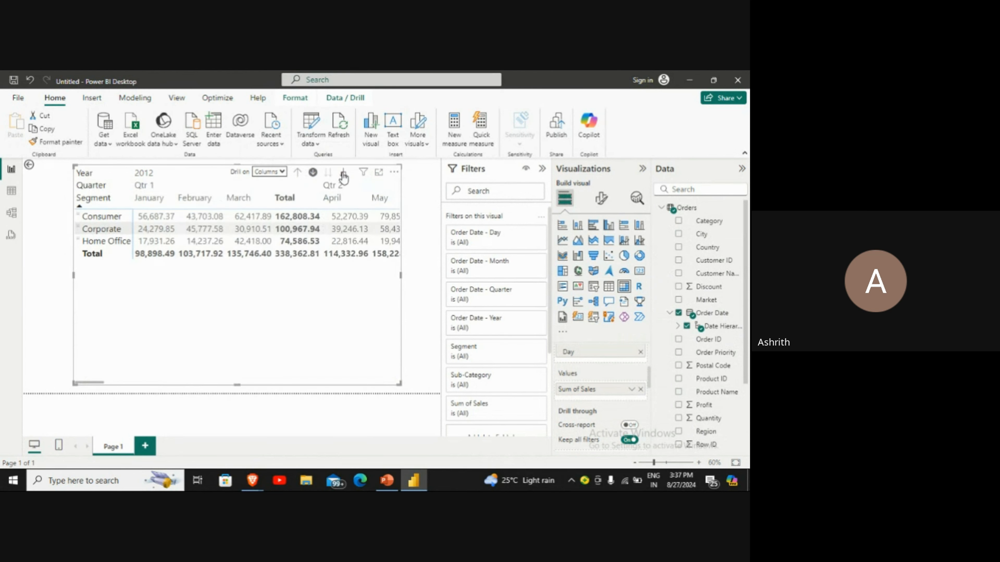
{"action": "left_click", "coordinate": [342, 176]}
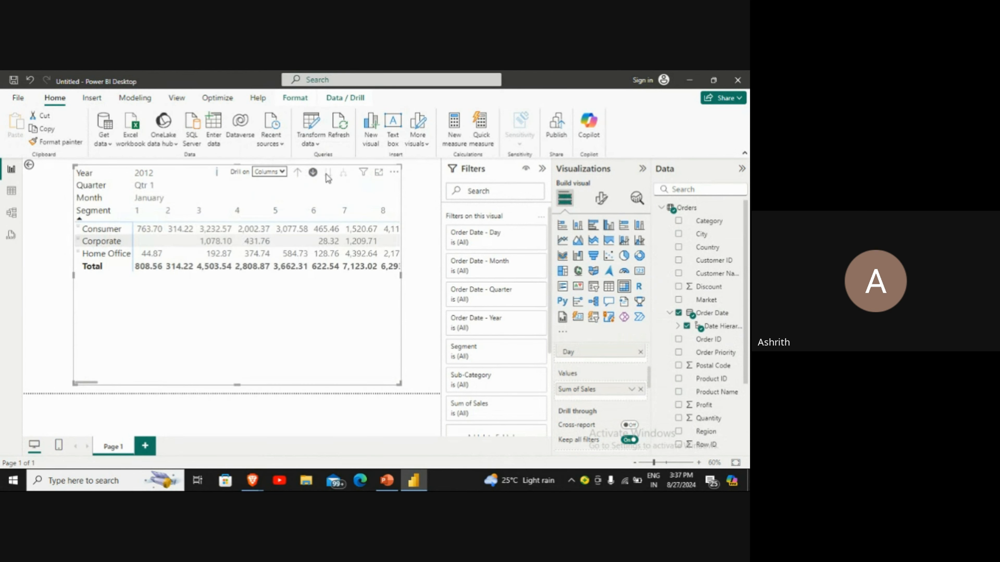
Step: Drill the expanded date columns back up to the Year level
{"action": "left_click", "coordinate": [298, 174]}
{"action": "left_click", "coordinate": [299, 174]}
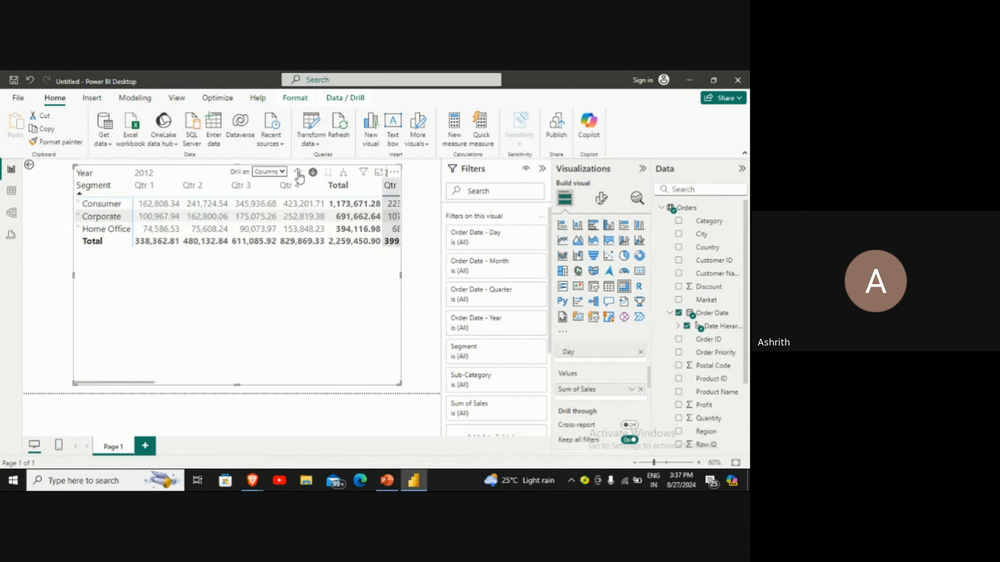
{"action": "left_click", "coordinate": [298, 174]}
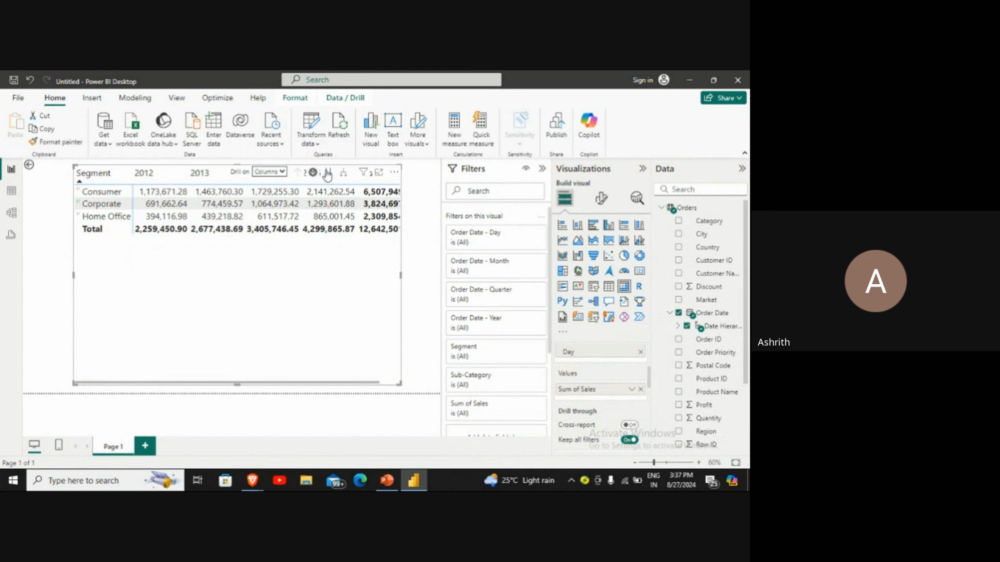
Step: Go level by level through Quarter, Month and Day in the columns, and drill back up to Year
{"action": "left_click", "coordinate": [327, 178]}
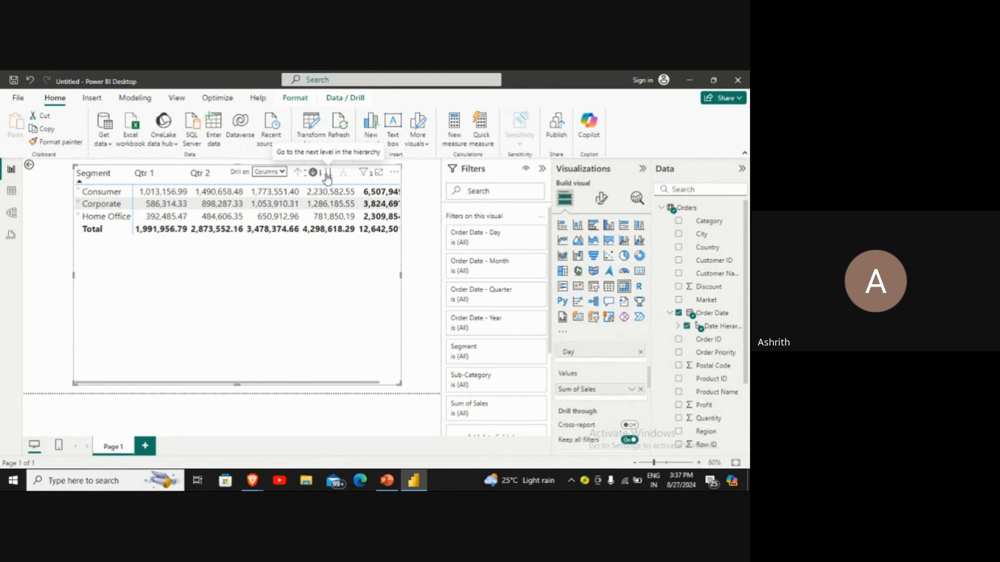
{"action": "left_click", "coordinate": [327, 177]}
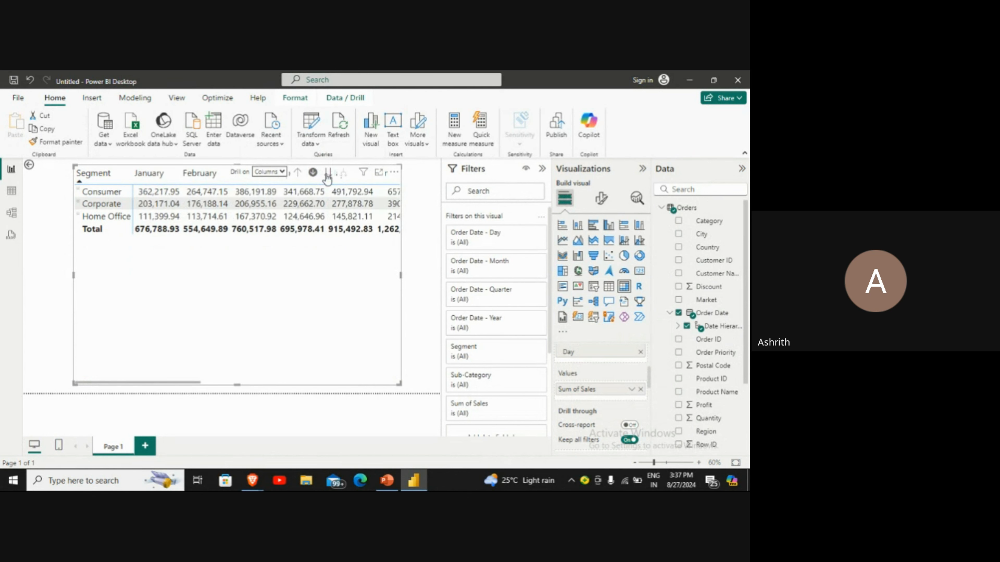
{"action": "left_click", "coordinate": [327, 177]}
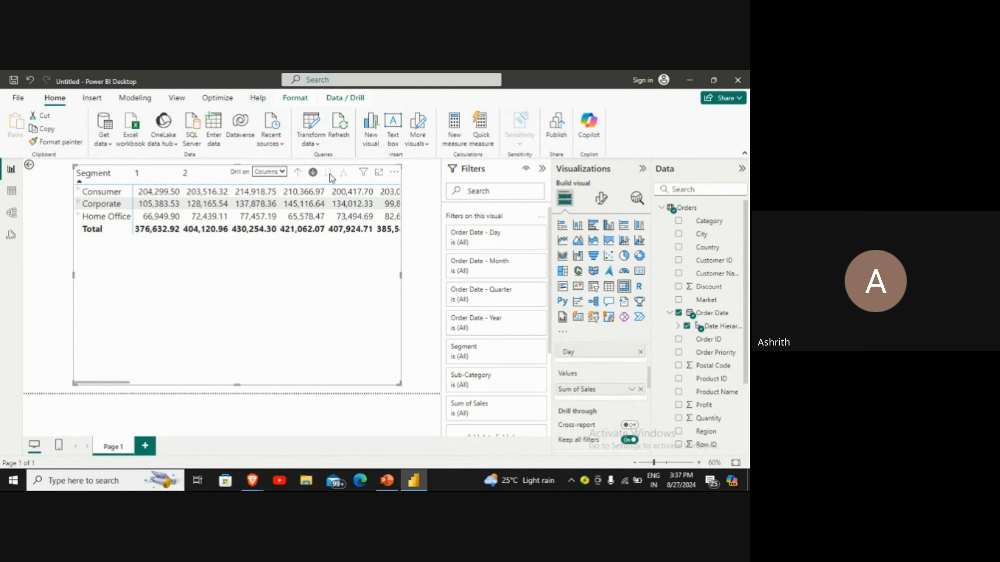
{"action": "left_click", "coordinate": [315, 175]}
{"action": "left_click", "coordinate": [314, 176]}
{"action": "left_click", "coordinate": [298, 174]}
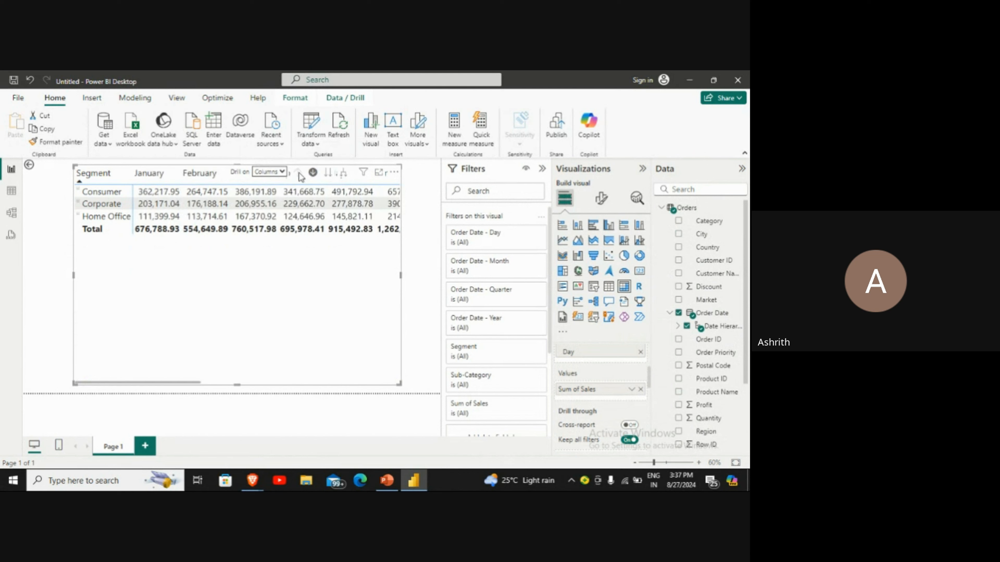
{"action": "left_click", "coordinate": [298, 175]}
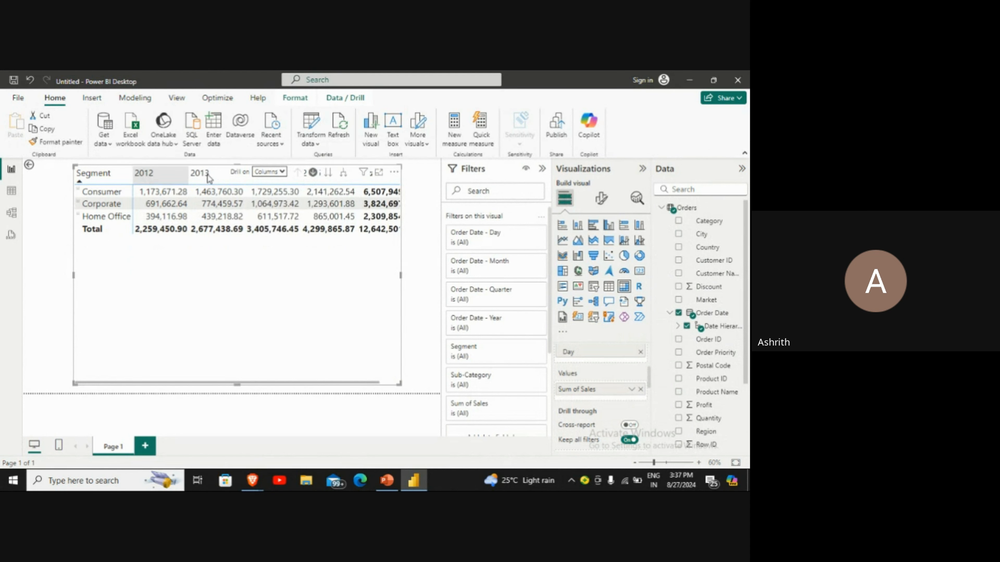
Step: Expand all date columns to quarters, months and days, and look across the sales of the different periods
{"action": "left_click", "coordinate": [343, 174]}
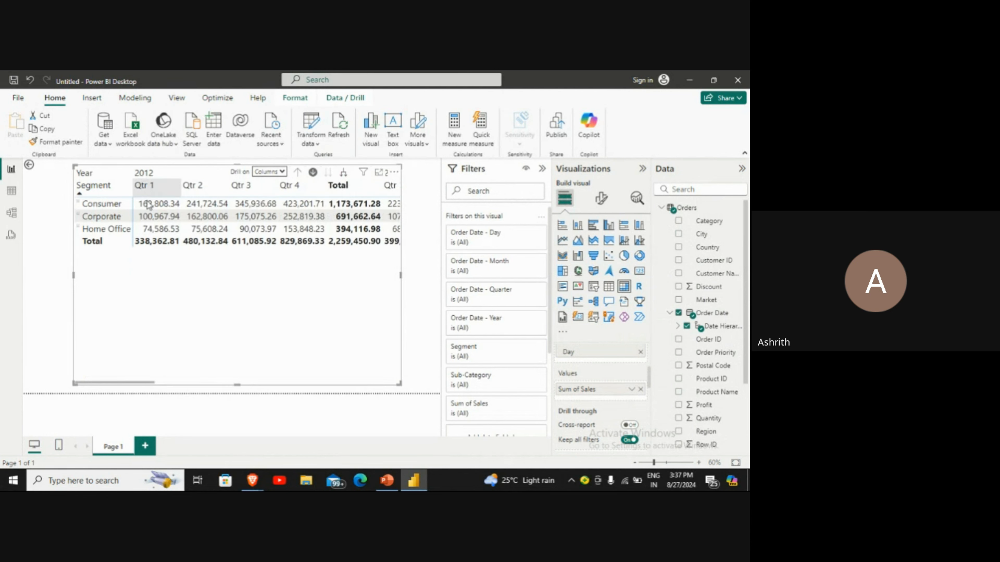
{"action": "left_click_drag", "start_coordinate": [145, 381], "coordinate": [404, 372]}
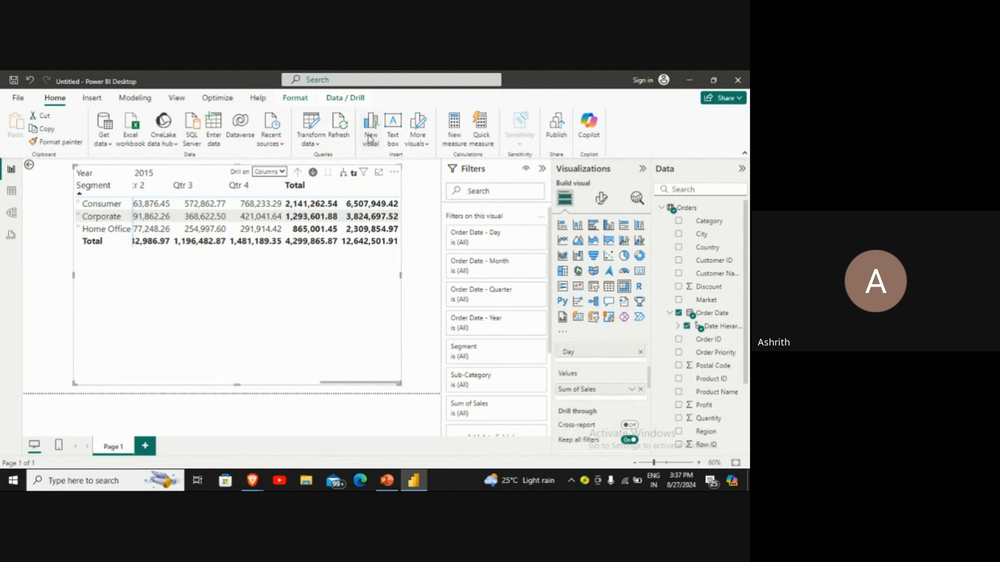
{"action": "left_click", "coordinate": [342, 175]}
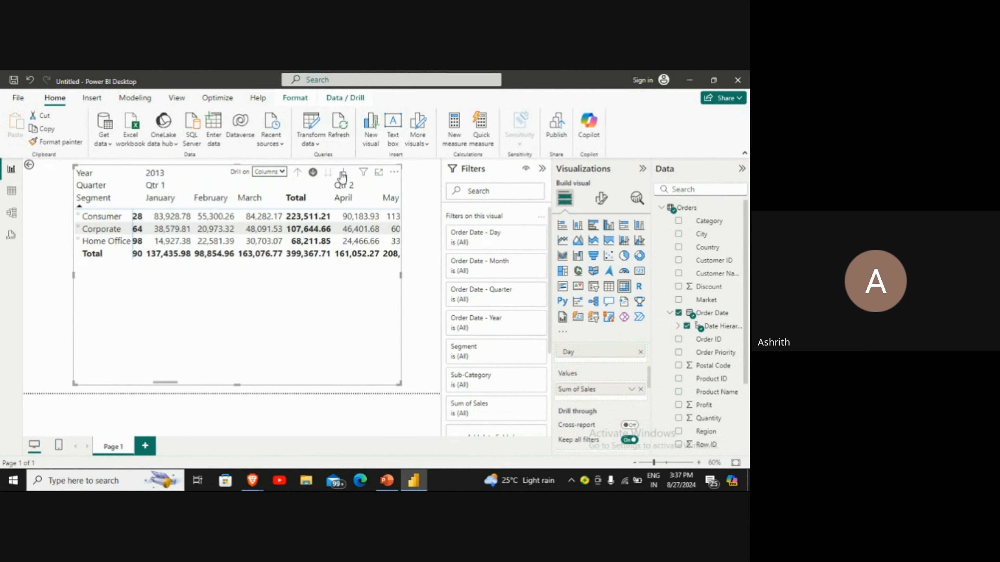
{"action": "left_click", "coordinate": [343, 176]}
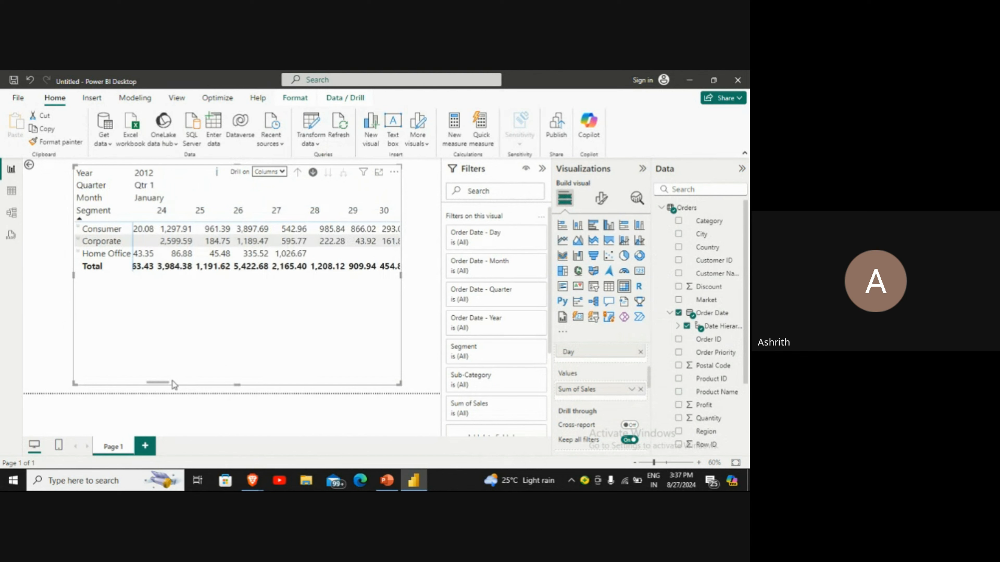
{"action": "left_click_drag", "start_coordinate": [170, 381], "coordinate": [81, 377]}
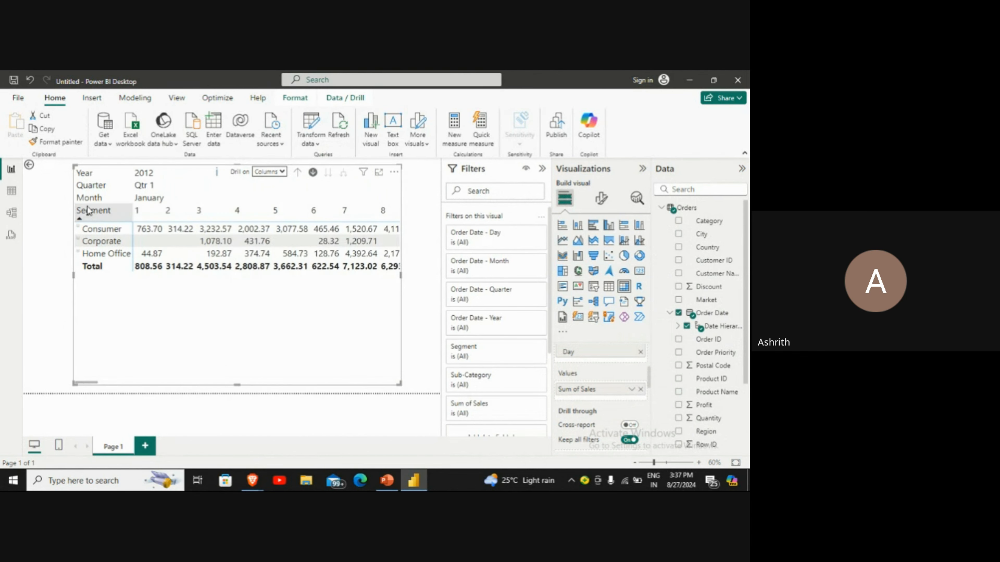
Step: Expand Consumer to its sub-categories, and drill the date columns back up to the Year level
{"action": "left_click", "coordinate": [78, 229]}
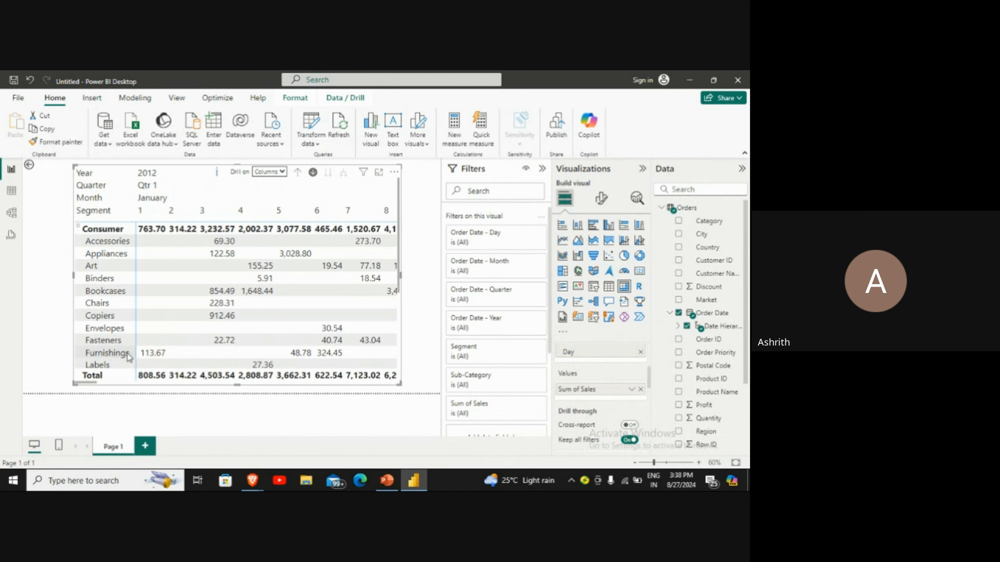
{"action": "left_click", "coordinate": [298, 173]}
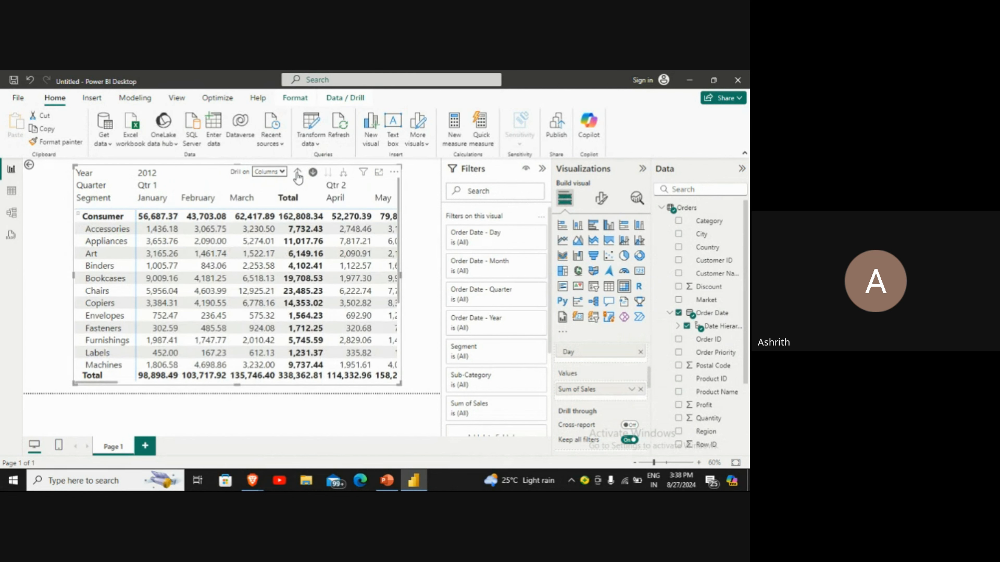
{"action": "double_click", "coordinate": [297, 175]}
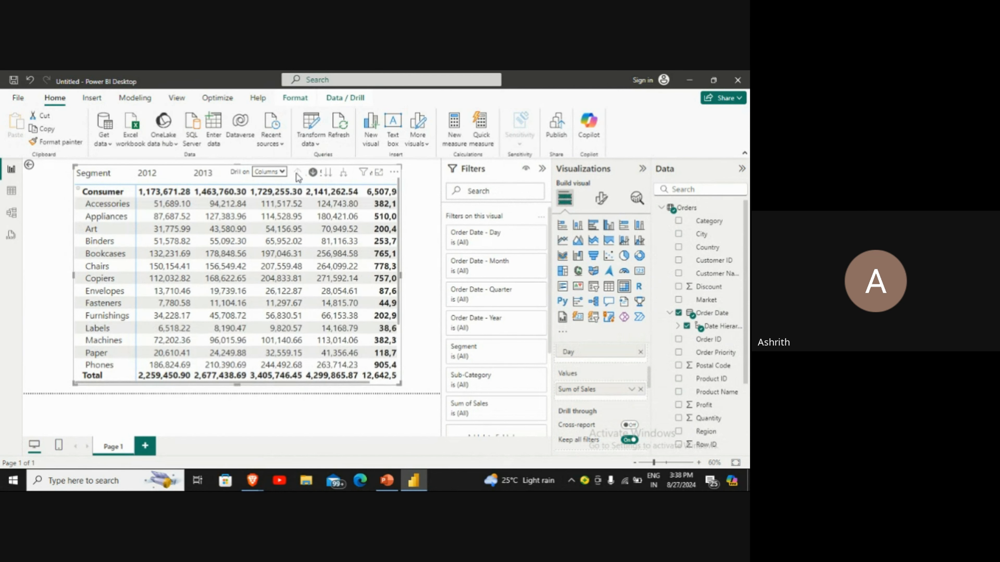
Step: Collapse Consumer's sub-categories, and expand all the date columns level by level through Quarter, Month and Day
{"action": "left_click", "coordinate": [282, 171]}
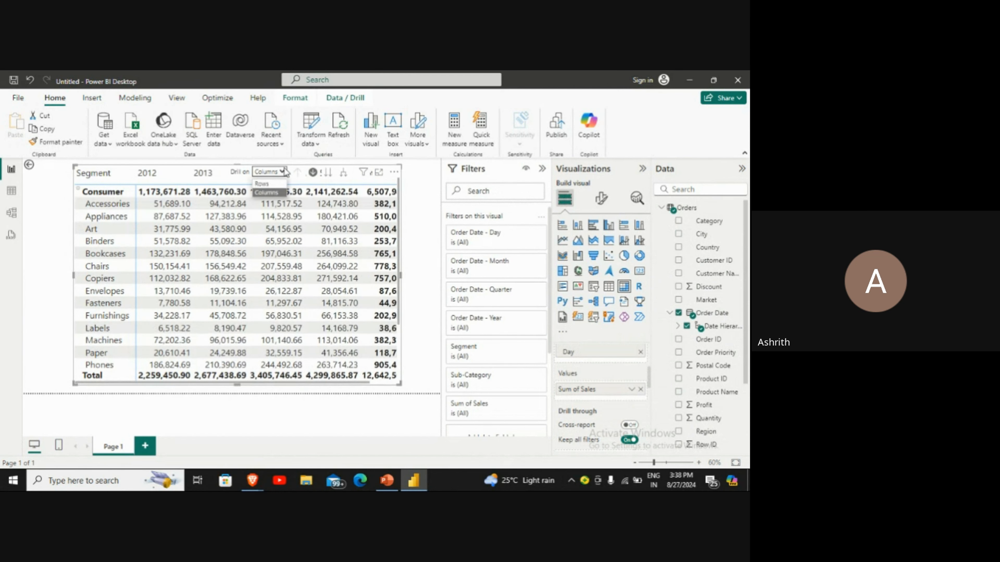
{"action": "left_click", "coordinate": [73, 191]}
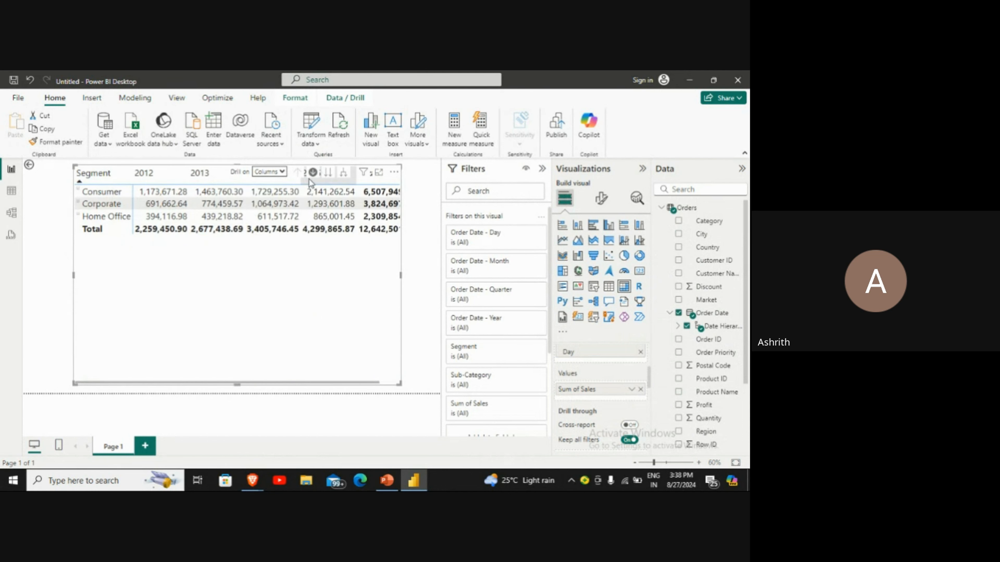
{"action": "left_click", "coordinate": [343, 174]}
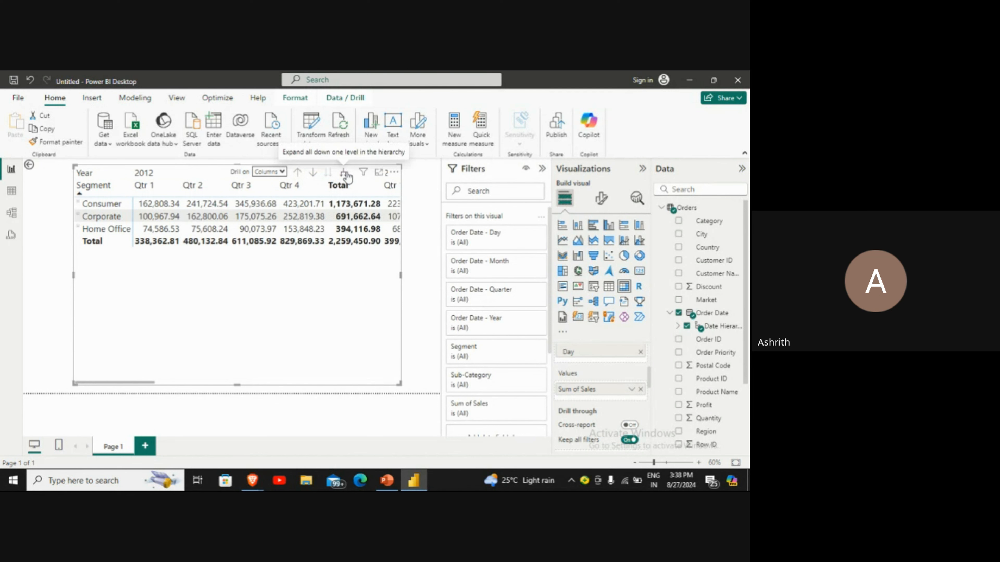
{"action": "left_click", "coordinate": [78, 194]}
{"action": "left_click", "coordinate": [78, 194]}
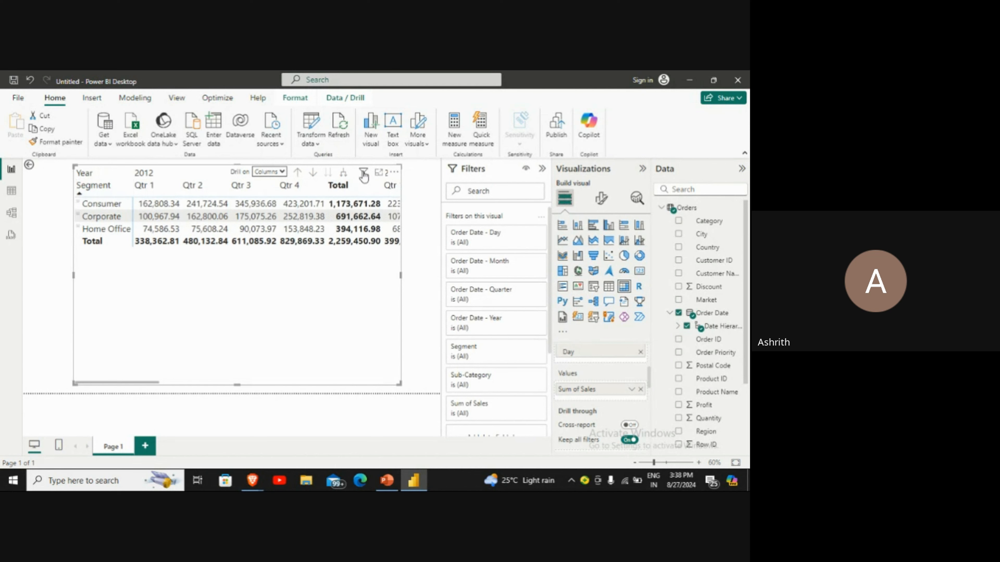
{"action": "left_click", "coordinate": [345, 175]}
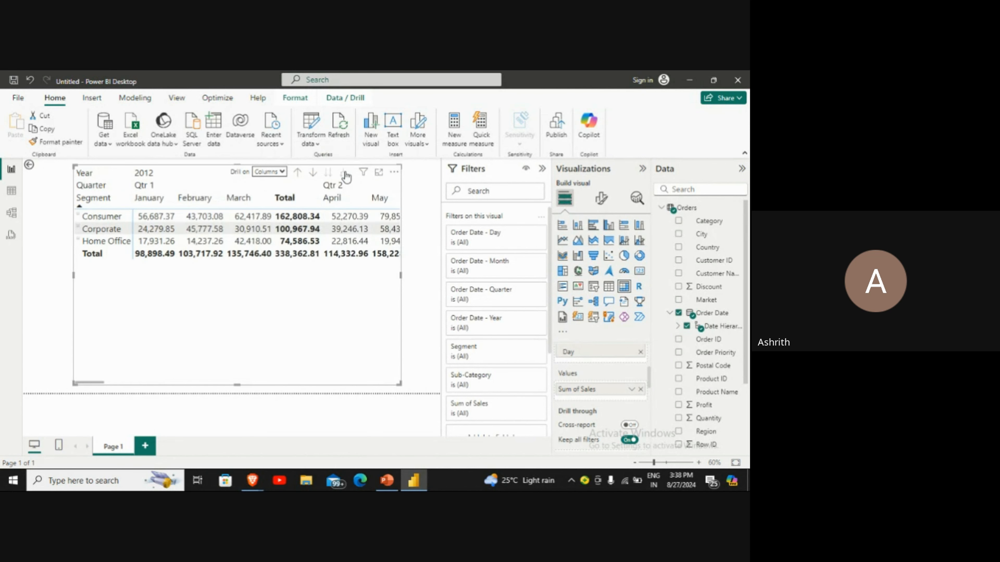
{"action": "left_click", "coordinate": [345, 175]}
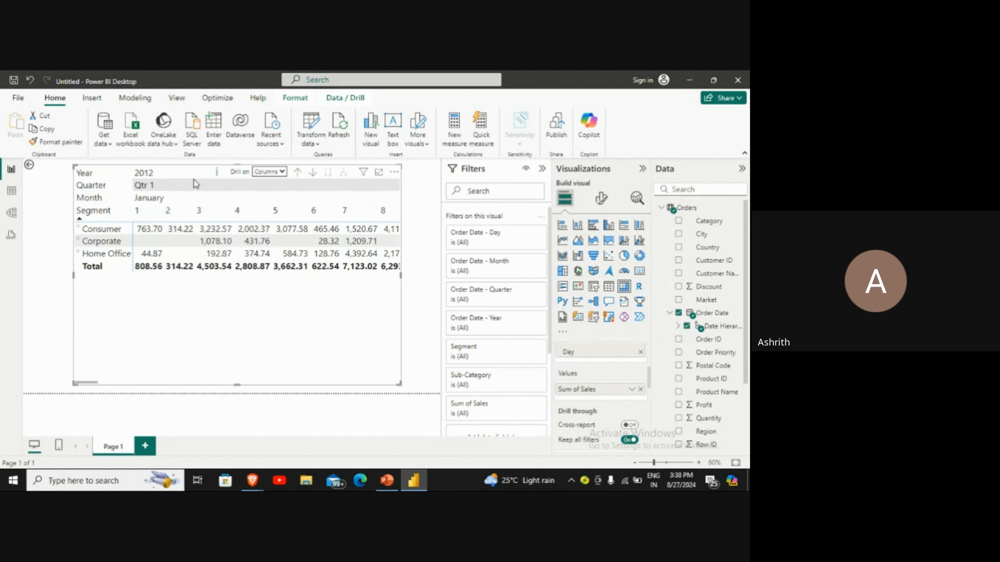
Step: Drill the date columns back up to the Year level, and widen the matrix until the Total column fits
{"action": "left_click", "coordinate": [297, 175]}
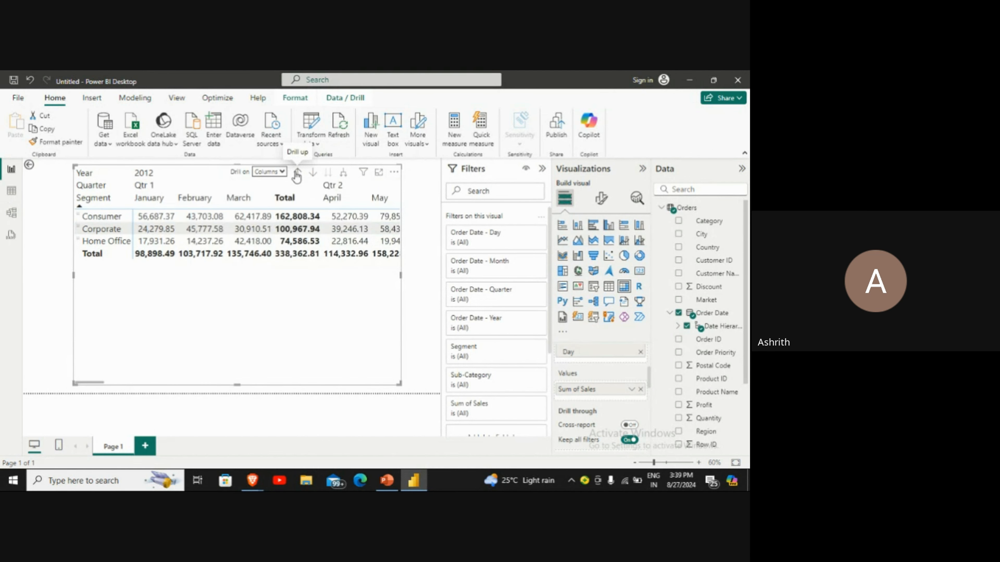
{"action": "left_click", "coordinate": [297, 175]}
{"action": "left_click", "coordinate": [297, 174]}
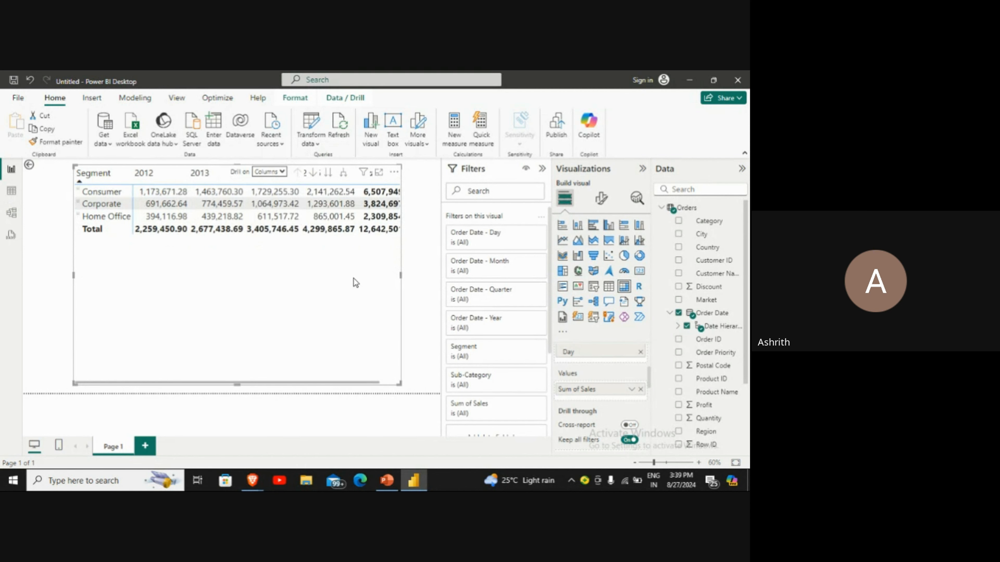
{"action": "left_click_drag", "start_coordinate": [400, 275], "coordinate": [435, 276]}
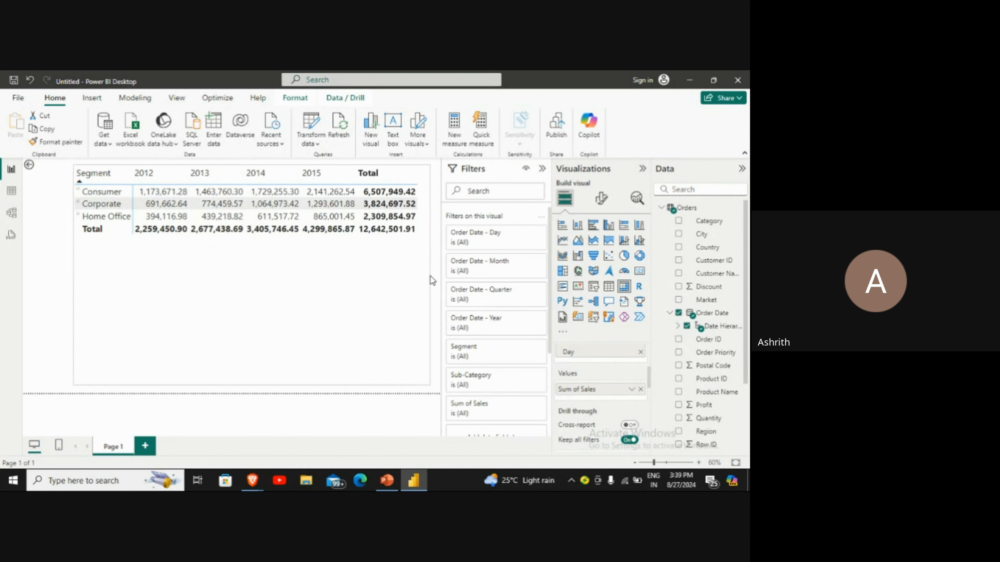
{"action": "left_click", "coordinate": [44, 214]}
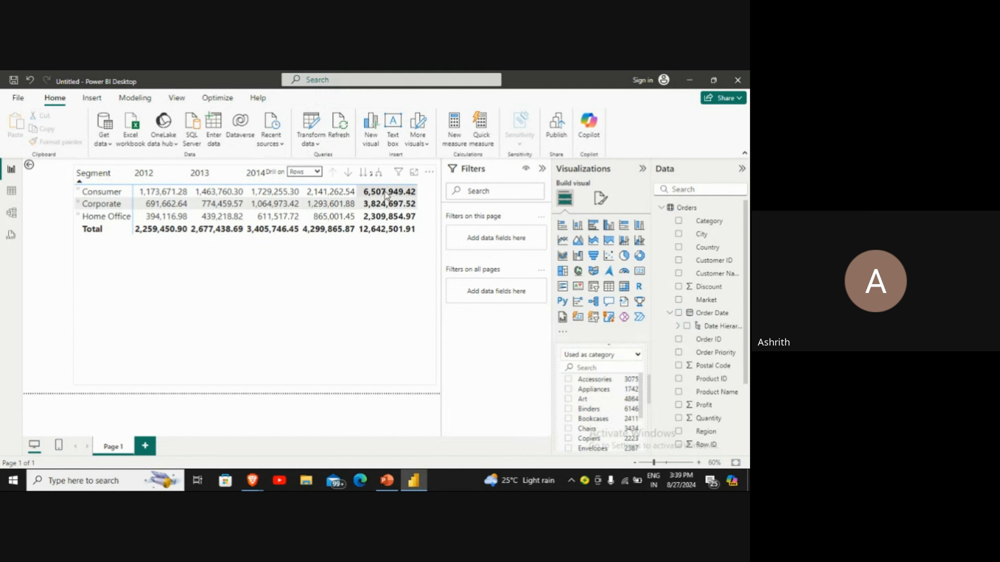
Step: Remove the matrix of sales by segment and year from the page, and insert a new blank matrix visual
{"action": "left_click", "coordinate": [430, 173]}
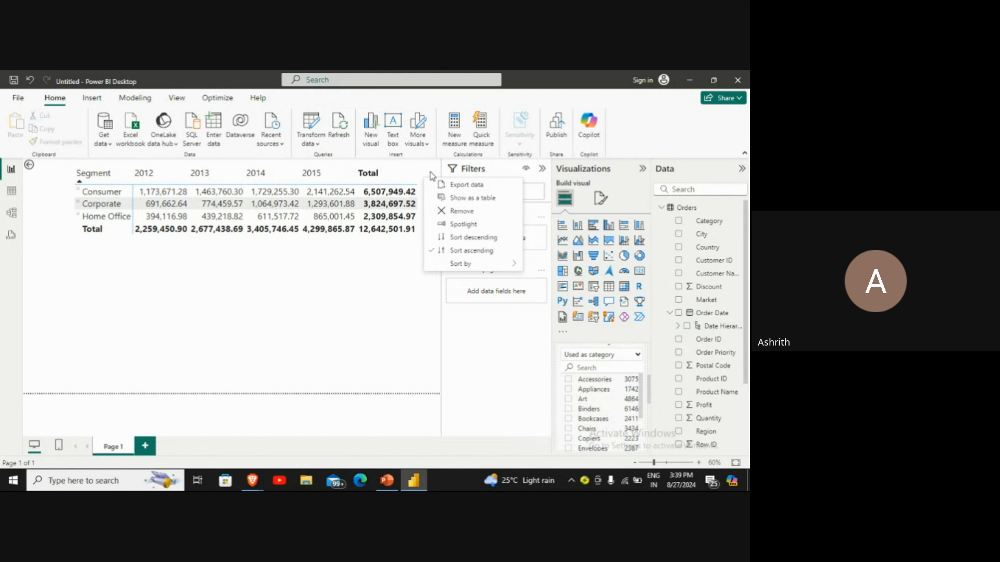
{"action": "left_click", "coordinate": [468, 211]}
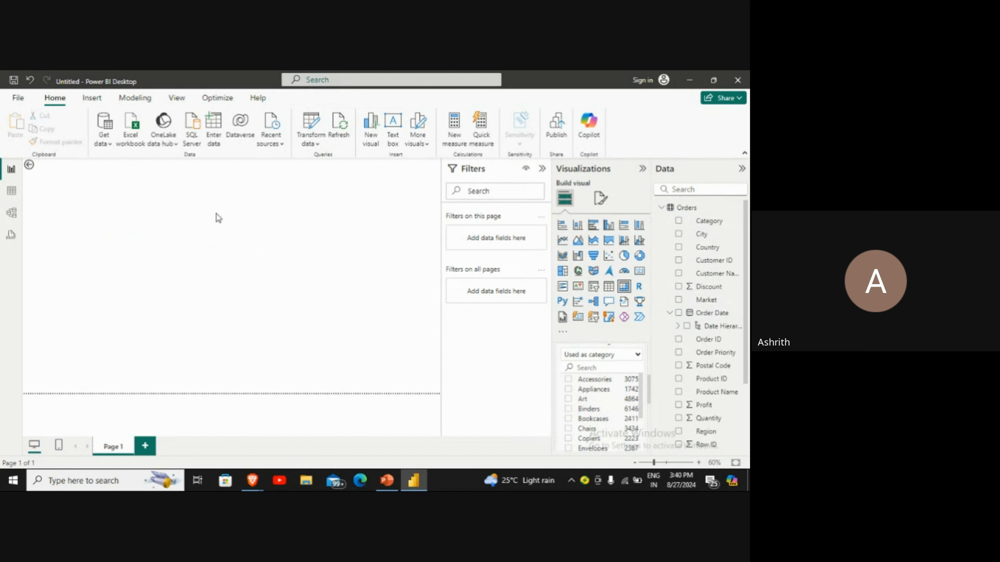
{"action": "left_click", "coordinate": [624, 287]}
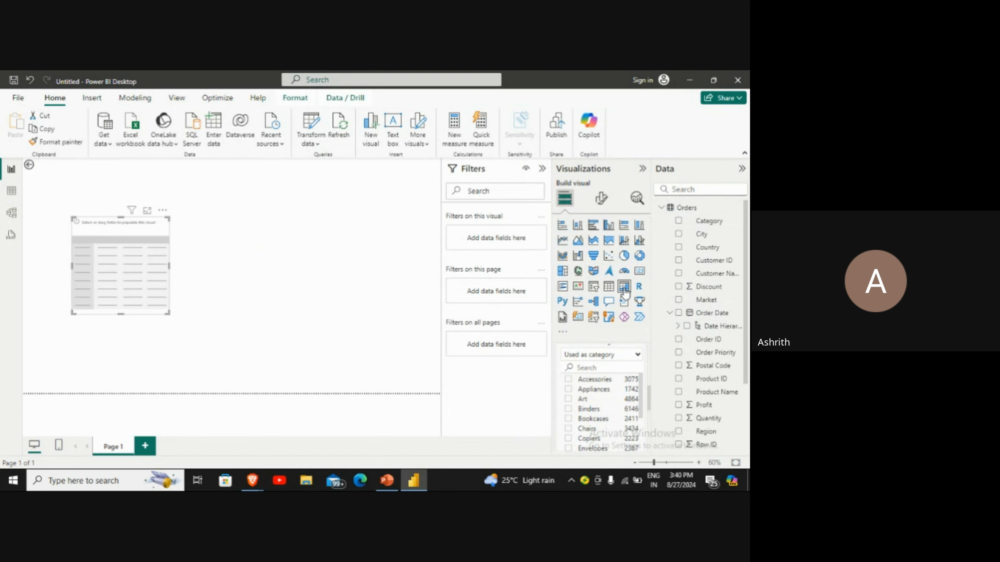
Step: Clear the drill-through fields, including Sub-Category and Order Date, and add Sub-Category to the new matrix's rows
{"action": "scroll", "coordinate": [624, 377], "scroll_direction": "down", "scroll_amount": 3}
{"action": "scroll", "coordinate": [623, 377], "scroll_direction": "up", "scroll_amount": 5}
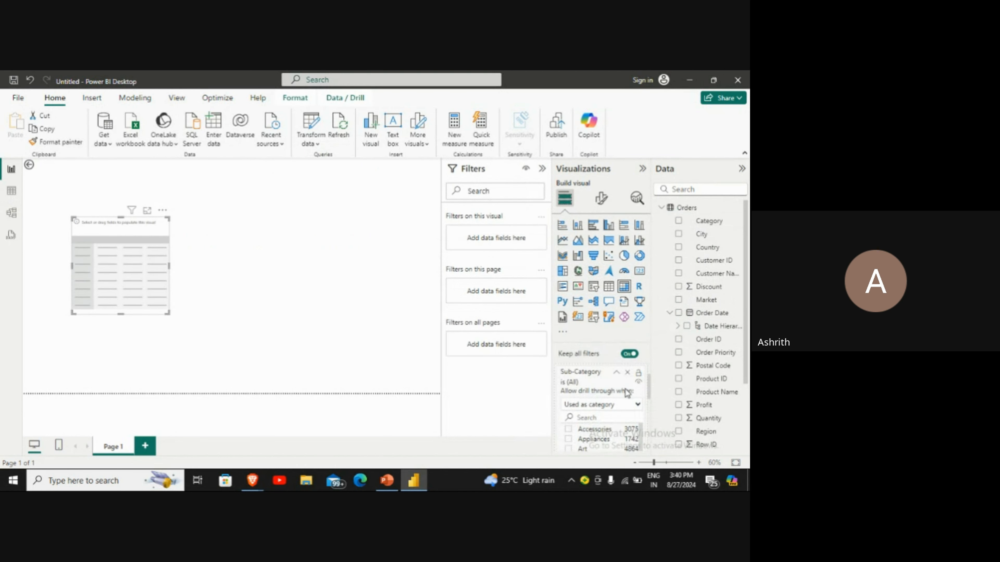
{"action": "left_click", "coordinate": [637, 405]}
{"action": "scroll", "coordinate": [627, 382], "scroll_direction": "up", "scroll_amount": 1}
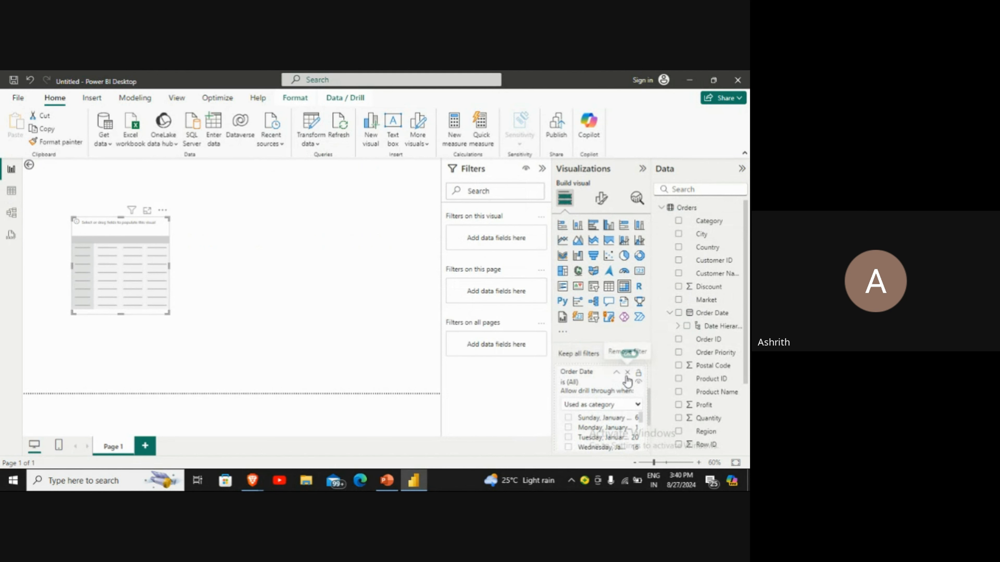
{"action": "scroll", "coordinate": [628, 381], "scroll_direction": "up", "scroll_amount": 3}
{"action": "scroll", "coordinate": [627, 378], "scroll_direction": "up", "scroll_amount": 2}
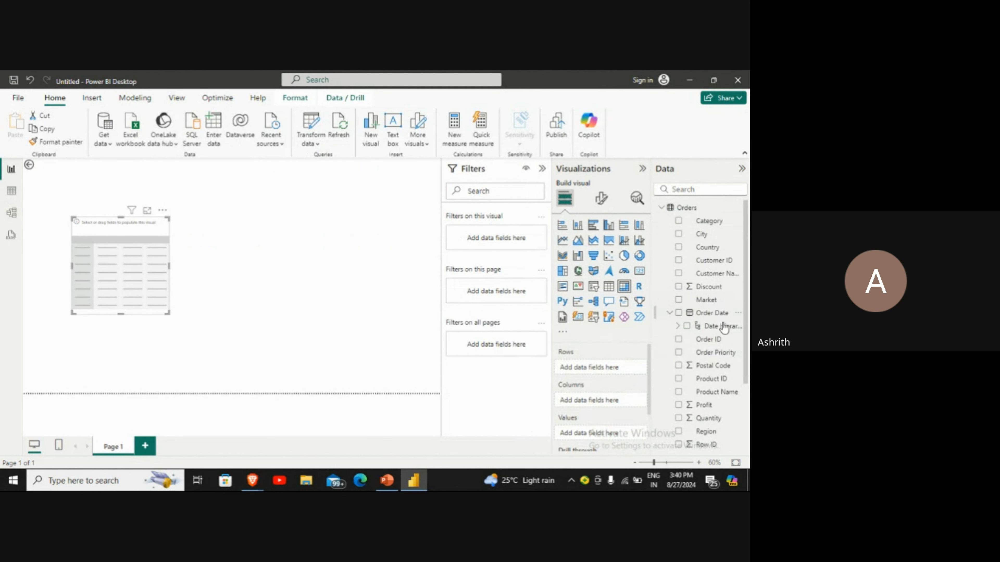
{"action": "scroll", "coordinate": [722, 405], "scroll_direction": "down", "scroll_amount": 2}
{"action": "left_click_drag", "start_coordinate": [724, 447], "coordinate": [623, 373]}
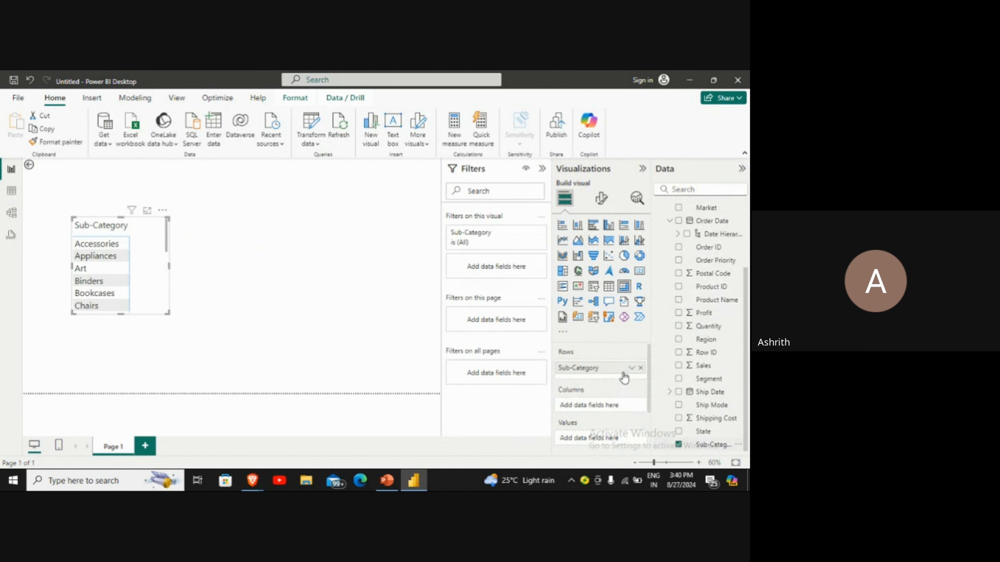
{"action": "left_click_drag", "start_coordinate": [716, 366], "coordinate": [618, 413]}
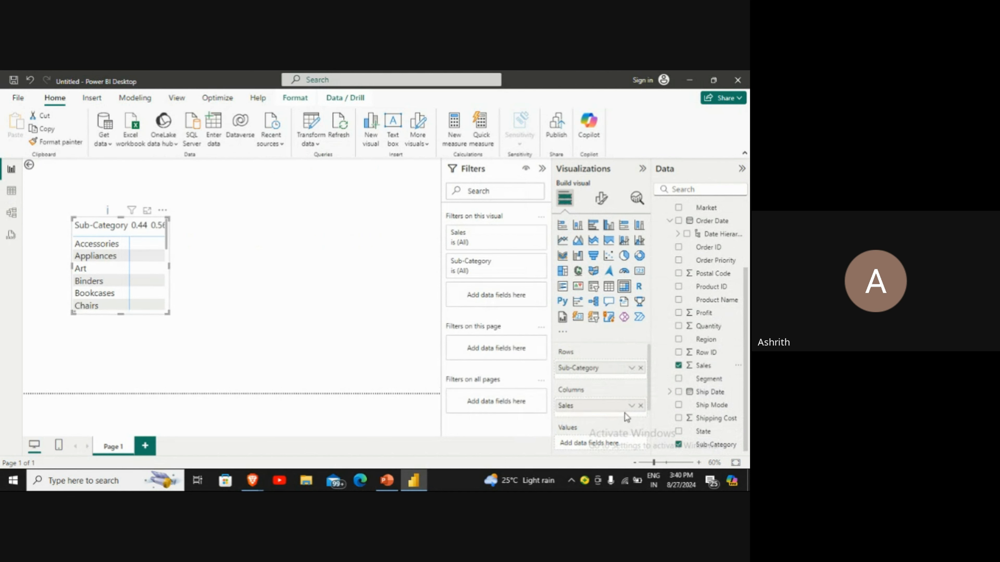
{"action": "left_click", "coordinate": [640, 406]}
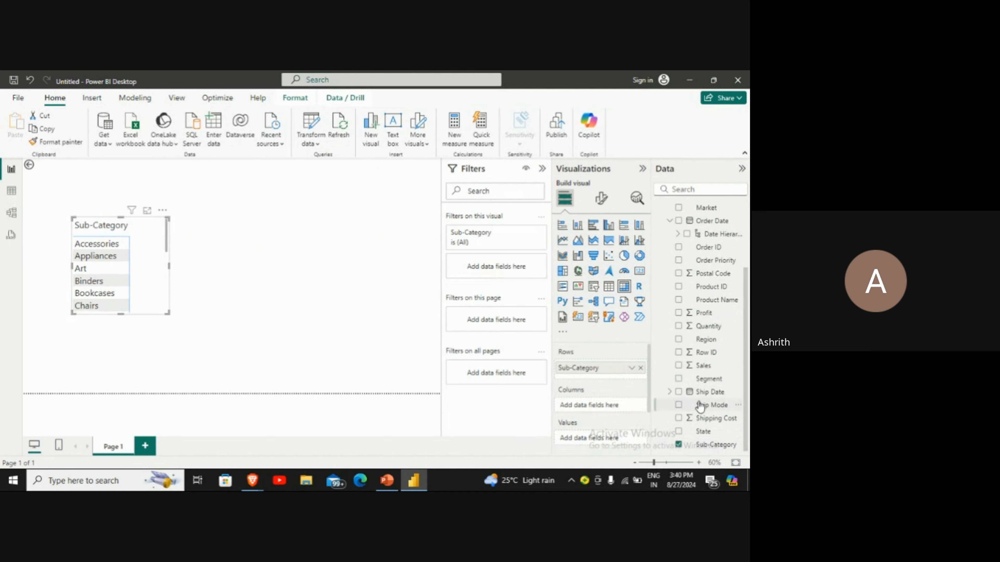
{"action": "scroll", "coordinate": [630, 392], "scroll_direction": "down", "scroll_amount": 2}
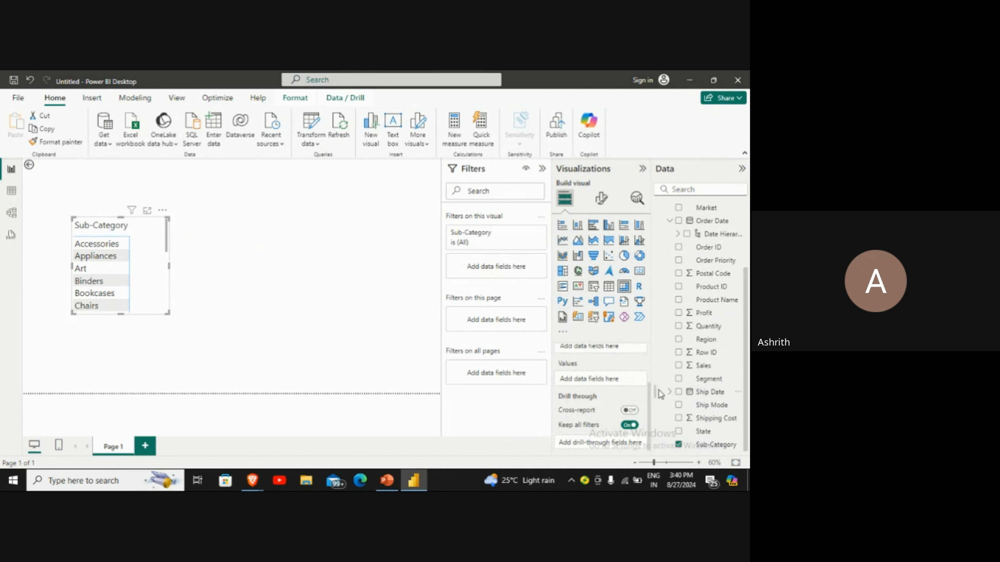
{"action": "left_click_drag", "start_coordinate": [703, 431], "coordinate": [616, 384]}
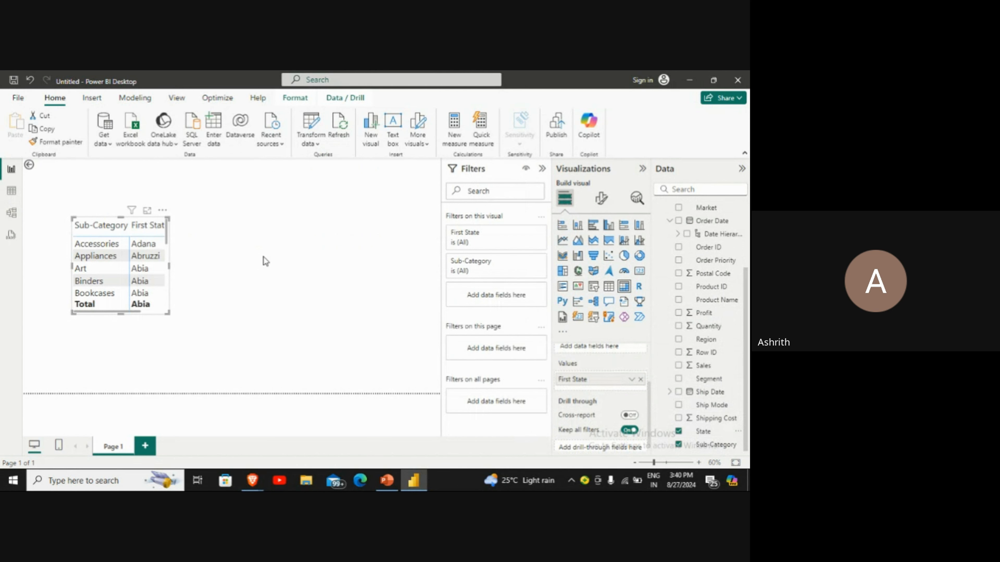
{"action": "left_click", "coordinate": [640, 380]}
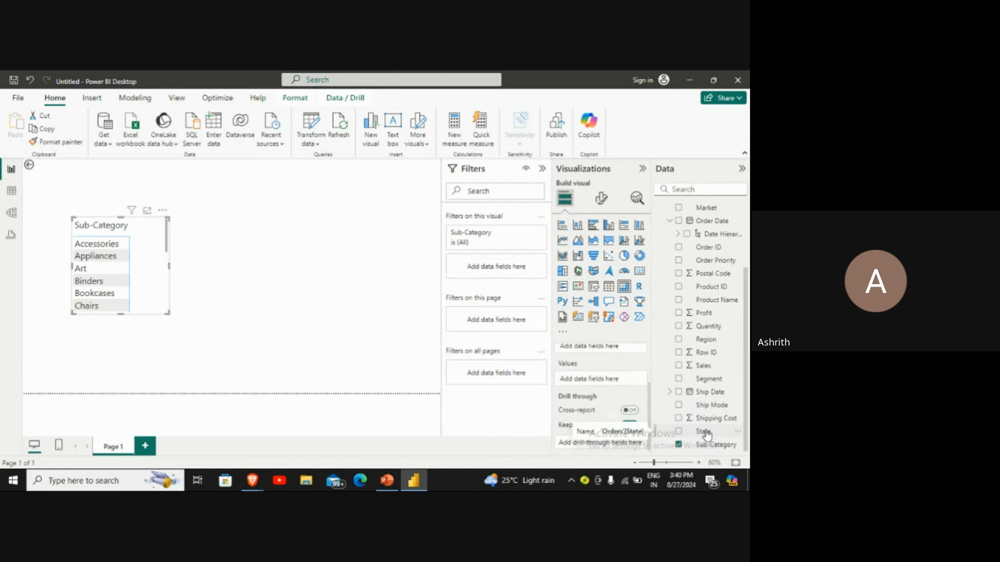
Step: Add Sales, Quantity and Profit to the matrix's values in that order
{"action": "left_click_drag", "start_coordinate": [708, 370], "coordinate": [631, 381]}
{"action": "left_click_drag", "start_coordinate": [722, 317], "coordinate": [631, 382]}
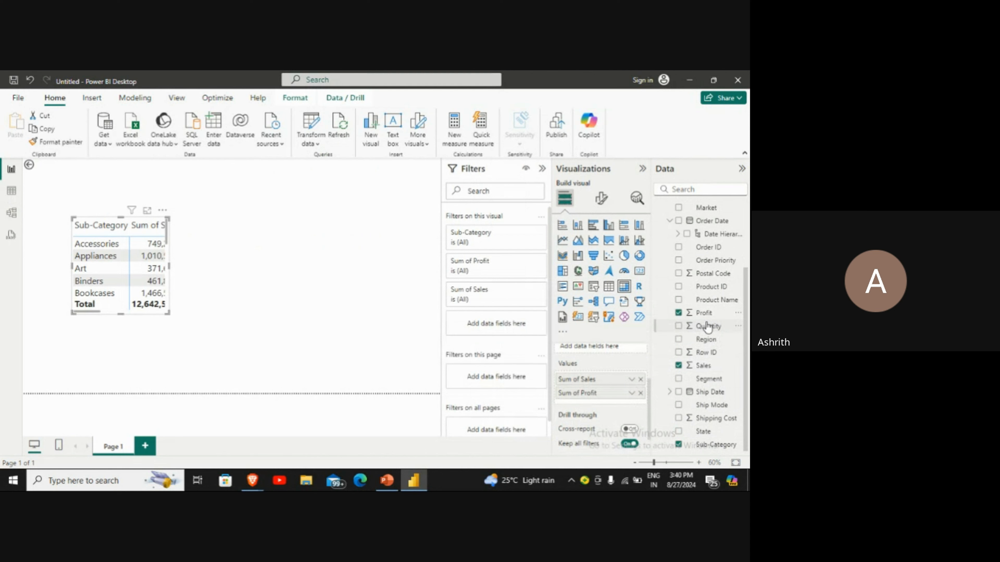
{"action": "left_click_drag", "start_coordinate": [707, 327], "coordinate": [620, 397]}
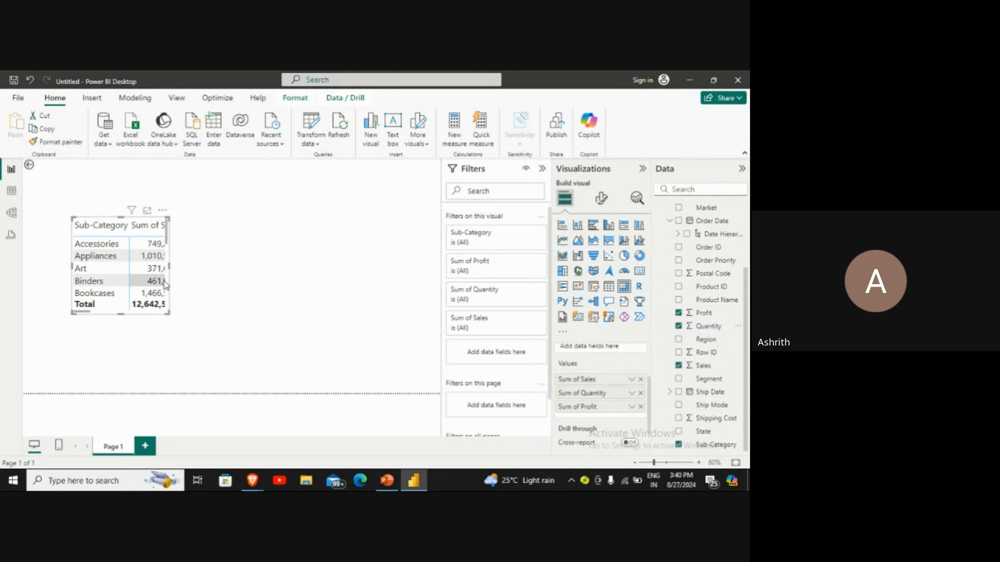
Step: Move the matrix to the top of the page and resize it to fit all three value columns and most sub-category rows
{"action": "left_click", "coordinate": [172, 315]}
{"action": "left_click", "coordinate": [147, 261]}
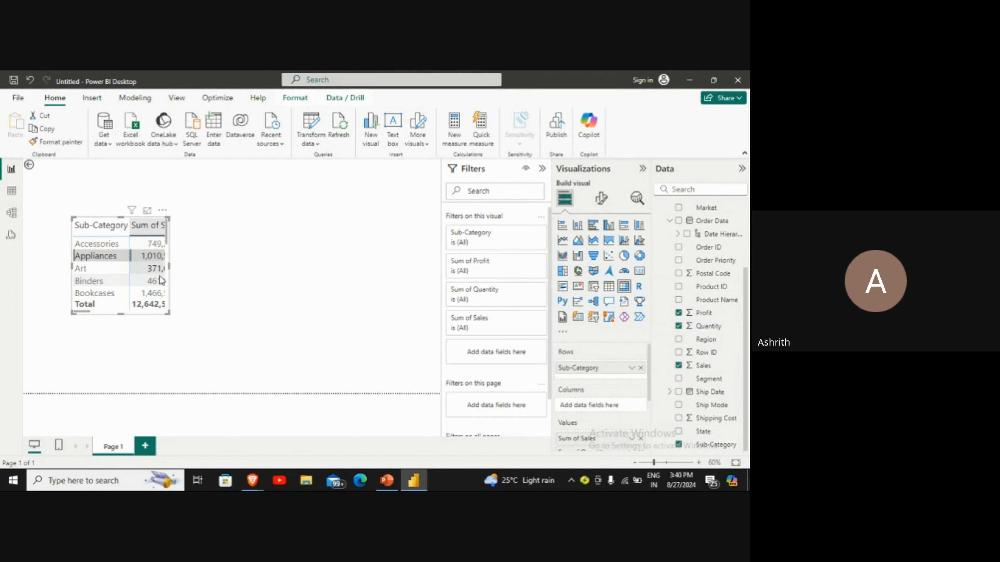
{"action": "left_click_drag", "start_coordinate": [168, 312], "coordinate": [256, 441]}
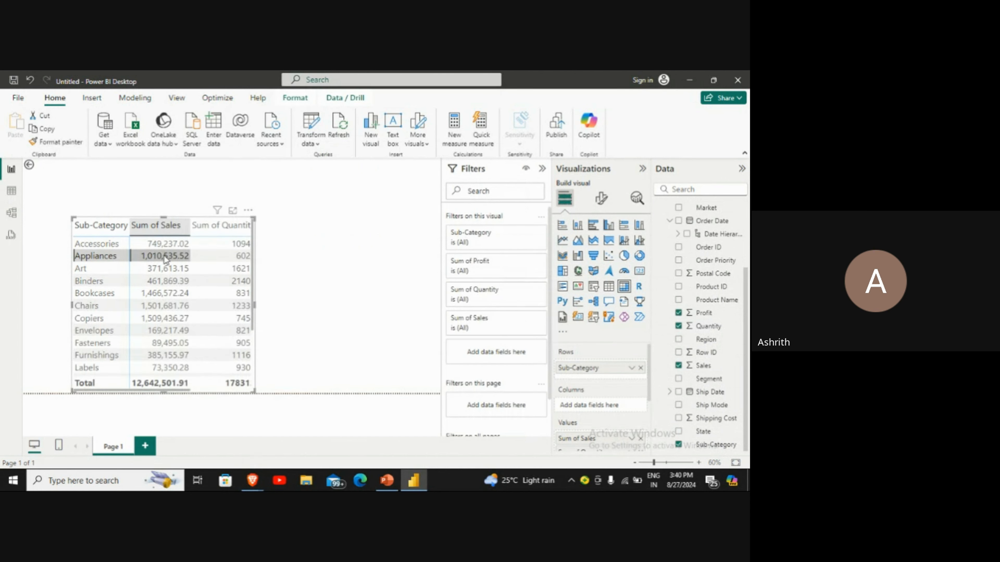
{"action": "left_click_drag", "start_coordinate": [168, 261], "coordinate": [174, 215]}
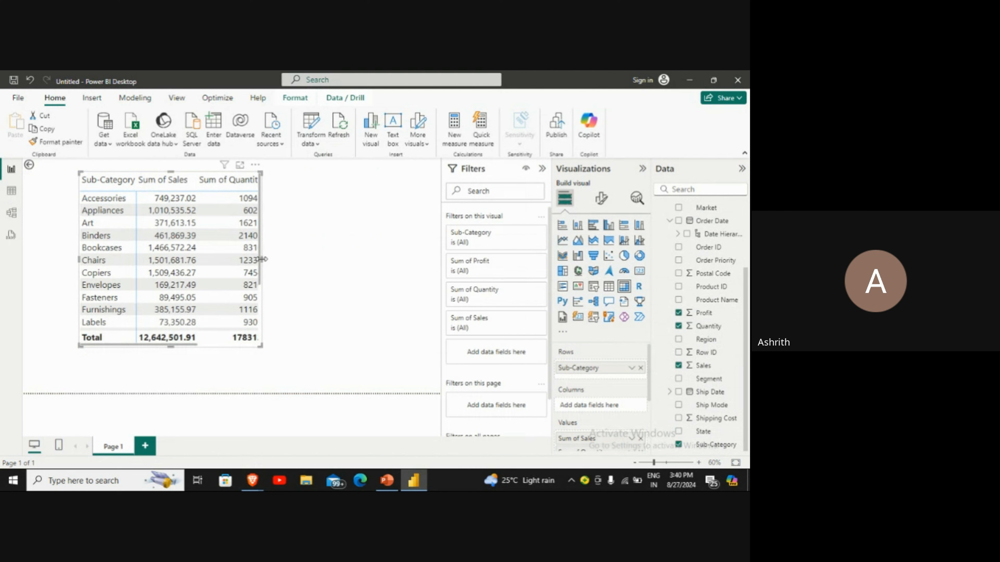
{"action": "left_click_drag", "start_coordinate": [262, 259], "coordinate": [431, 262]}
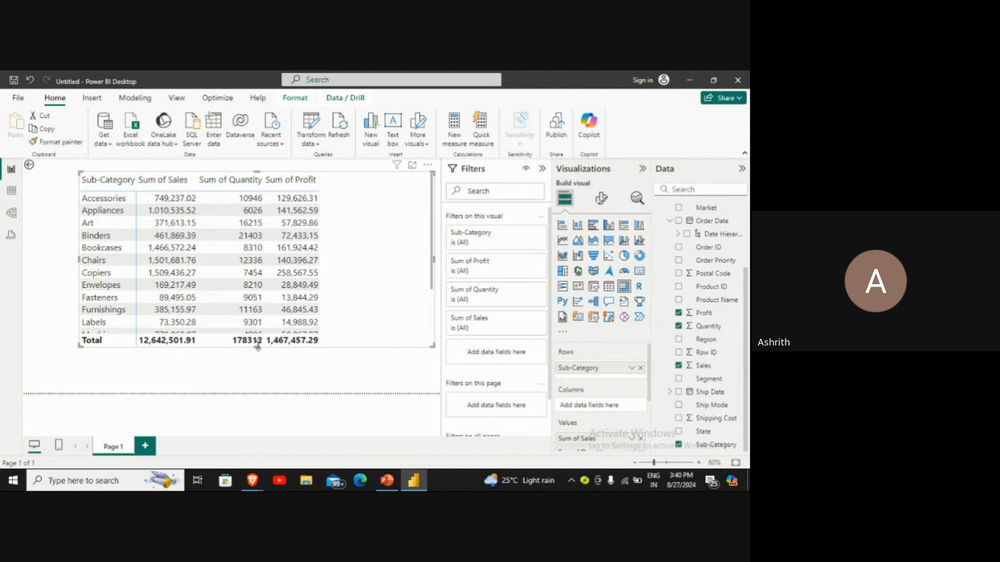
{"action": "left_click_drag", "start_coordinate": [258, 346], "coordinate": [258, 387]}
{"action": "left_click_drag", "start_coordinate": [256, 298], "coordinate": [256, 293]}
{"action": "left_click_drag", "start_coordinate": [432, 273], "coordinate": [333, 275]}
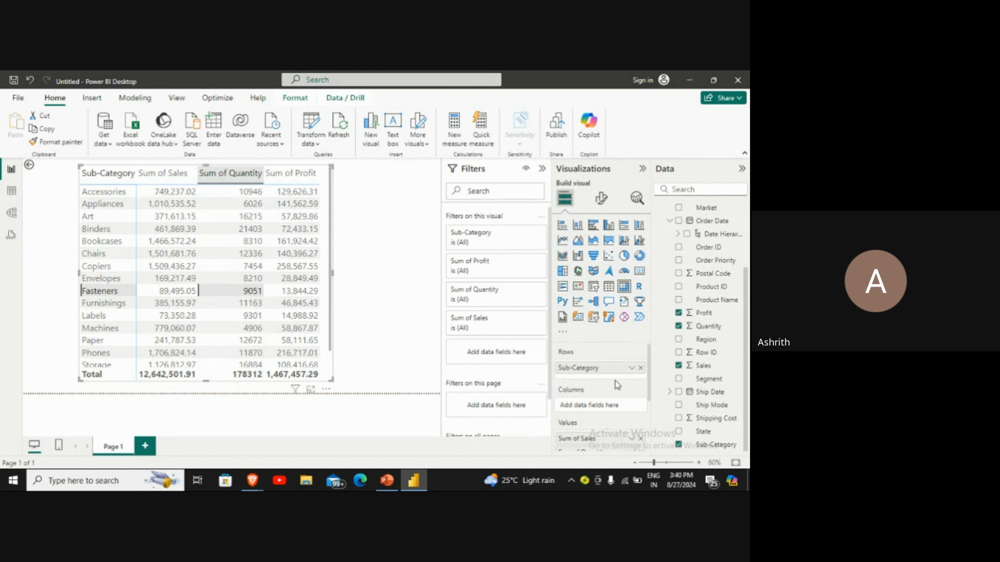
Step: Remove Sum of Quantity and Sum of Profit from the matrix's values, keeping only Sum of Sales
{"action": "scroll", "coordinate": [616, 380], "scroll_direction": "down", "scroll_amount": 3}
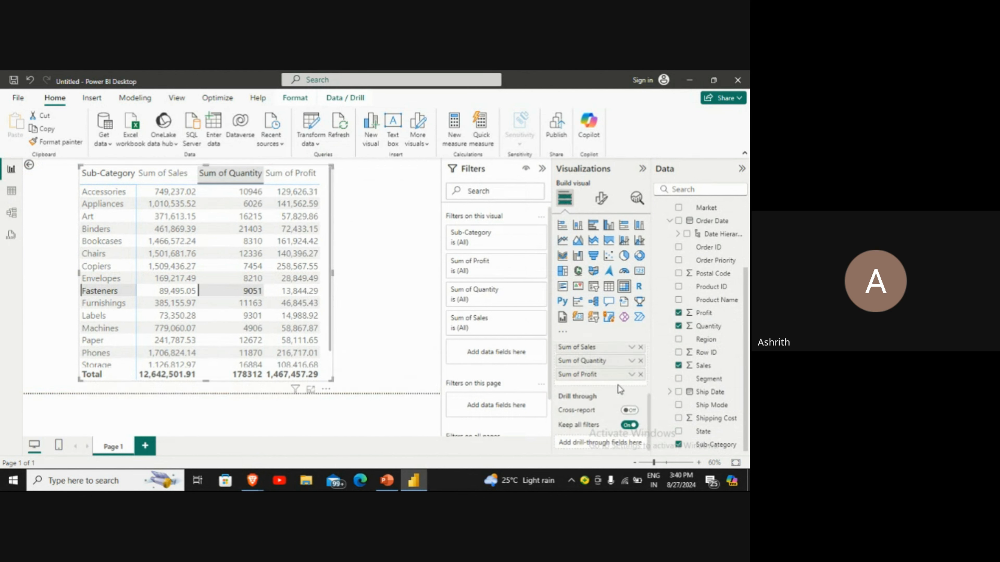
{"action": "left_click", "coordinate": [640, 361]}
{"action": "left_click", "coordinate": [640, 374]}
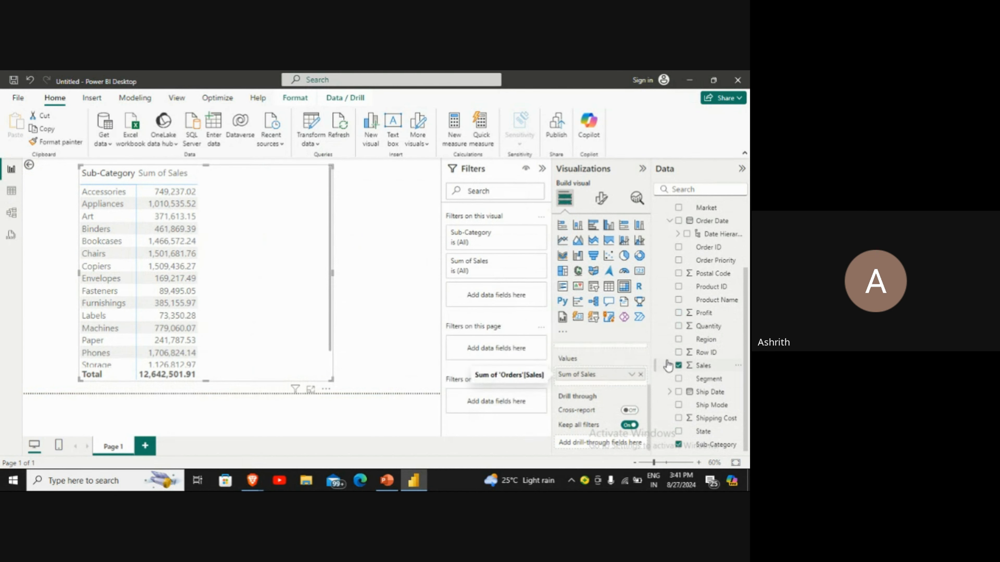
Step: Add Segment to the matrix's columns, and widen the visual until the whole Total column fits
{"action": "scroll", "coordinate": [648, 386], "scroll_direction": "up", "scroll_amount": 1}
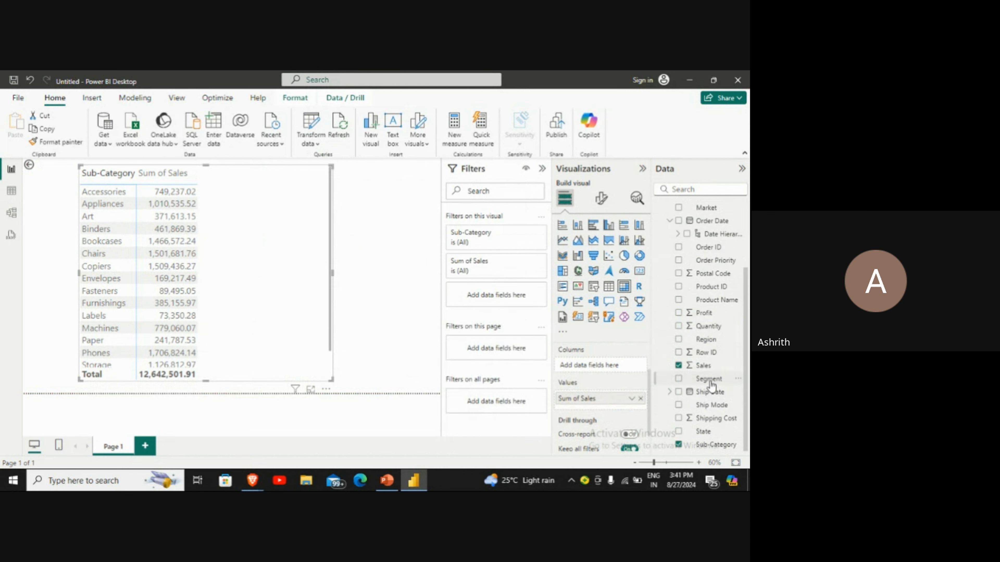
{"action": "left_click_drag", "start_coordinate": [710, 384], "coordinate": [624, 372]}
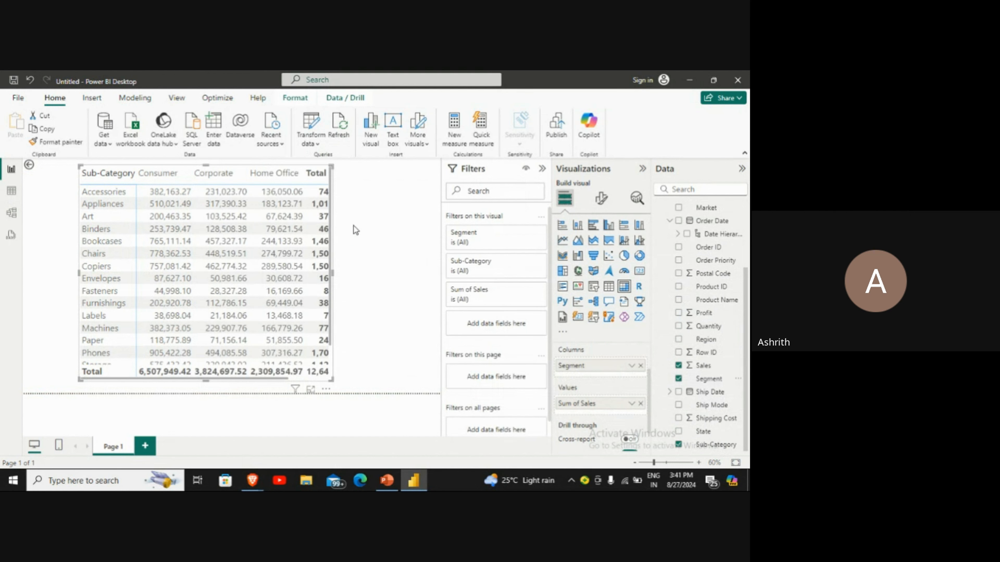
{"action": "left_click_drag", "start_coordinate": [334, 271], "coordinate": [385, 283]}
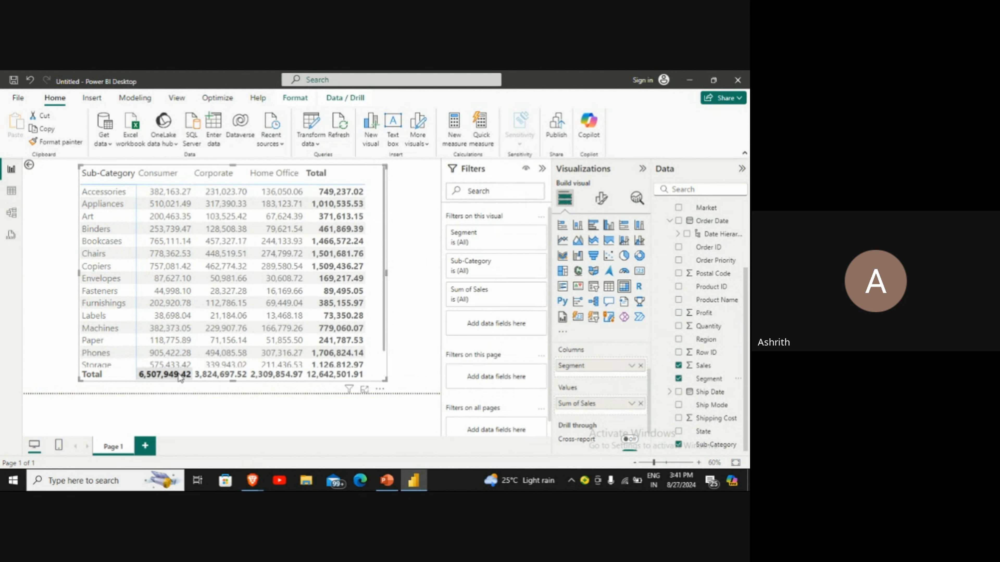
{"action": "left_click", "coordinate": [426, 219]}
{"action": "left_click", "coordinate": [369, 182]}
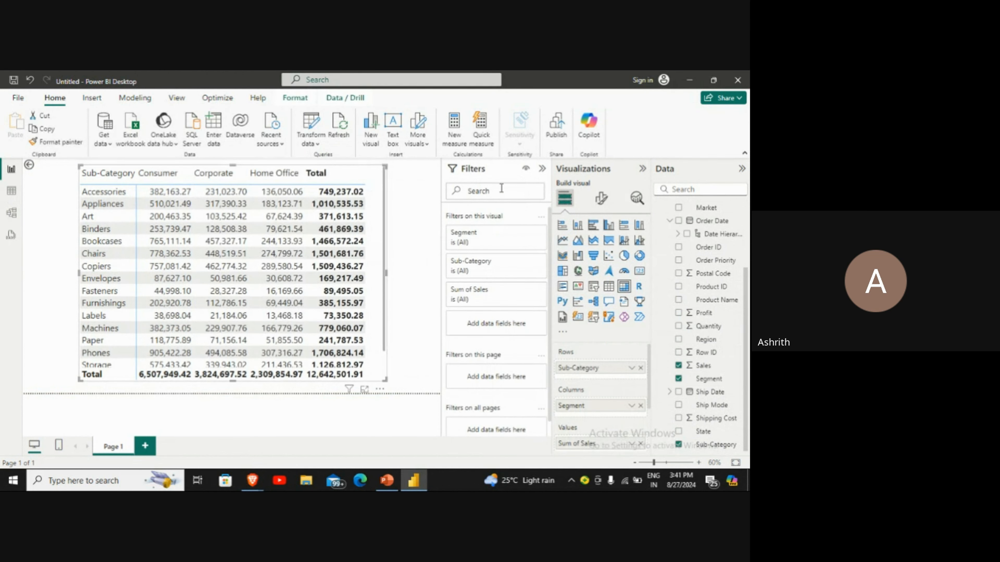
Step: Turn off the matrix's column subtotals and row subtotals
{"action": "left_click", "coordinate": [601, 201]}
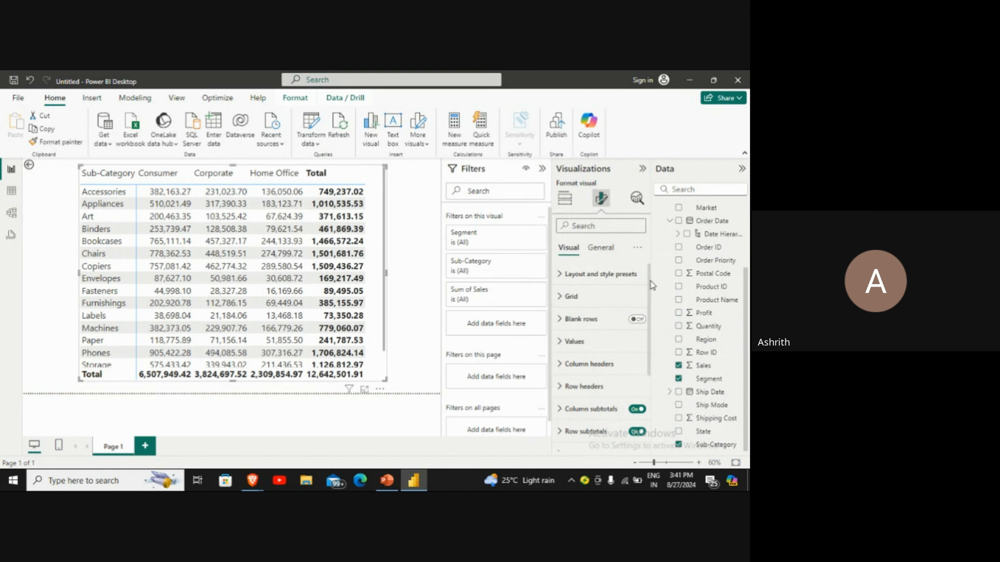
{"action": "scroll", "coordinate": [604, 344], "scroll_direction": "down", "scroll_amount": 3}
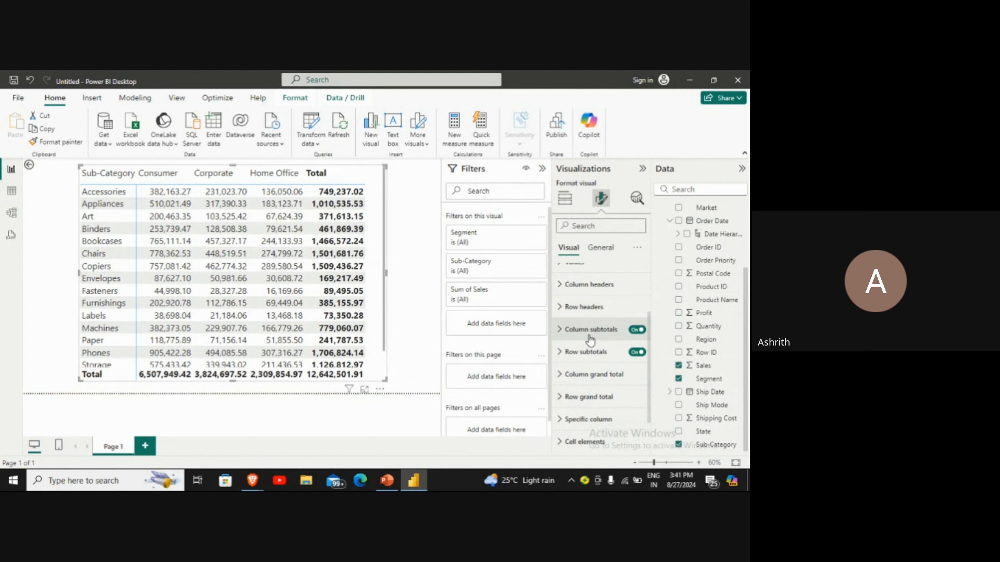
{"action": "left_click", "coordinate": [589, 334]}
{"action": "left_click", "coordinate": [635, 330]}
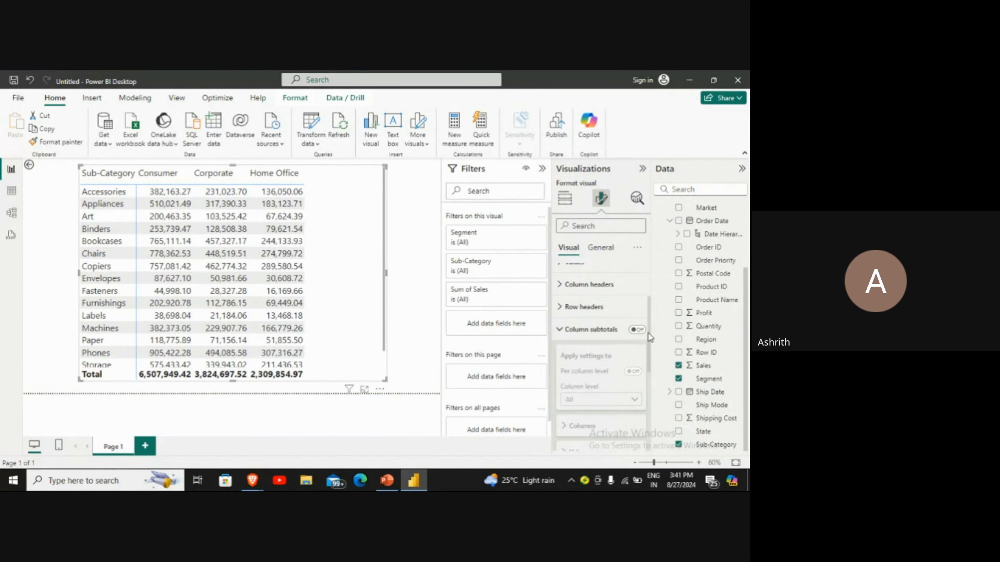
{"action": "left_click_drag", "start_coordinate": [648, 332], "coordinate": [646, 384]}
{"action": "left_click", "coordinate": [636, 396]}
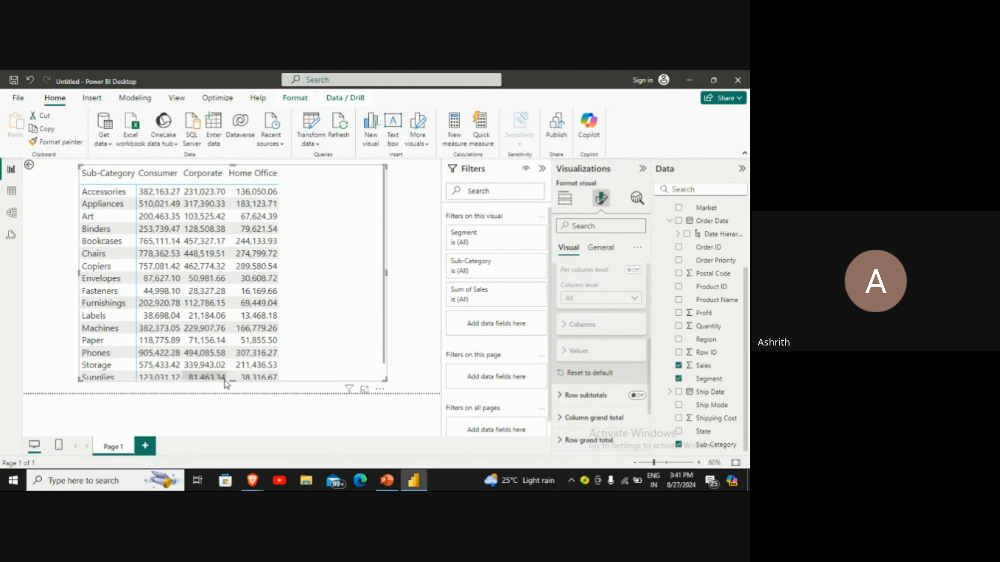
Step: Extend the matrix down to the page's lower edge and narrow it to end just after the Home Office column
{"action": "left_click_drag", "start_coordinate": [231, 380], "coordinate": [231, 401]}
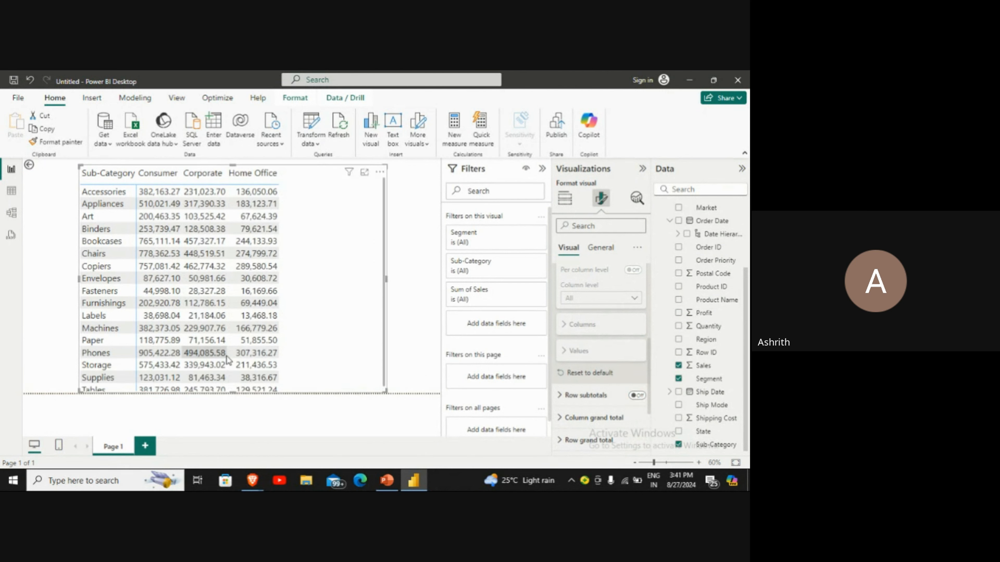
{"action": "left_click_drag", "start_coordinate": [227, 354], "coordinate": [232, 347]}
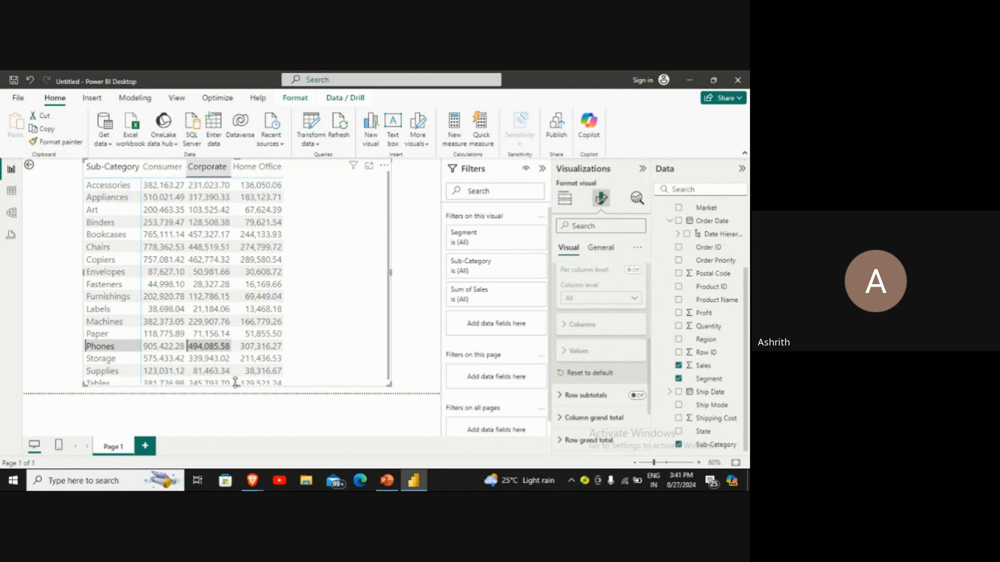
{"action": "left_click_drag", "start_coordinate": [237, 387], "coordinate": [236, 400]}
{"action": "left_click", "coordinate": [67, 286]}
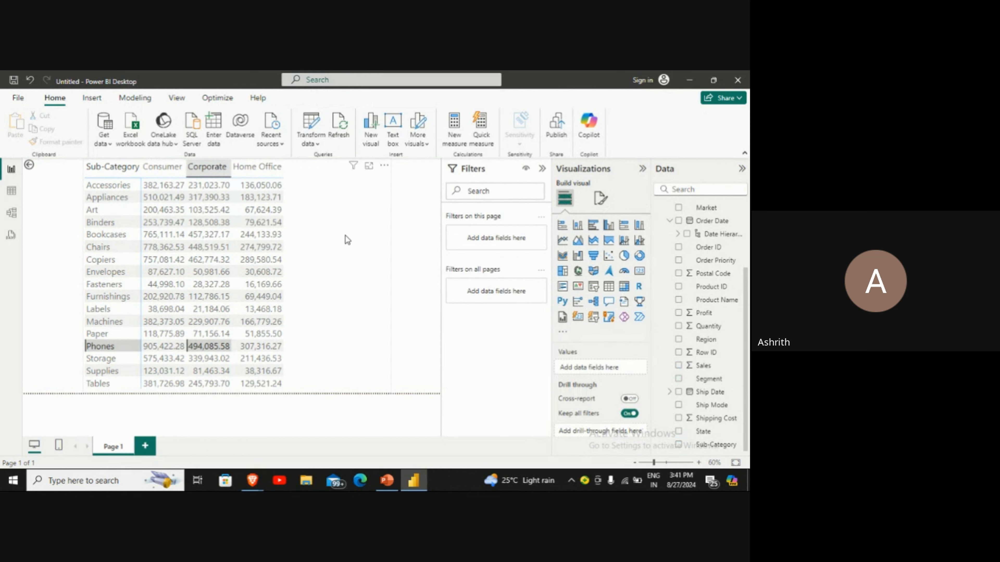
{"action": "left_click", "coordinate": [268, 213]}
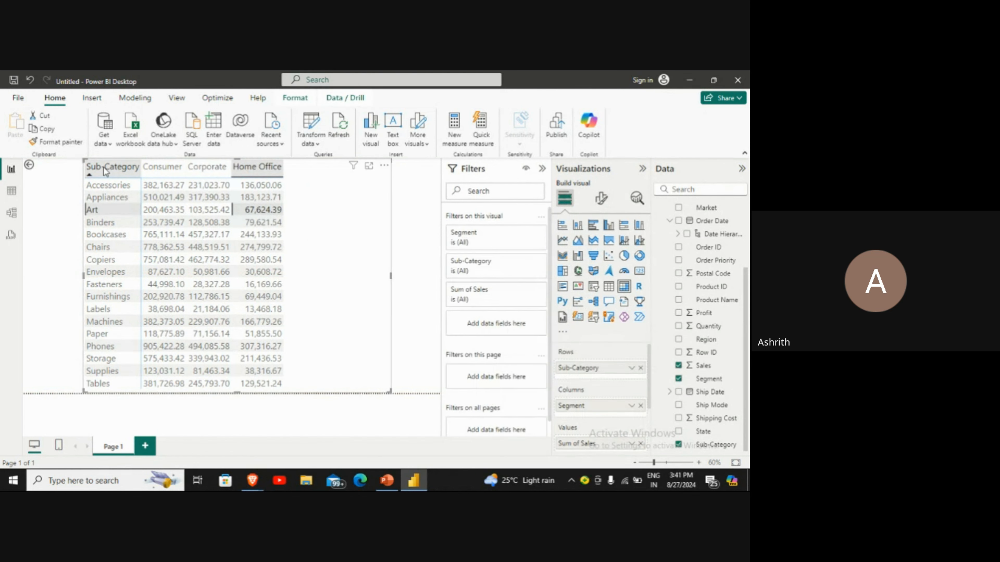
{"action": "left_click_drag", "start_coordinate": [390, 276], "coordinate": [290, 263]}
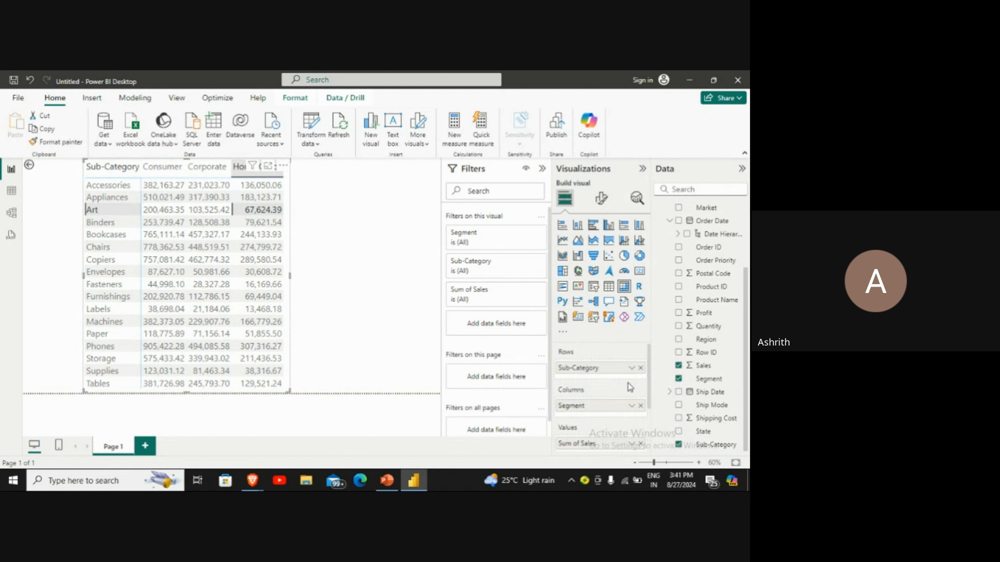
Step: Turn the matrix's column subtotals and row subtotals back on
{"action": "left_click", "coordinate": [601, 198]}
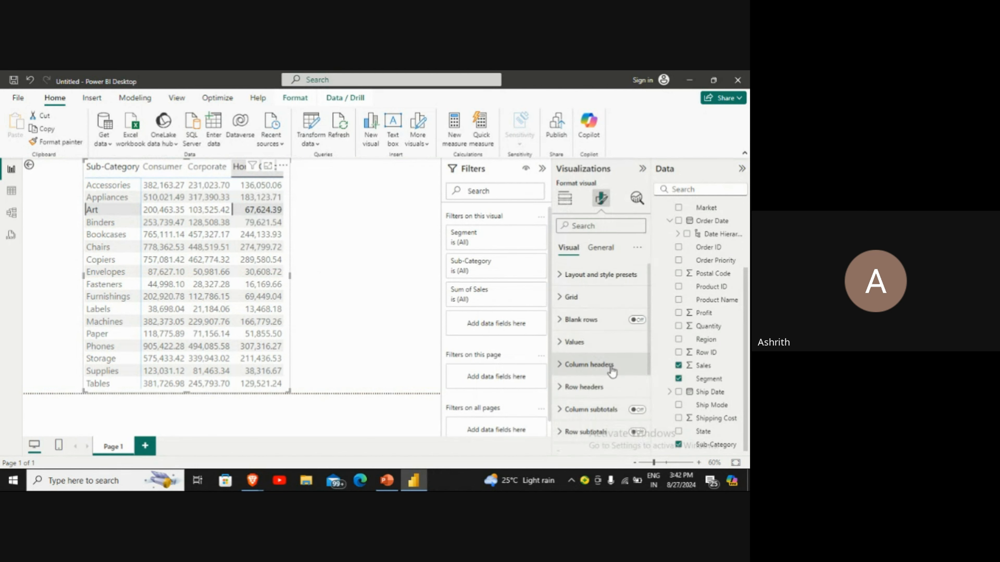
{"action": "left_click", "coordinate": [627, 394]}
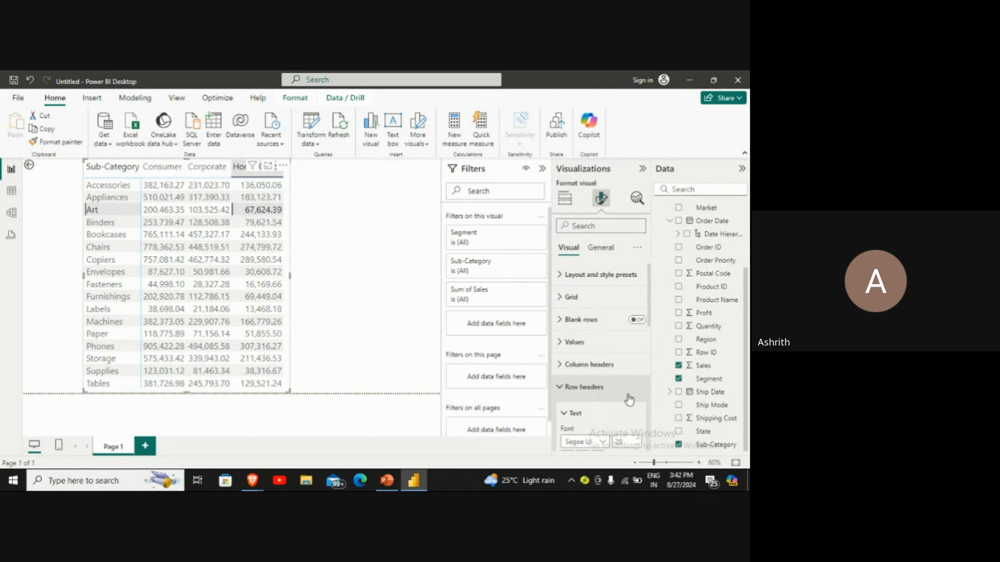
{"action": "scroll", "coordinate": [629, 399], "scroll_direction": "down", "scroll_amount": 10}
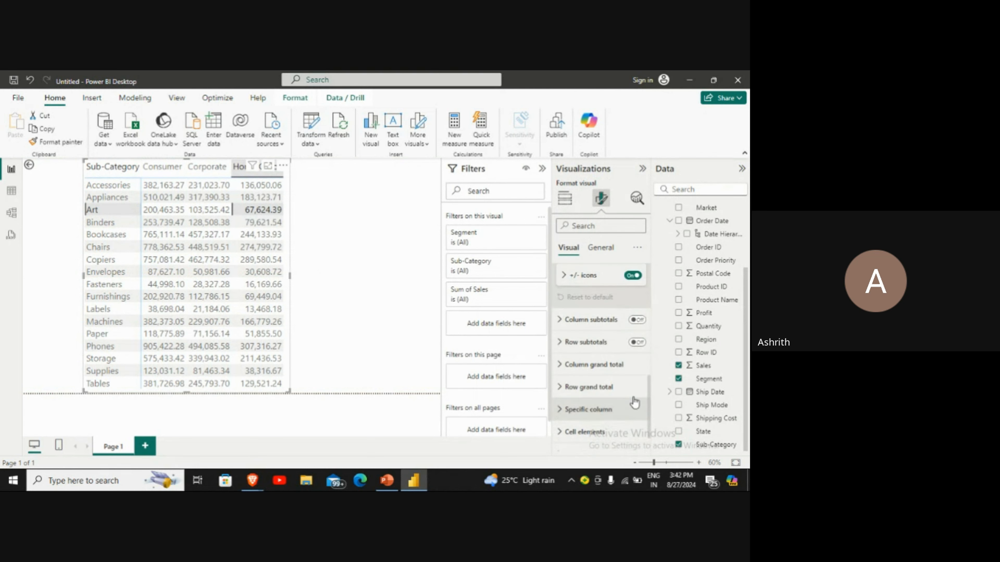
{"action": "left_click", "coordinate": [636, 320]}
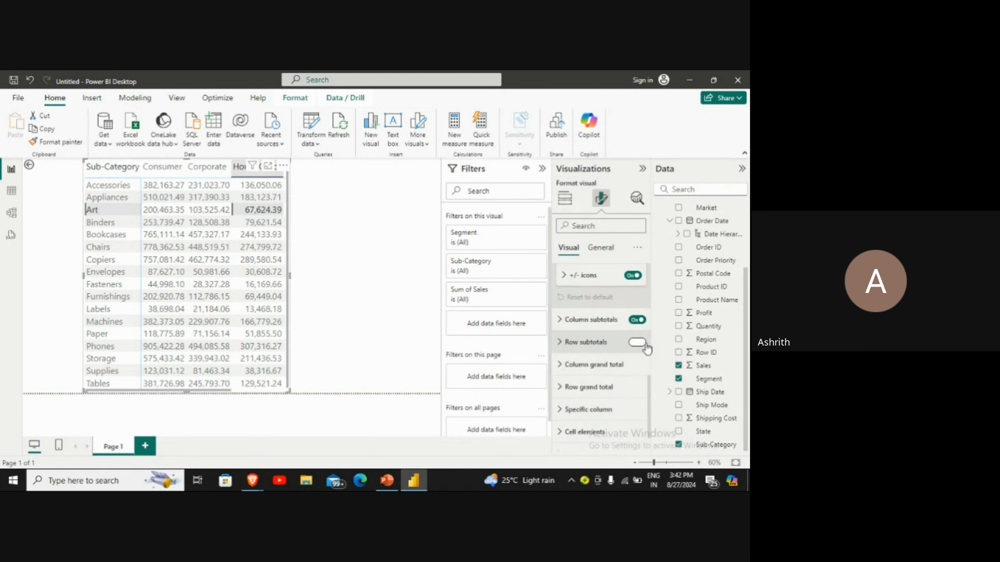
Step: Format the column subtotal values with purple text and a grey background, and apply the formatting to labels
{"action": "left_click", "coordinate": [584, 322]}
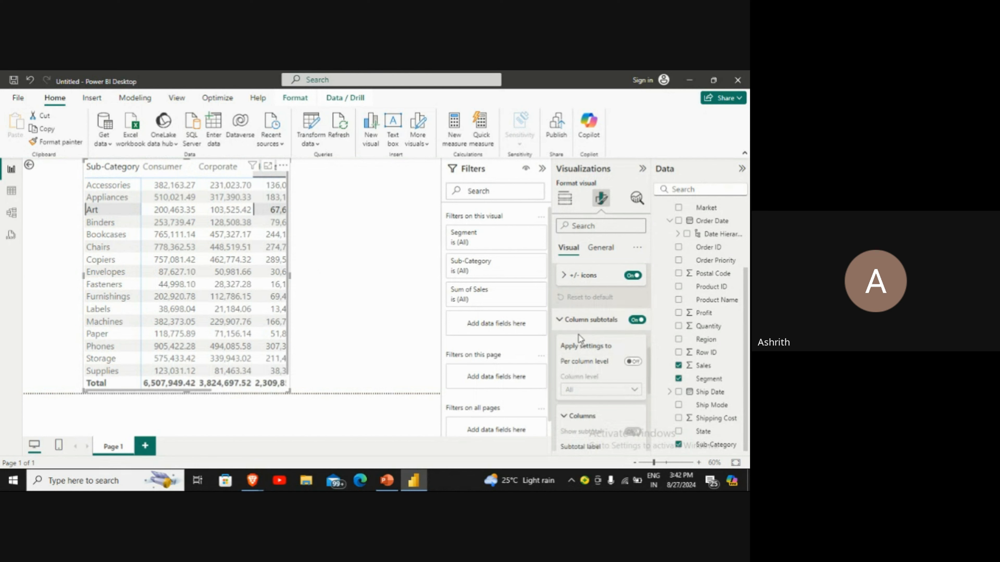
{"action": "scroll", "coordinate": [586, 334], "scroll_direction": "down", "scroll_amount": 3}
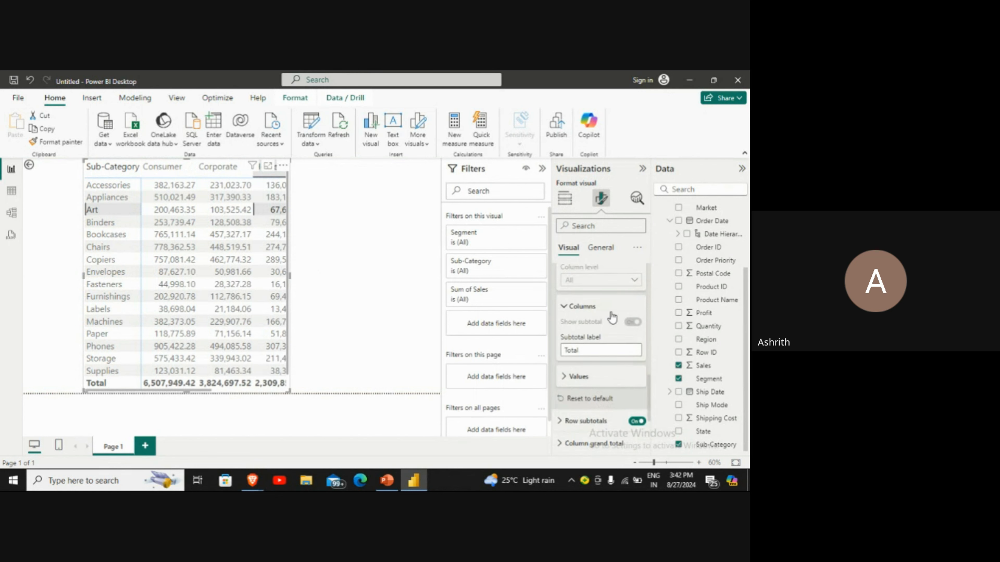
{"action": "scroll", "coordinate": [579, 315], "scroll_direction": "up", "scroll_amount": 3}
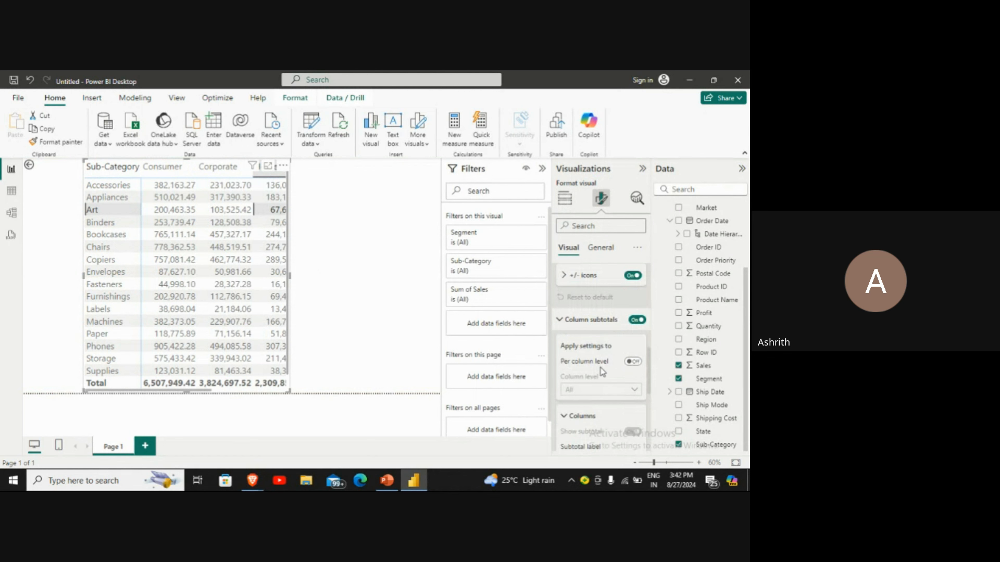
{"action": "scroll", "coordinate": [600, 370], "scroll_direction": "down", "scroll_amount": 3}
{"action": "left_click", "coordinate": [590, 378]}
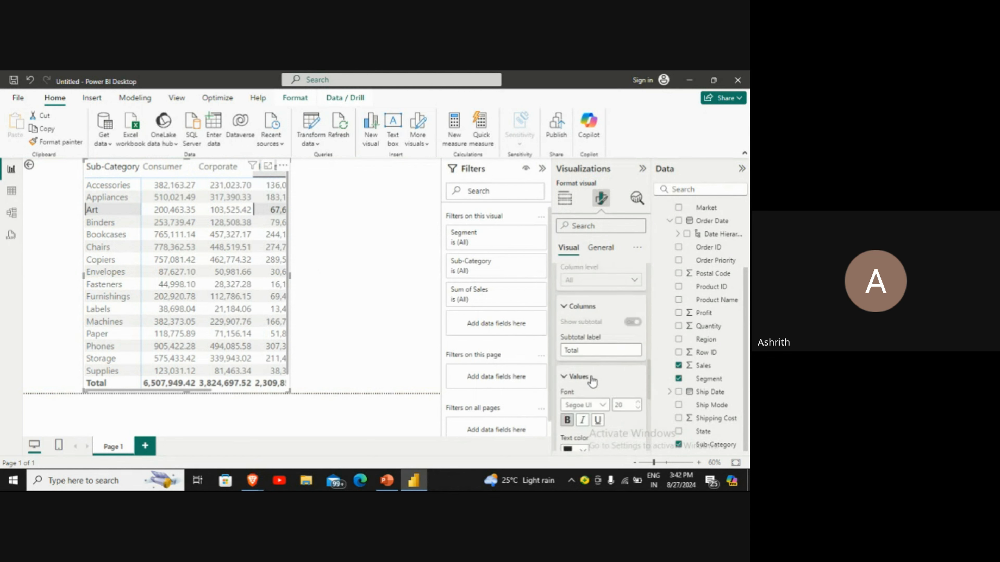
{"action": "scroll", "coordinate": [592, 381], "scroll_direction": "down", "scroll_amount": 3}
{"action": "left_click", "coordinate": [583, 341]}
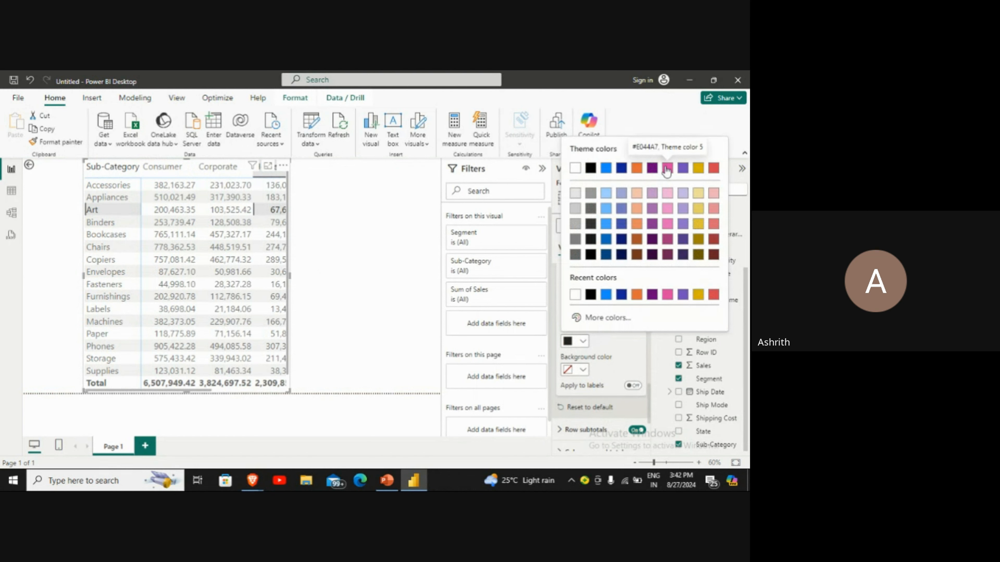
{"action": "left_click", "coordinate": [682, 168]}
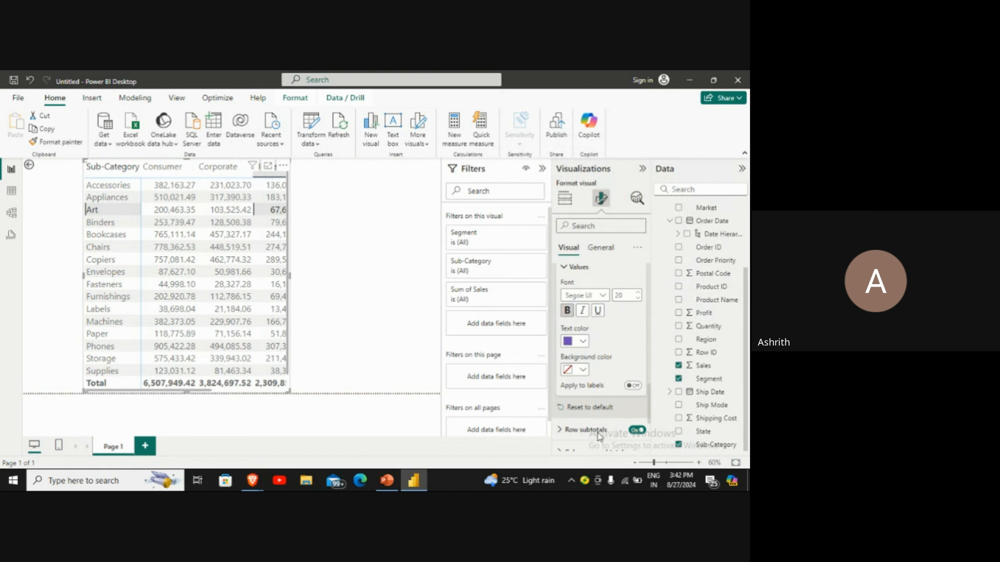
{"action": "left_click", "coordinate": [583, 370]}
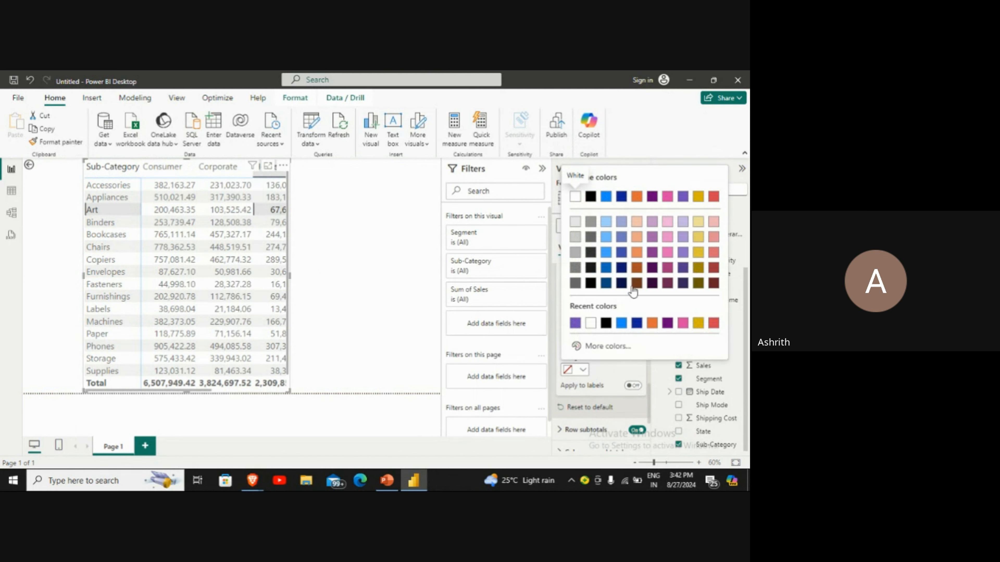
{"action": "left_click", "coordinate": [575, 269]}
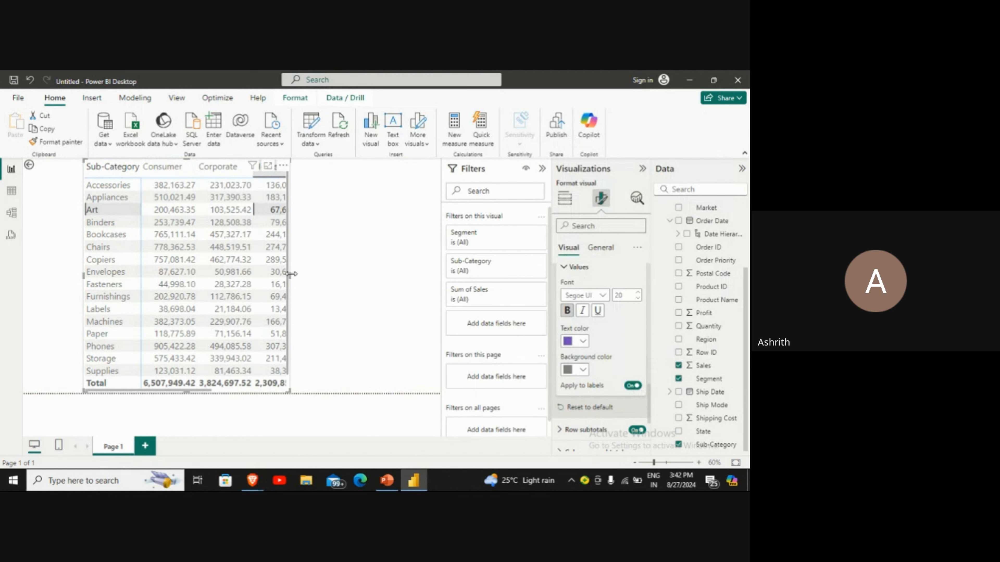
Step: Widen the matrix until the whole Total column fits, and check its formatting down the rows
{"action": "left_click_drag", "start_coordinate": [290, 275], "coordinate": [411, 277]}
{"action": "scroll", "coordinate": [330, 248], "scroll_direction": "down", "scroll_amount": 2}
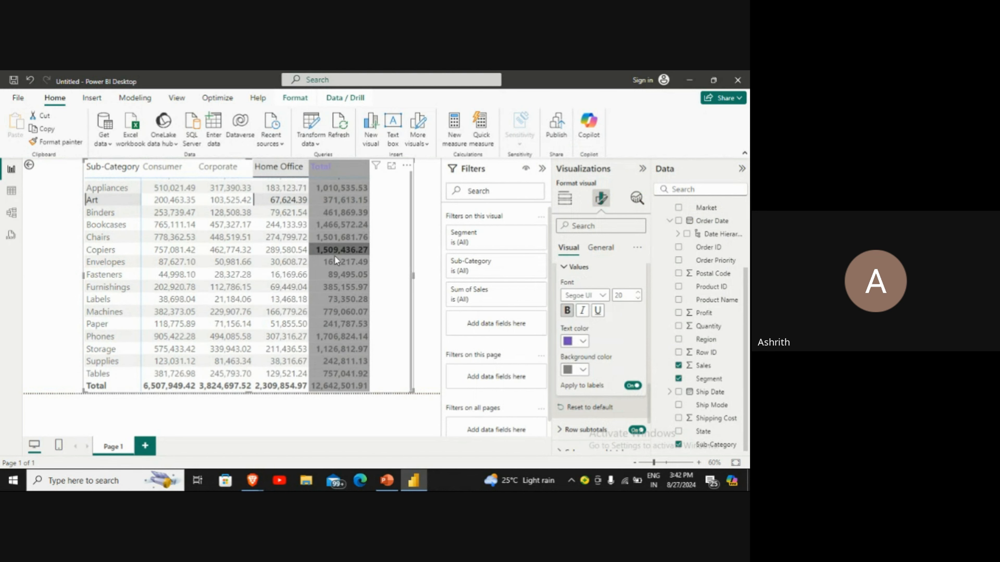
{"action": "scroll", "coordinate": [341, 280], "scroll_direction": "up", "scroll_amount": 1}
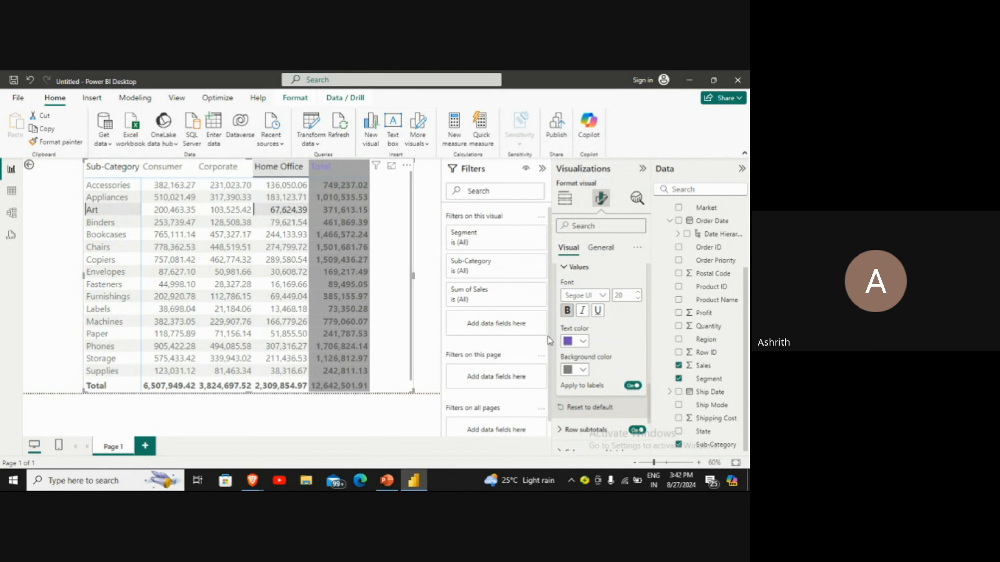
Step: Format the row subtotal values with pink text and a white background, apply it to labels, and check the Total row
{"action": "left_click", "coordinate": [565, 270]}
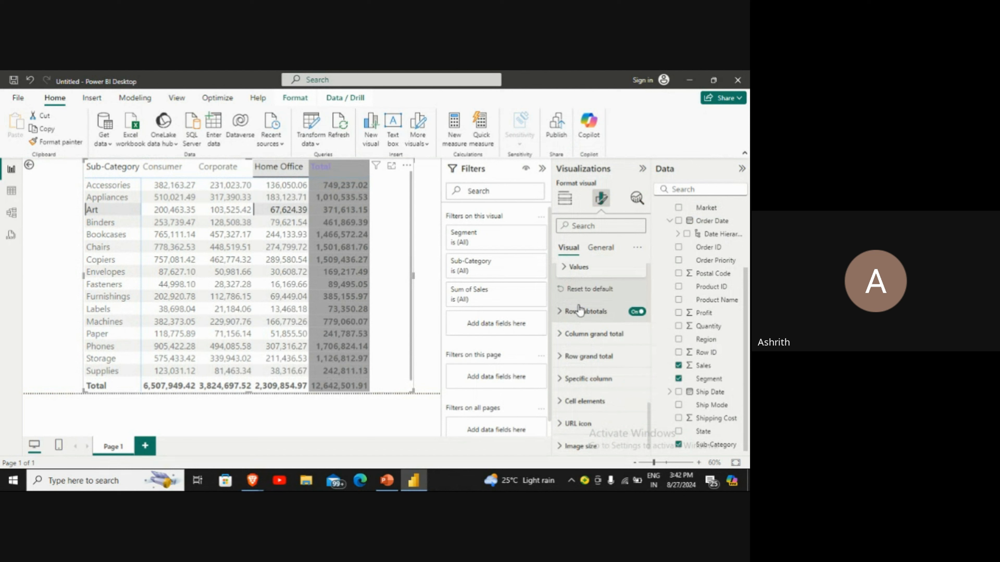
{"action": "left_click", "coordinate": [566, 310]}
{"action": "scroll", "coordinate": [567, 313], "scroll_direction": "down", "scroll_amount": 2}
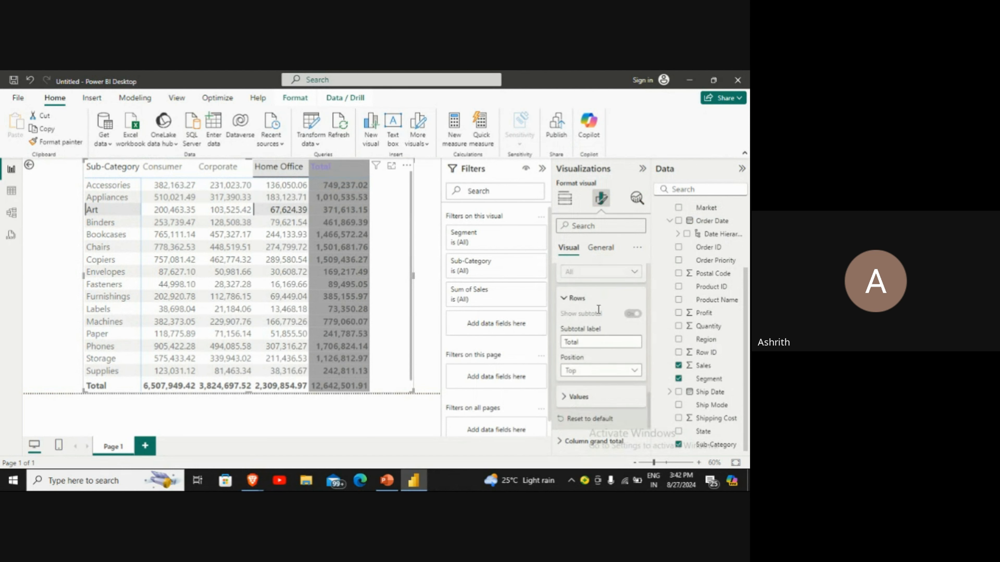
{"action": "left_click", "coordinate": [586, 397]}
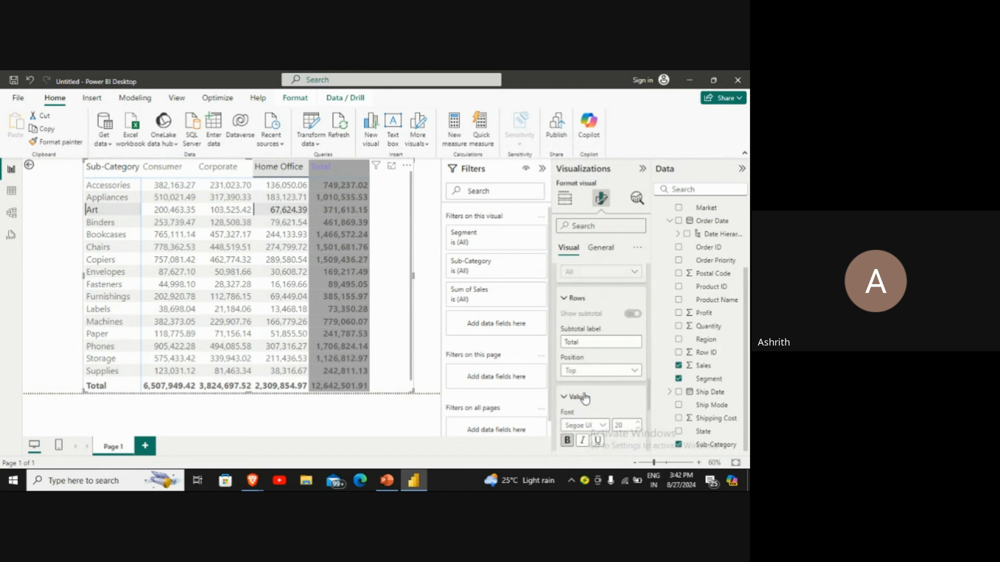
{"action": "left_click", "coordinate": [587, 364]}
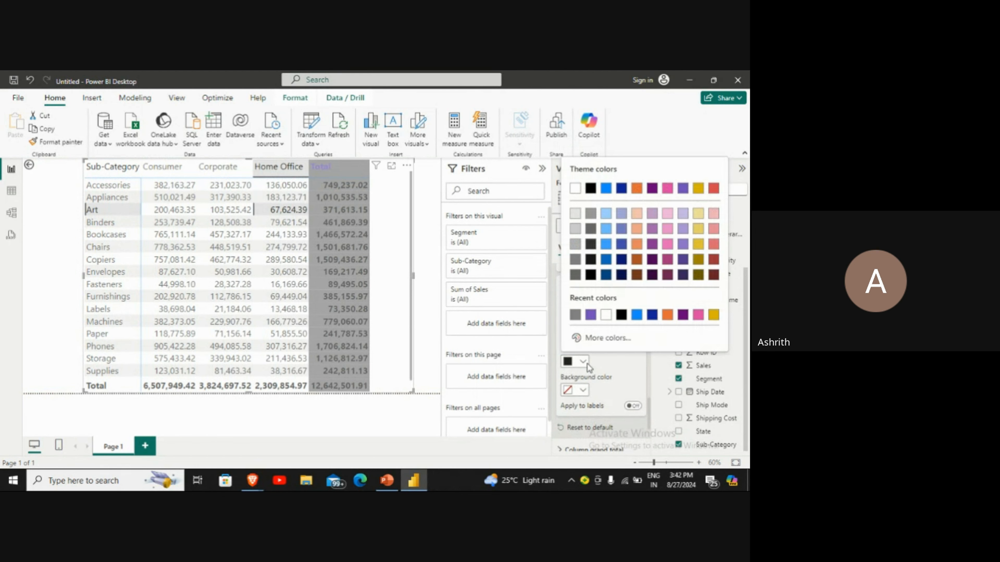
{"action": "left_click", "coordinate": [698, 315]}
{"action": "left_click", "coordinate": [583, 389]}
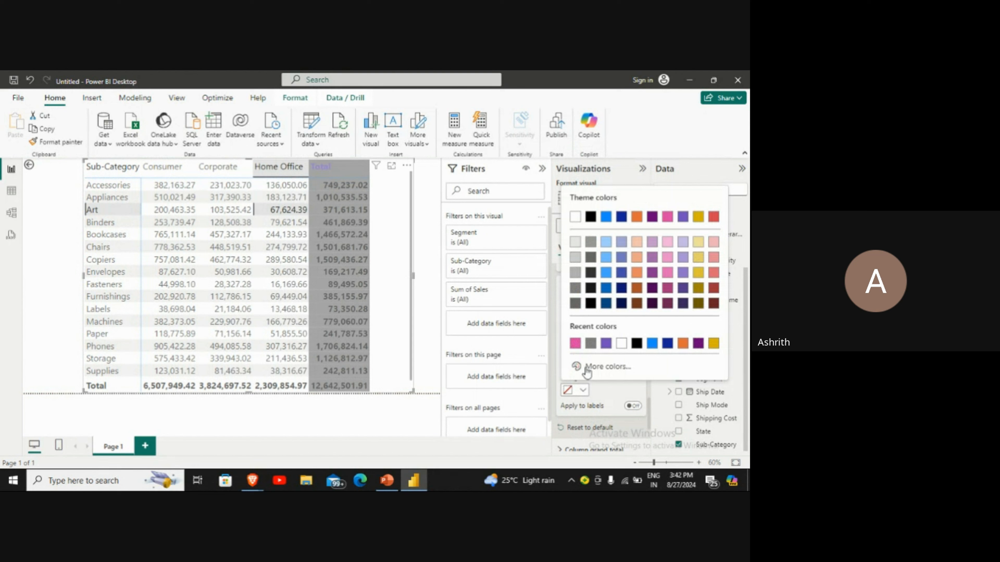
{"action": "left_click", "coordinate": [621, 343]}
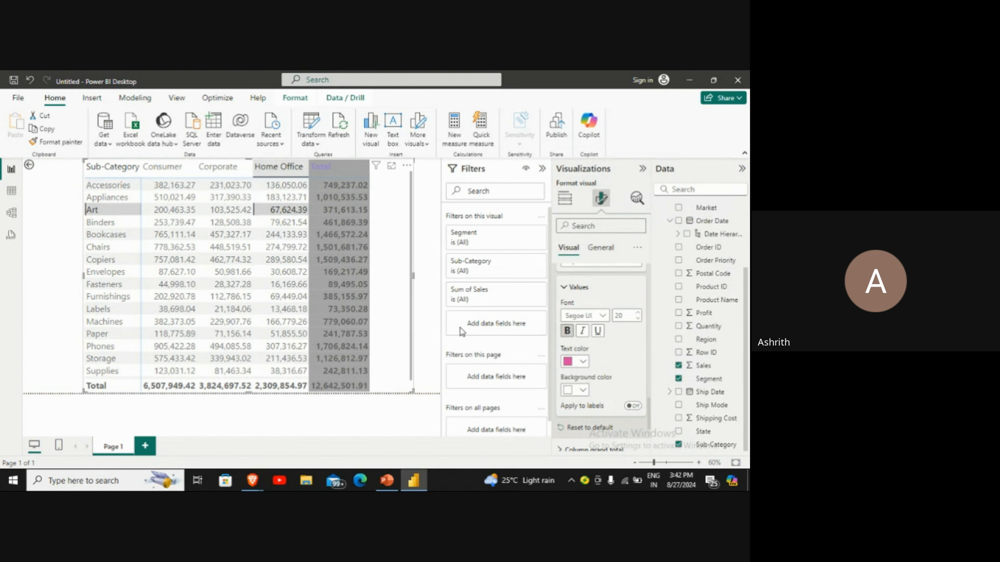
{"action": "left_click", "coordinate": [637, 406]}
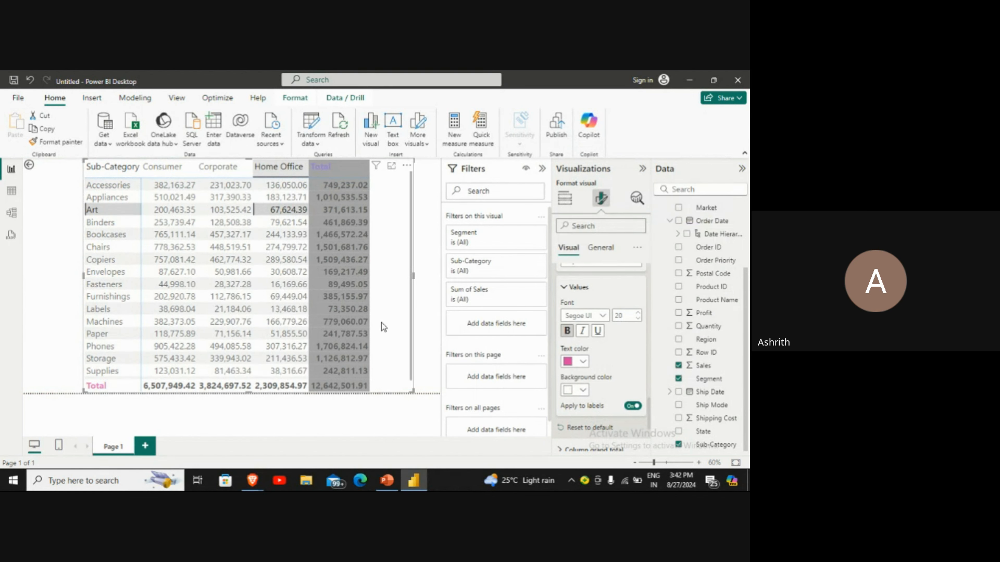
{"action": "scroll", "coordinate": [369, 322], "scroll_direction": "down", "scroll_amount": 1}
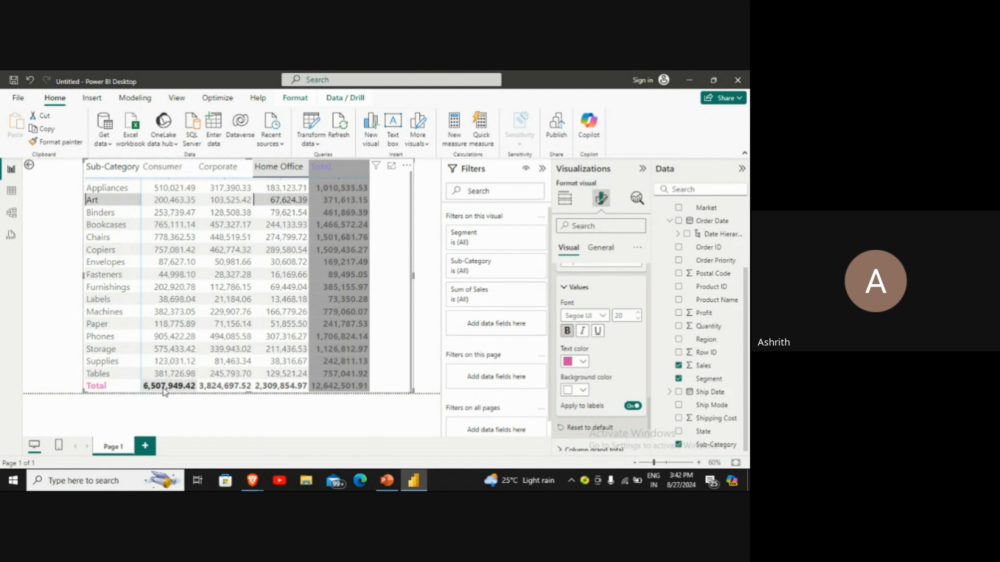
{"action": "scroll", "coordinate": [344, 322], "scroll_direction": "up", "scroll_amount": 1}
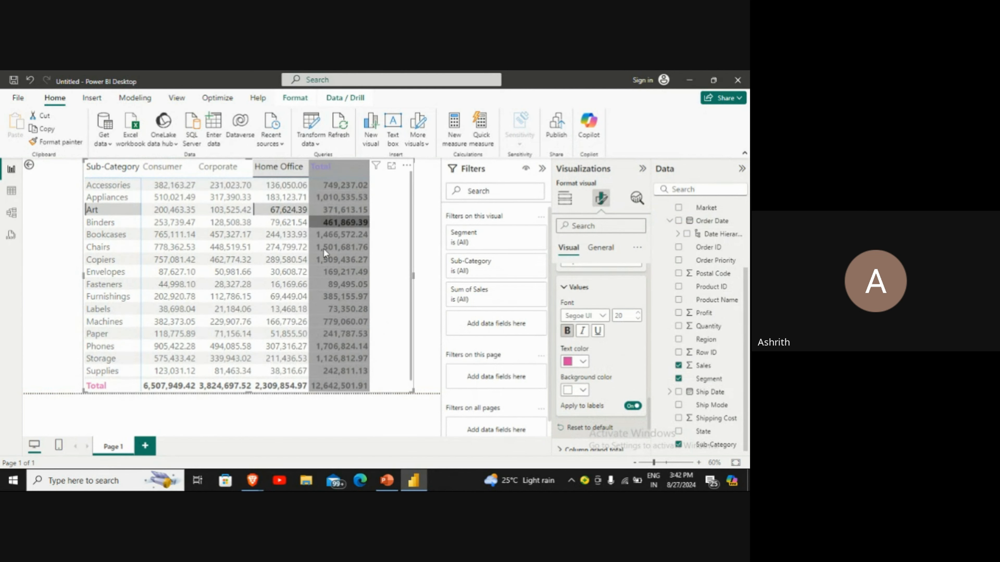
{"action": "scroll", "coordinate": [331, 338], "scroll_direction": "down", "scroll_amount": 1}
{"action": "left_click", "coordinate": [172, 274]}
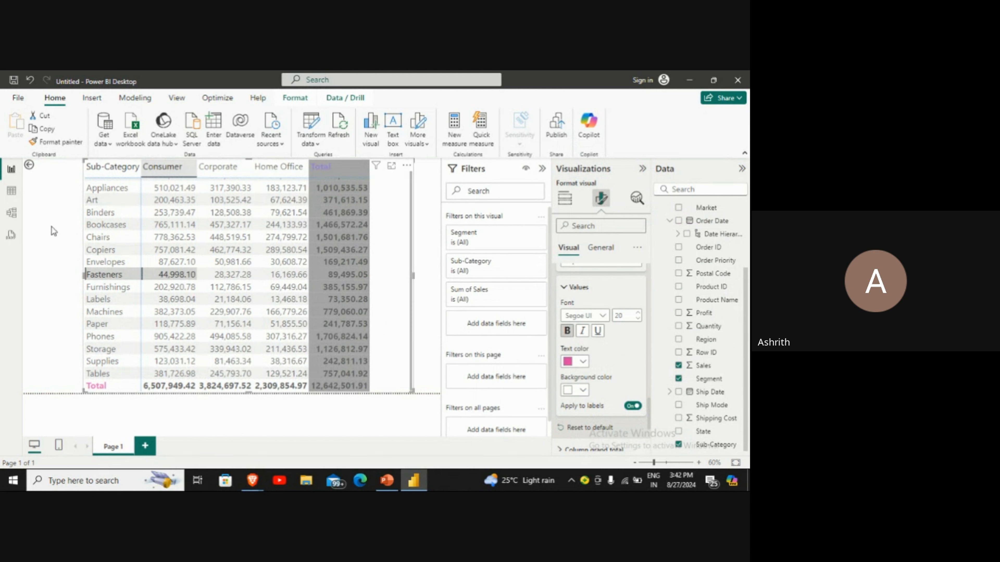
Step: Reset the matrix's column subtotal formatting to default
{"action": "left_click", "coordinate": [44, 224]}
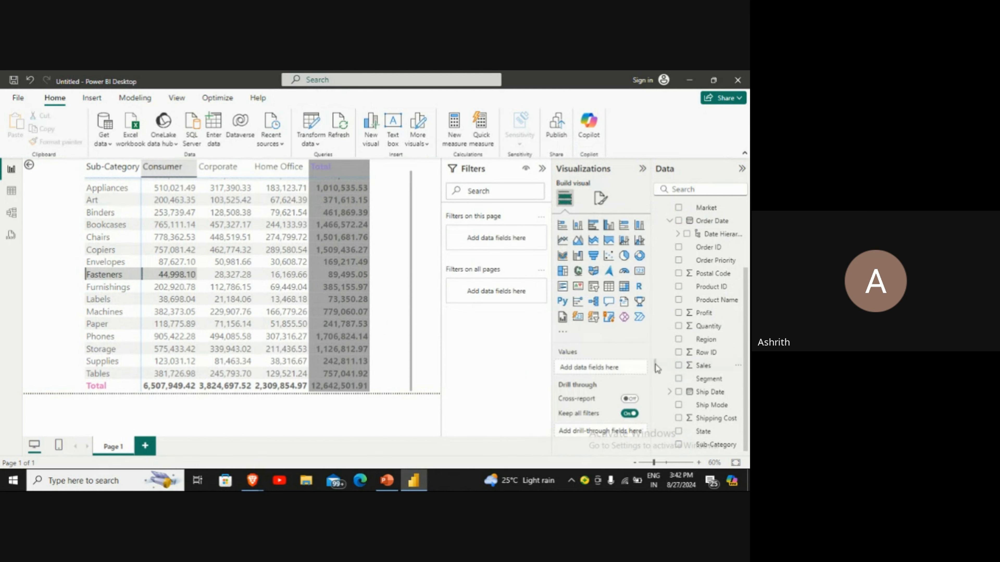
{"action": "left_click", "coordinate": [601, 198]}
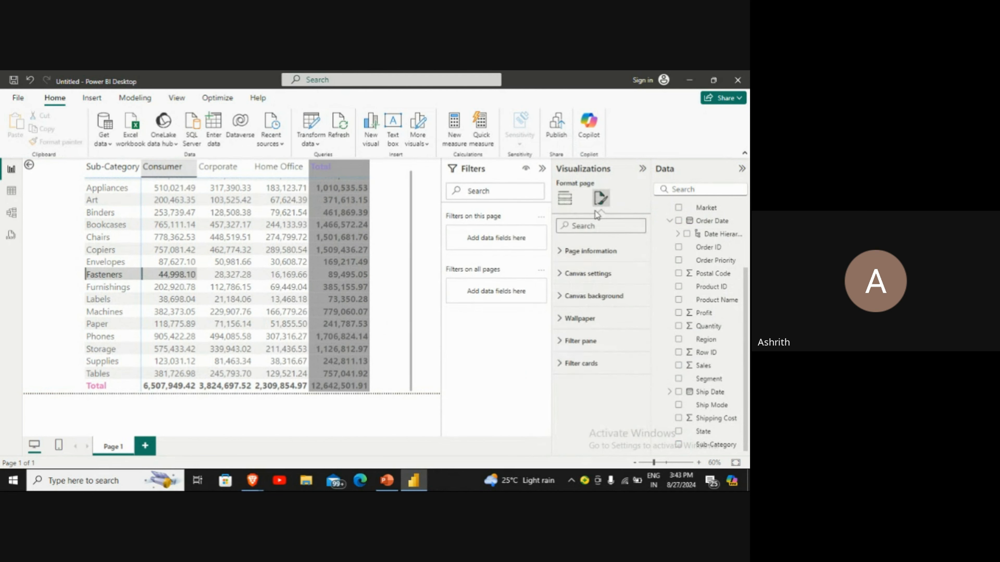
{"action": "left_click", "coordinate": [324, 269]}
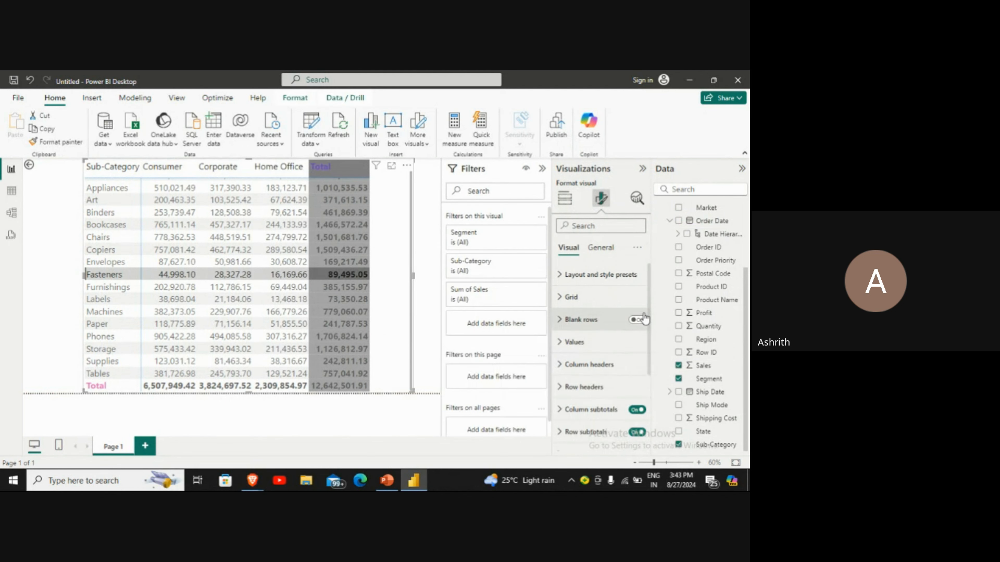
{"action": "left_click", "coordinate": [596, 408]}
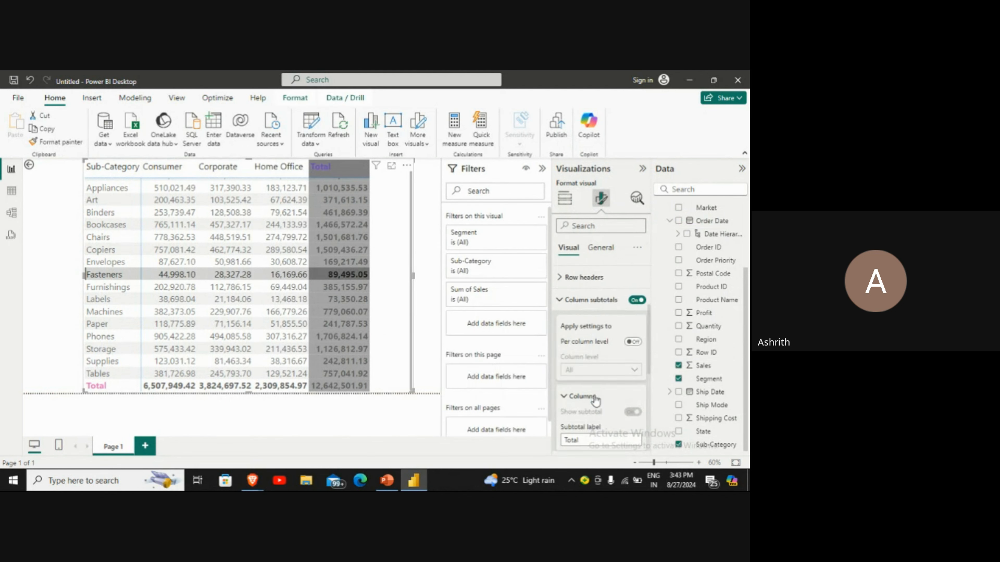
{"action": "scroll", "coordinate": [591, 408], "scroll_direction": "down", "scroll_amount": 3}
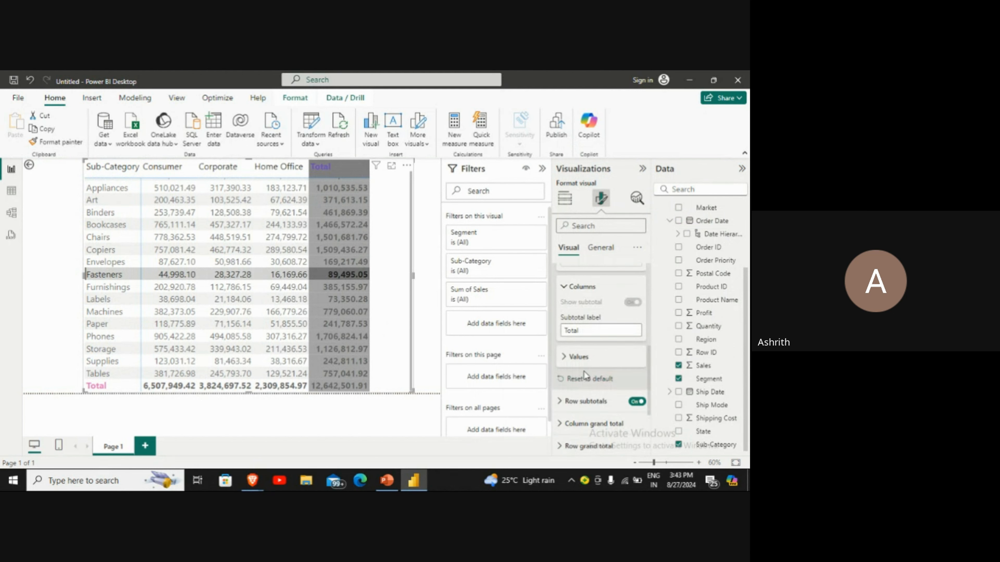
{"action": "scroll", "coordinate": [587, 379], "scroll_direction": "down", "scroll_amount": 3}
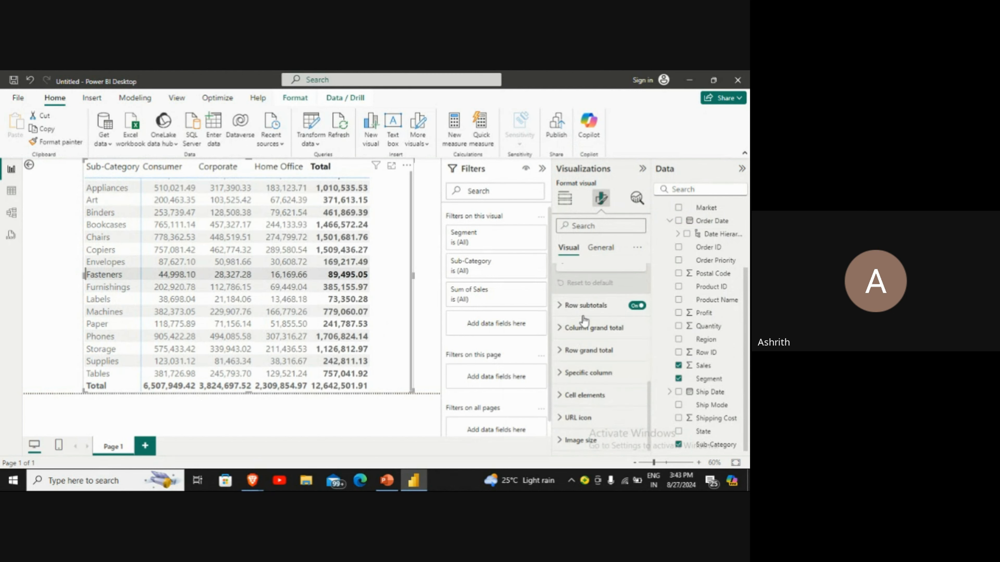
Step: Format the matrix's column grand total values with pink text and a dark blue background
{"action": "left_click", "coordinate": [586, 307]}
{"action": "scroll", "coordinate": [594, 382], "scroll_direction": "down", "scroll_amount": 3}
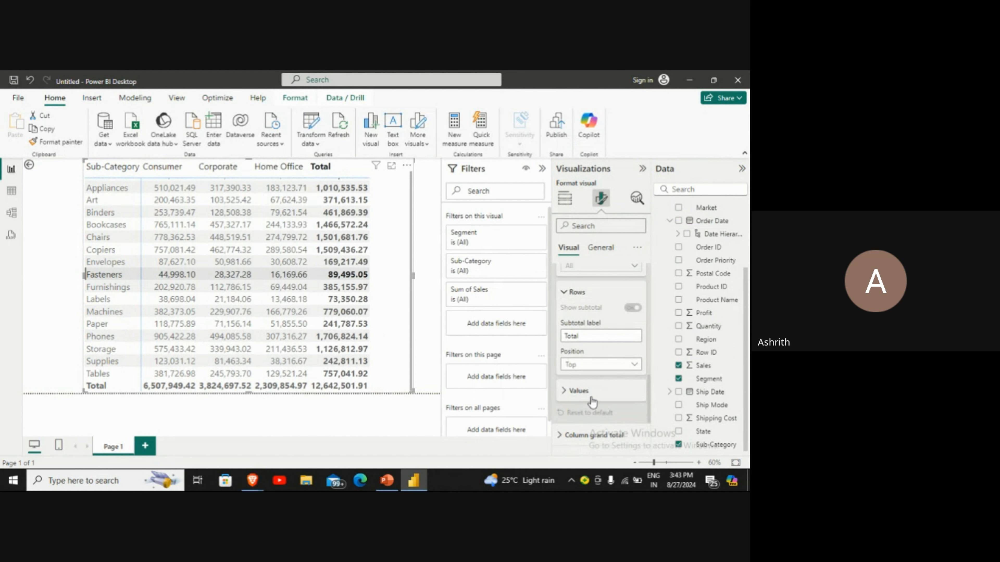
{"action": "scroll", "coordinate": [591, 402], "scroll_direction": "down", "scroll_amount": 3}
{"action": "left_click", "coordinate": [610, 330]}
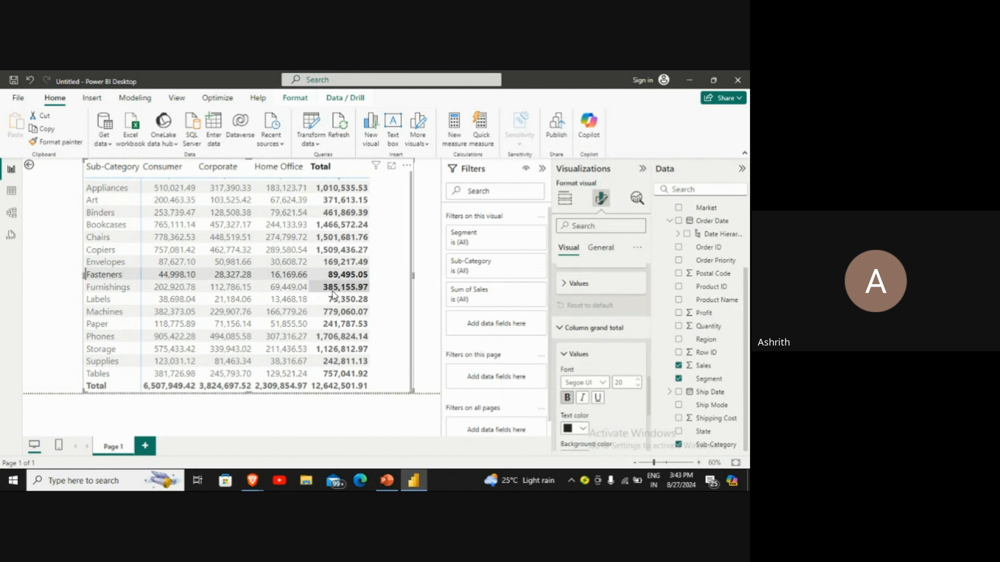
{"action": "scroll", "coordinate": [604, 351], "scroll_direction": "down", "scroll_amount": 3}
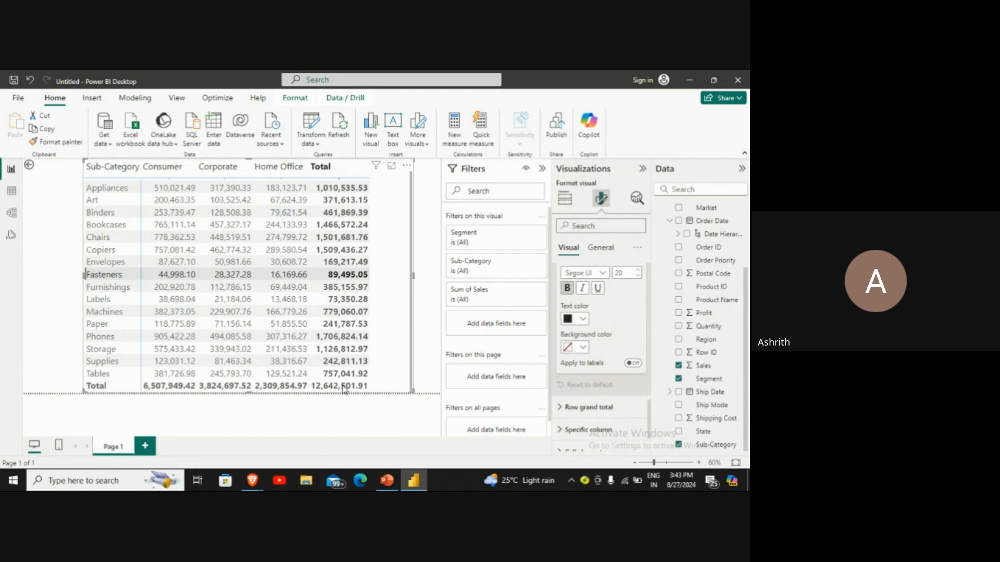
{"action": "left_click", "coordinate": [579, 319]}
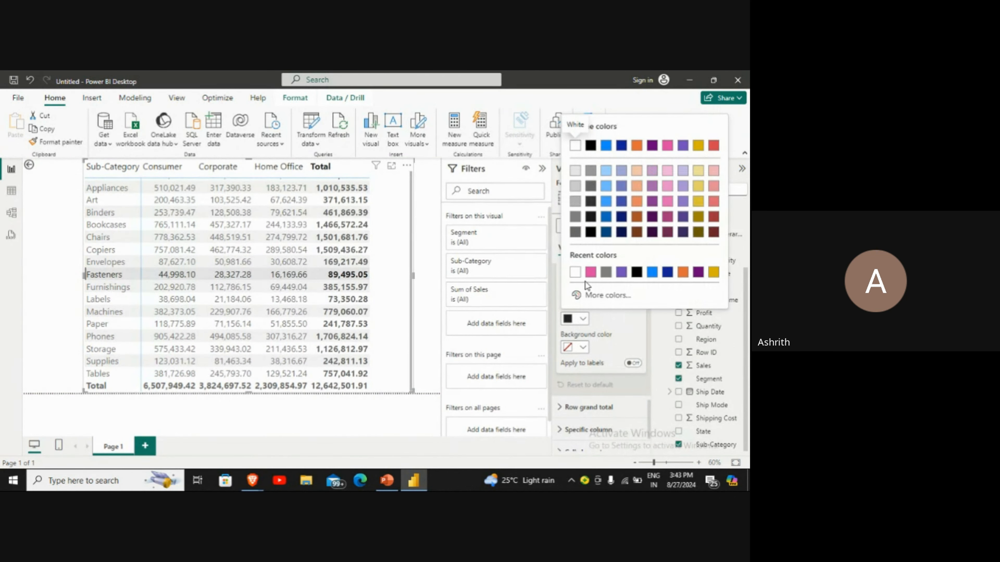
{"action": "left_click", "coordinate": [590, 273]}
{"action": "left_click", "coordinate": [582, 347]}
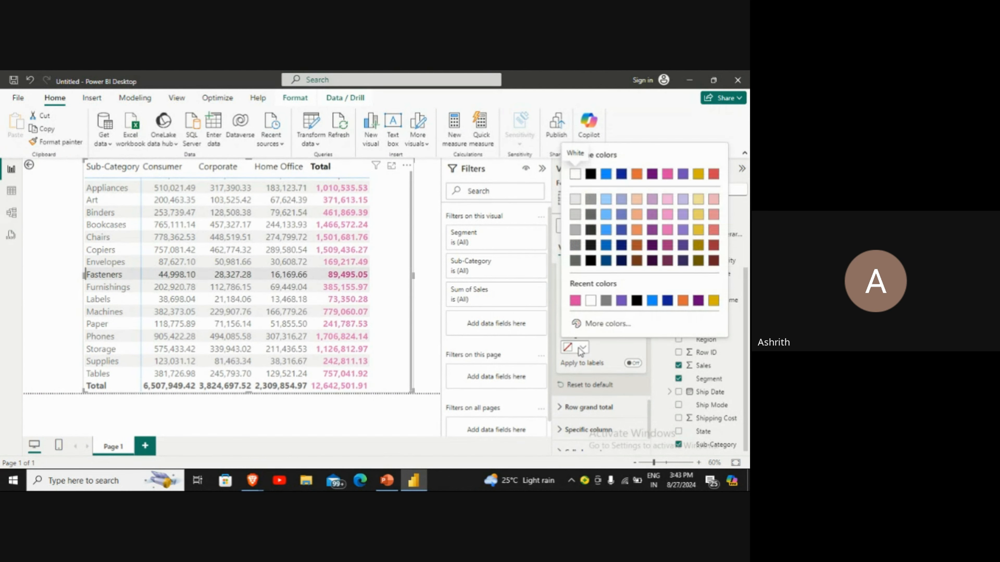
{"action": "left_click", "coordinate": [606, 260]}
Step: Change the column grand total values to gold text on a white background
{"action": "left_click", "coordinate": [579, 318]}
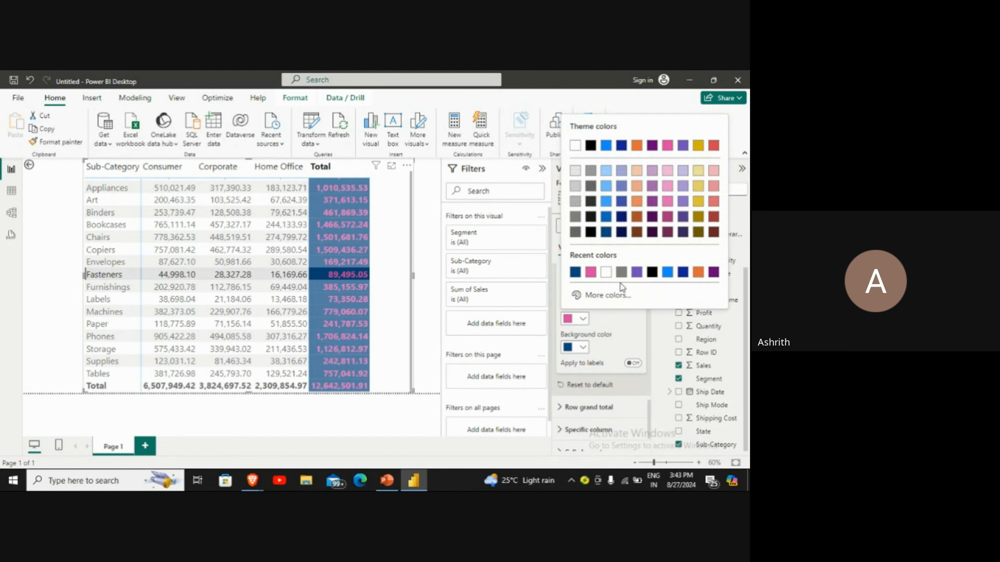
{"action": "left_click", "coordinate": [696, 223]}
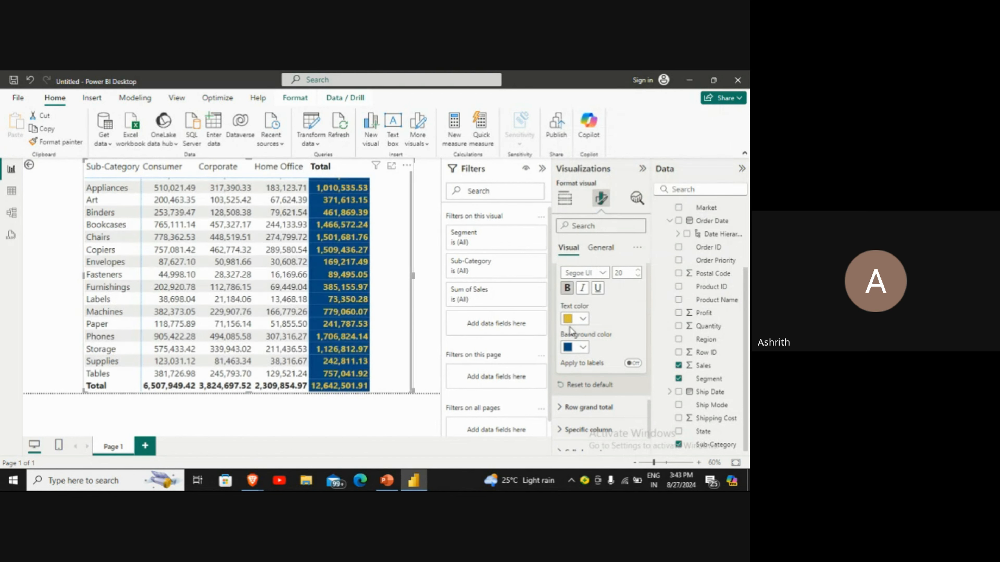
{"action": "left_click", "coordinate": [588, 349]}
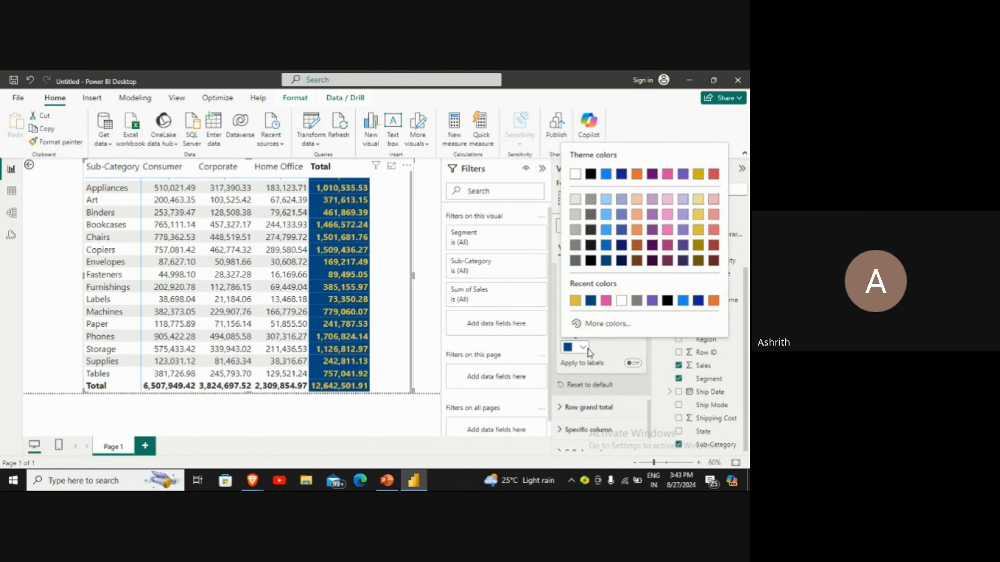
{"action": "left_click", "coordinate": [626, 300]}
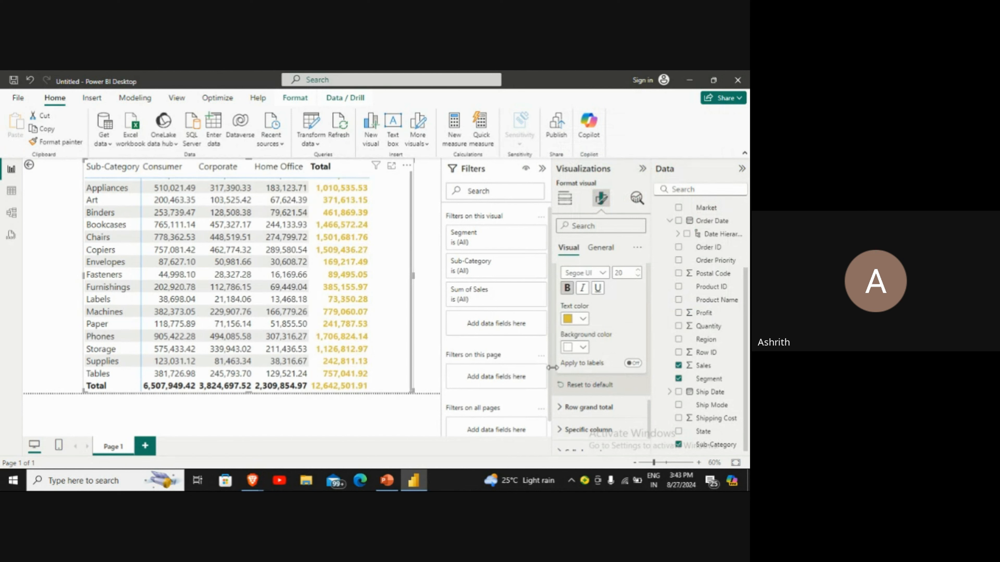
Step: Format the row grand total values with gold text, and apply both the row and column grand total formatting to labels
{"action": "left_click", "coordinate": [598, 408]}
{"action": "scroll", "coordinate": [598, 398], "scroll_direction": "down", "scroll_amount": 3}
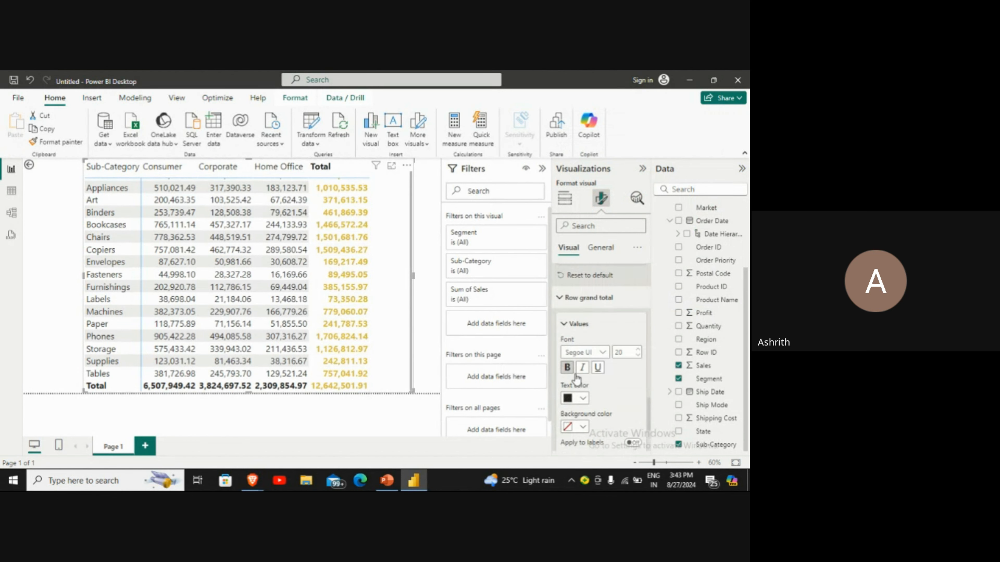
{"action": "left_click", "coordinate": [583, 399]}
{"action": "left_click", "coordinate": [592, 354]}
{"action": "scroll", "coordinate": [599, 418], "scroll_direction": "down", "scroll_amount": 3}
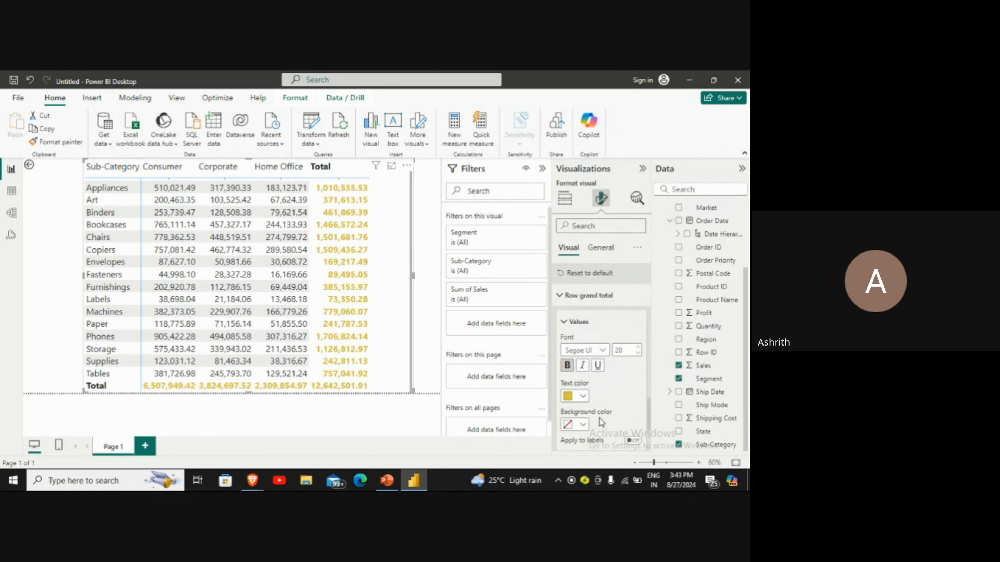
{"action": "left_click", "coordinate": [633, 329]}
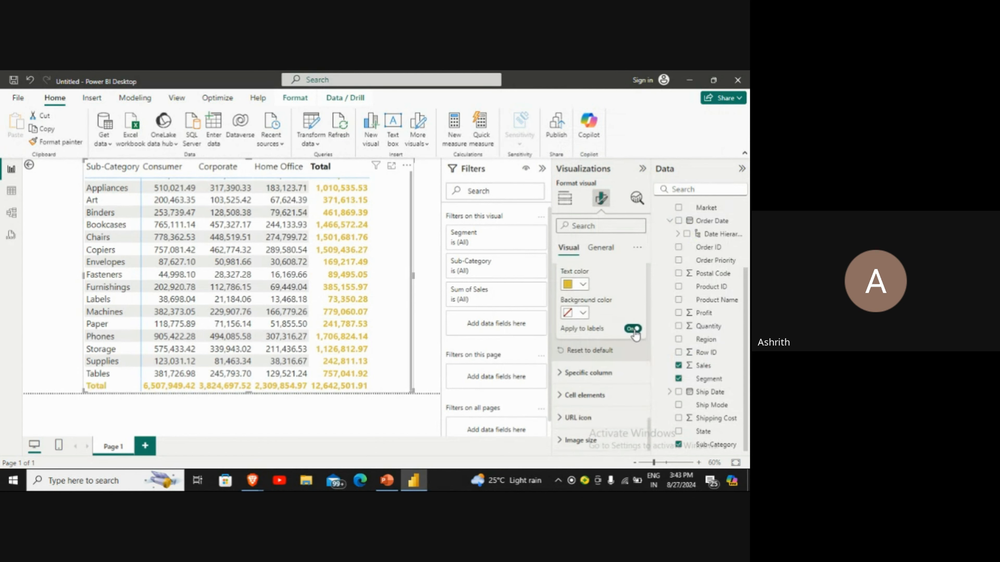
{"action": "scroll", "coordinate": [580, 324], "scroll_direction": "up", "scroll_amount": 3}
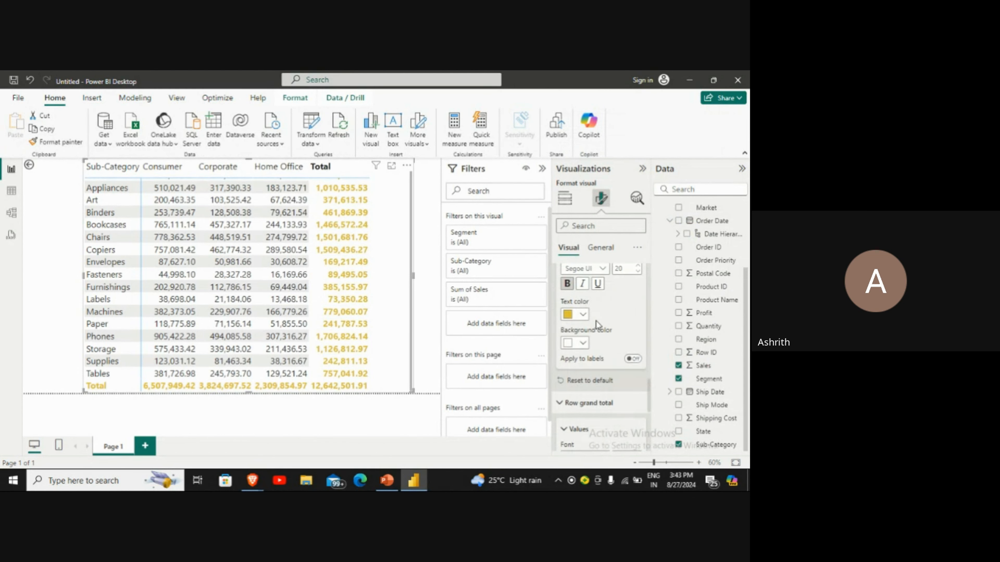
{"action": "left_click", "coordinate": [632, 360]}
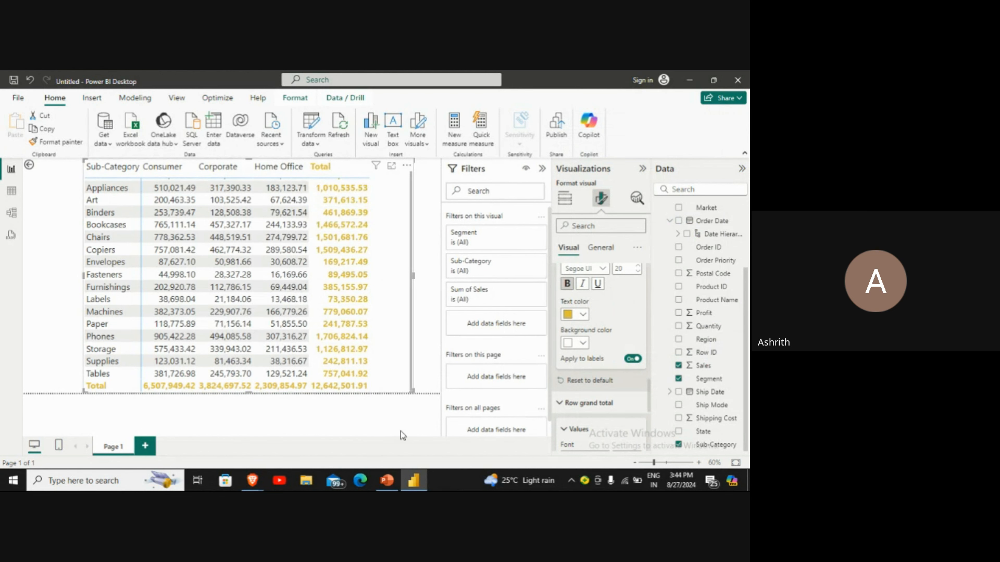
Step: Switch to the Google Meet window in Brave and request to stop the meeting recording
{"action": "mouse_move", "coordinate": [252, 478]}
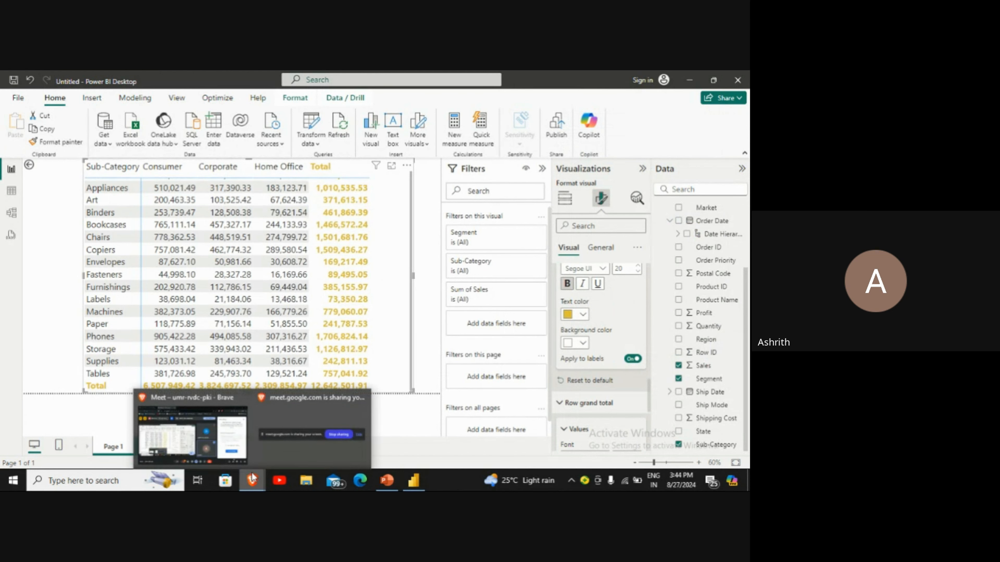
{"action": "left_click", "coordinate": [193, 433]}
{"action": "left_click", "coordinate": [615, 378]}
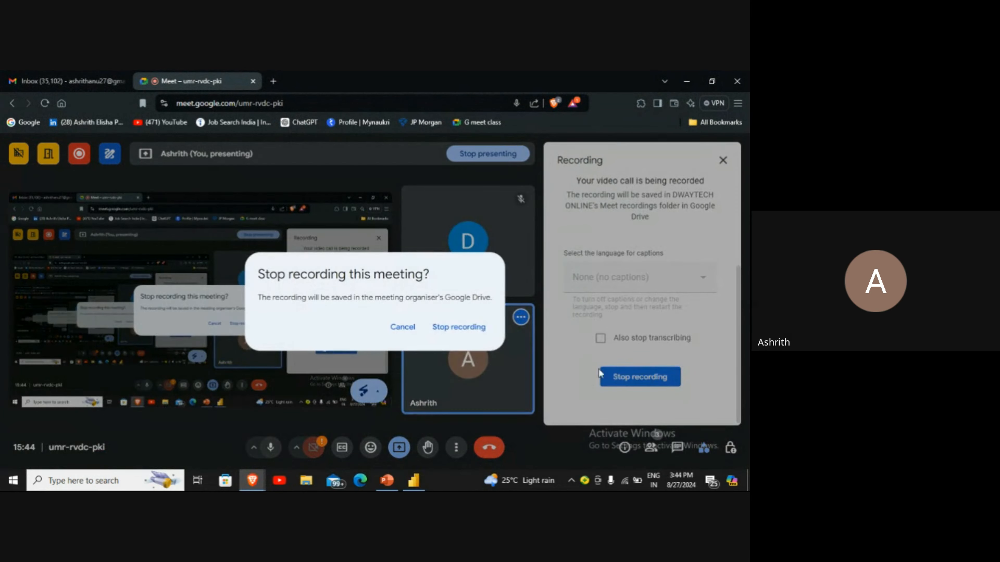